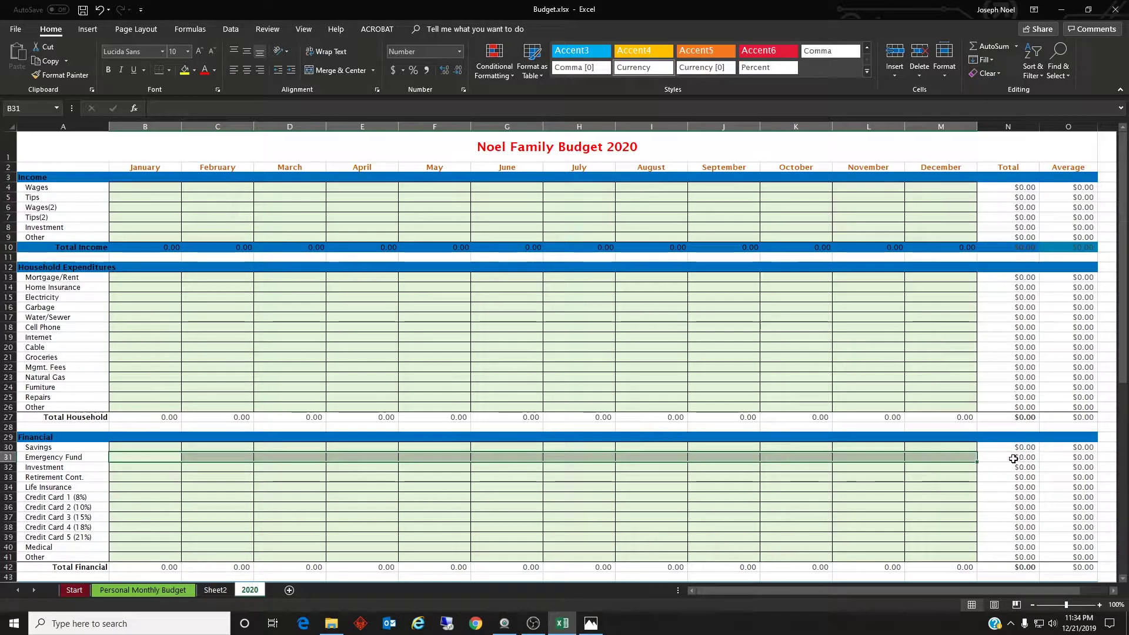
Step: Enter 2500 as the January Wages income and fill it across through September
{"action": "scroll", "coordinate": [219, 354], "scroll_direction": "down", "scroll_amount": 4}
{"action": "scroll", "coordinate": [219, 354], "scroll_direction": "up", "scroll_amount": 4}
{"action": "left_click", "coordinate": [135, 186]}
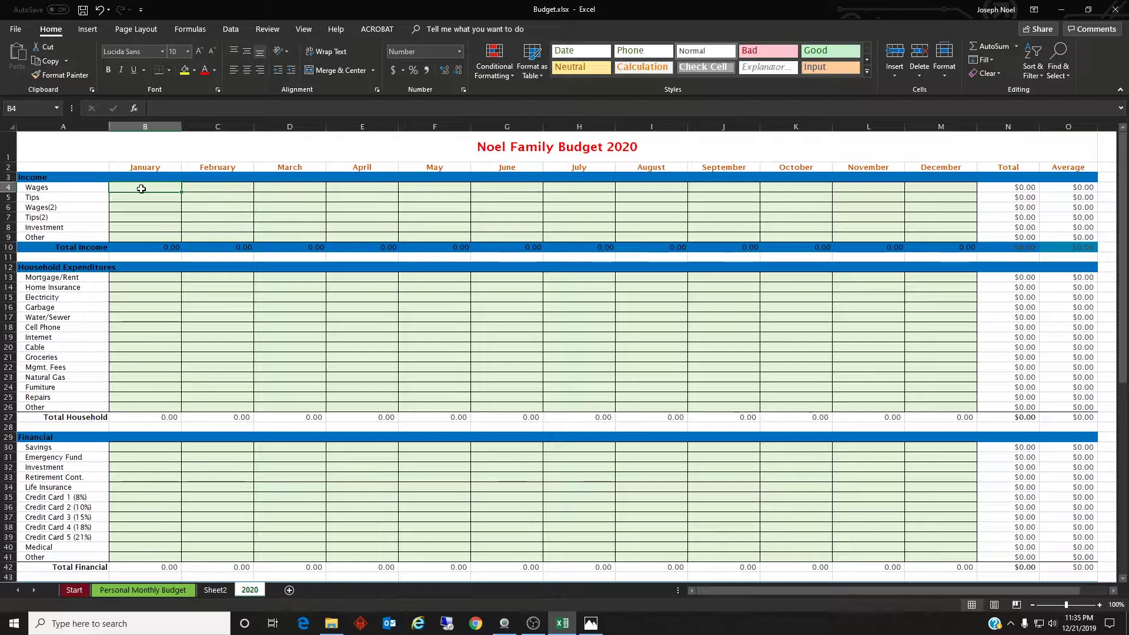
{"action": "type", "text": "2500"}
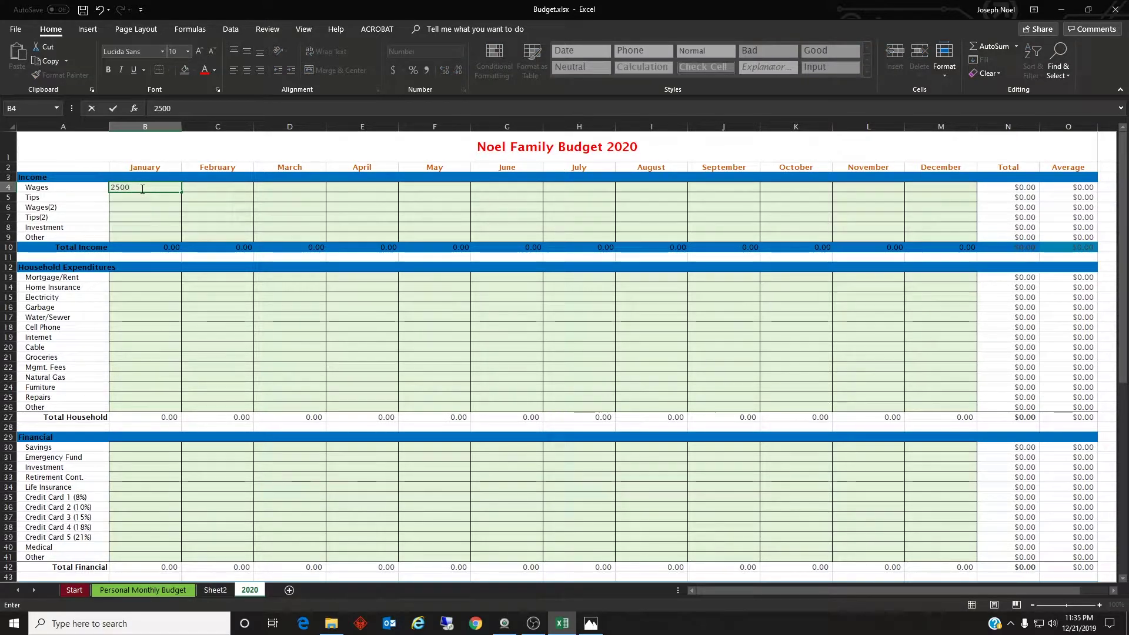
{"action": "key", "text": "Return"}
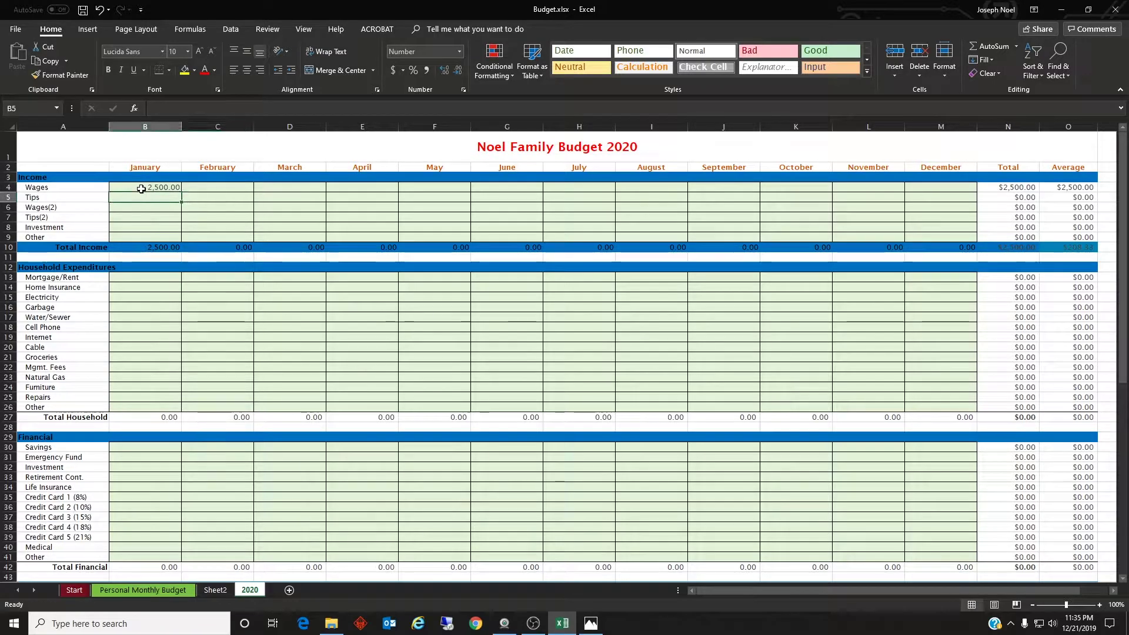
{"action": "left_click", "coordinate": [156, 188]}
{"action": "left_click_drag", "start_coordinate": [181, 191], "coordinate": [757, 197]}
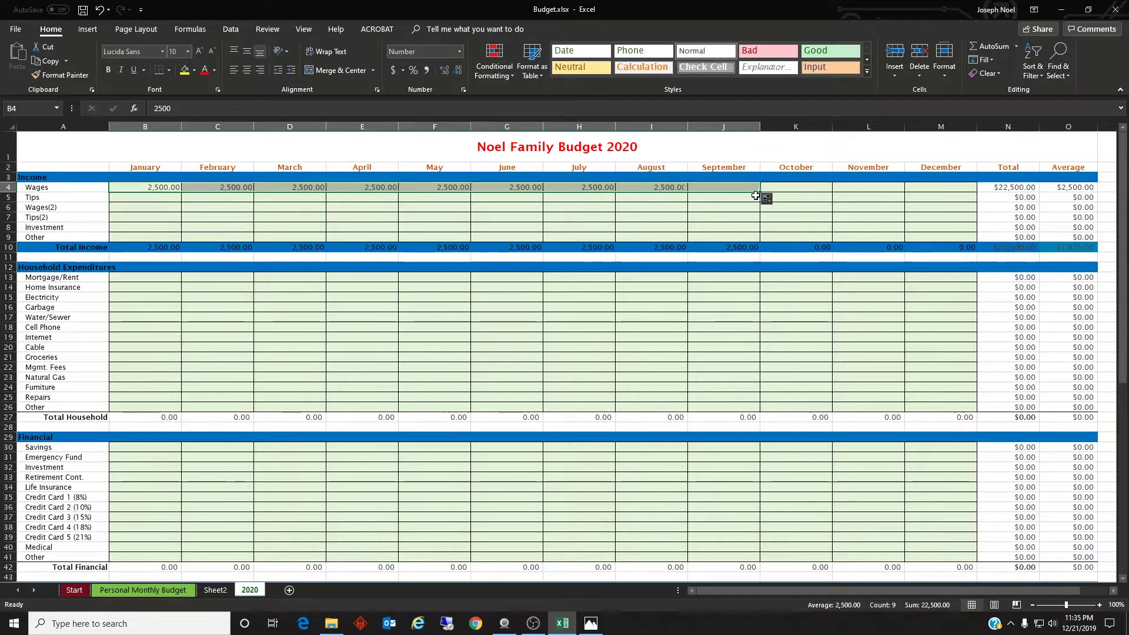
Step: Enter 2750 as the October Wages income and fill it across through December
{"action": "left_click", "coordinate": [797, 190]}
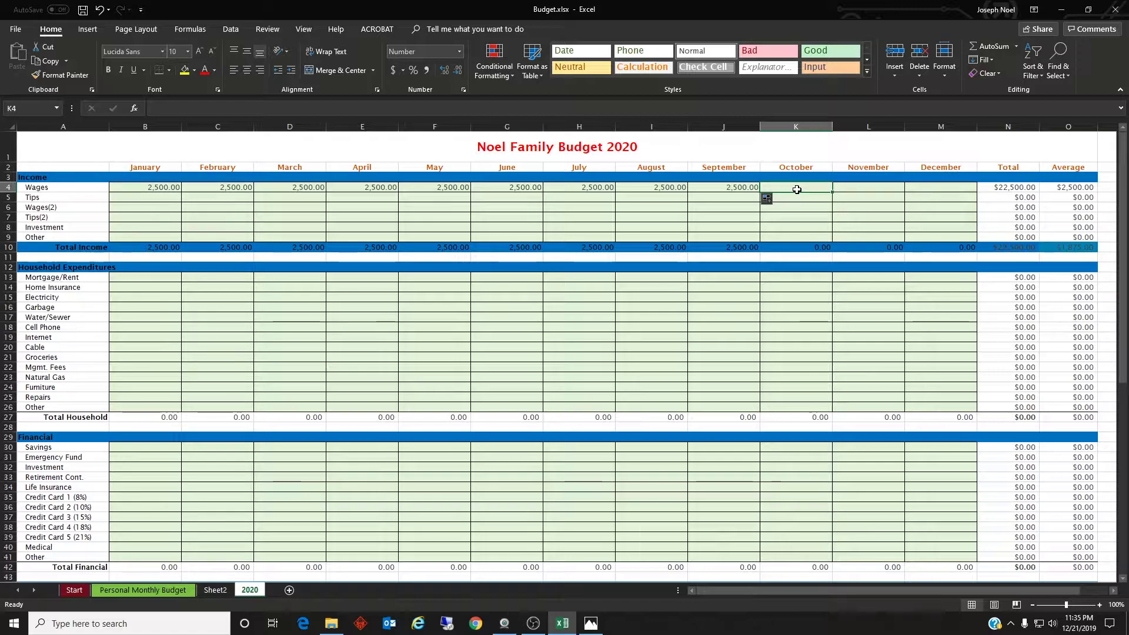
{"action": "type", "text": "2750"}
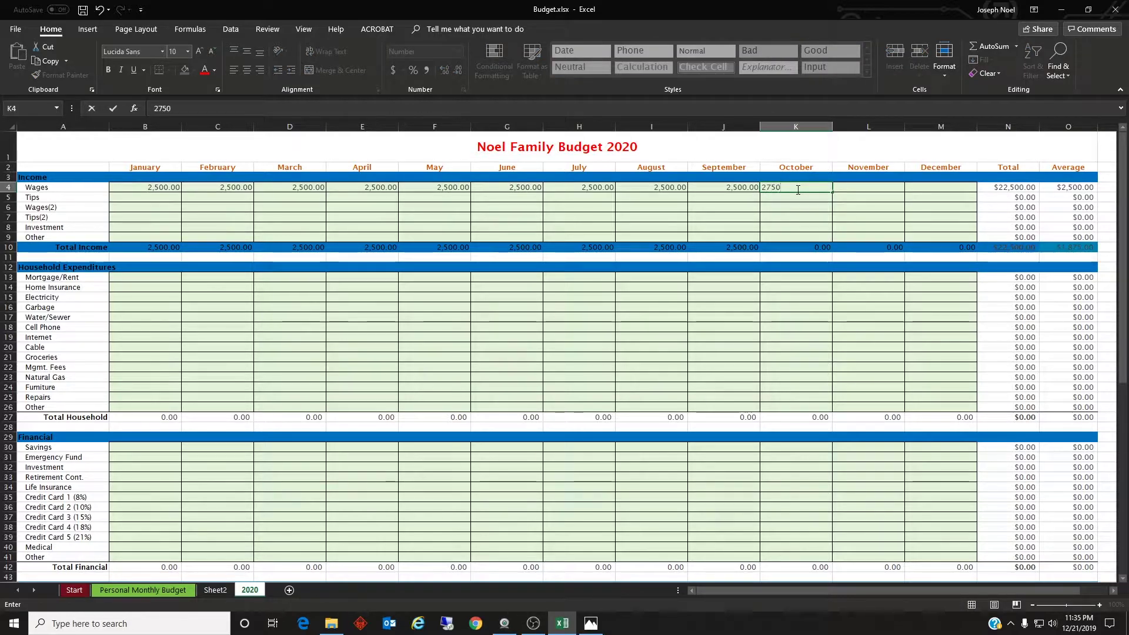
{"action": "key", "text": "ctrl+Return"}
{"action": "left_click_drag", "start_coordinate": [833, 192], "coordinate": [946, 188]}
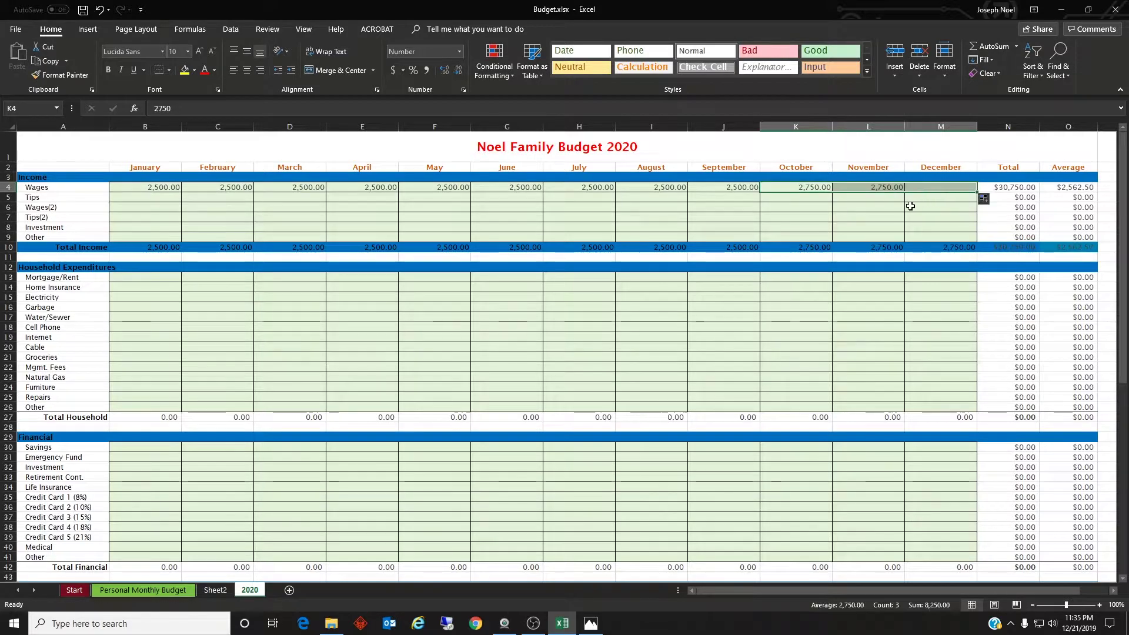
Step: Enter 450 for Wages(2) and 600 for Tips(2) in January and fill both rows across through December
{"action": "left_click", "coordinate": [143, 206]}
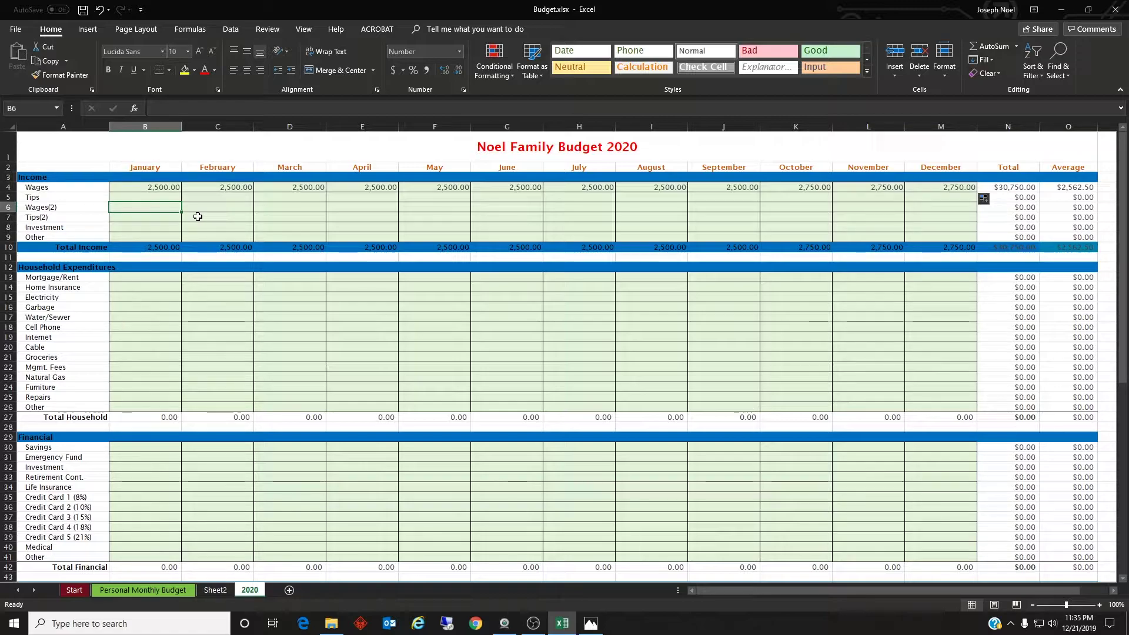
{"action": "type", "text": "450"}
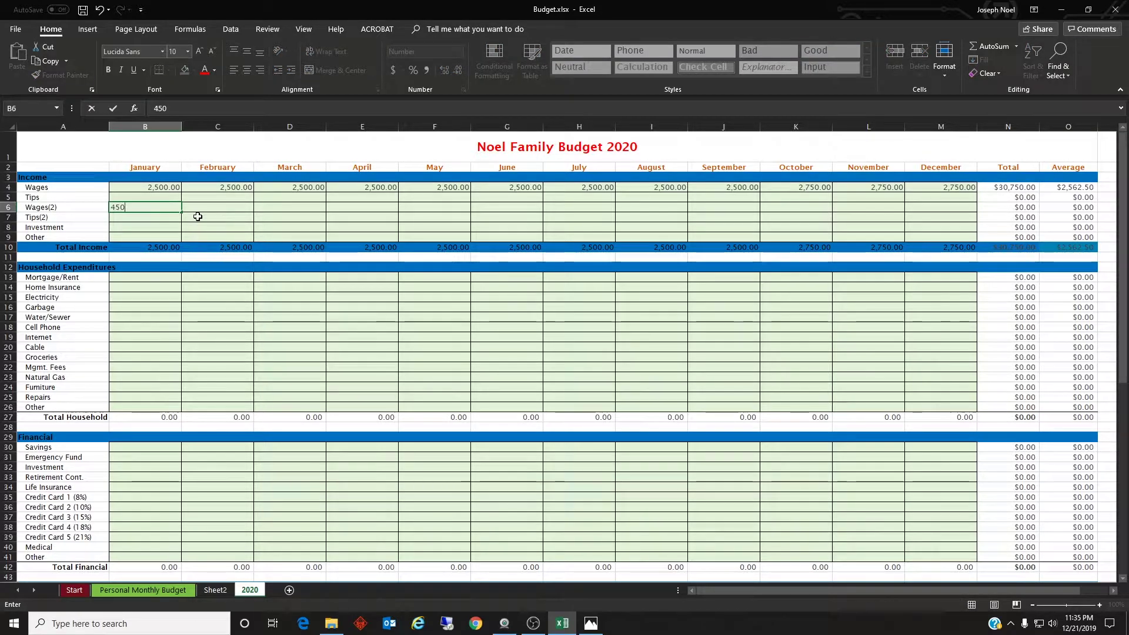
{"action": "key", "text": "Return"}
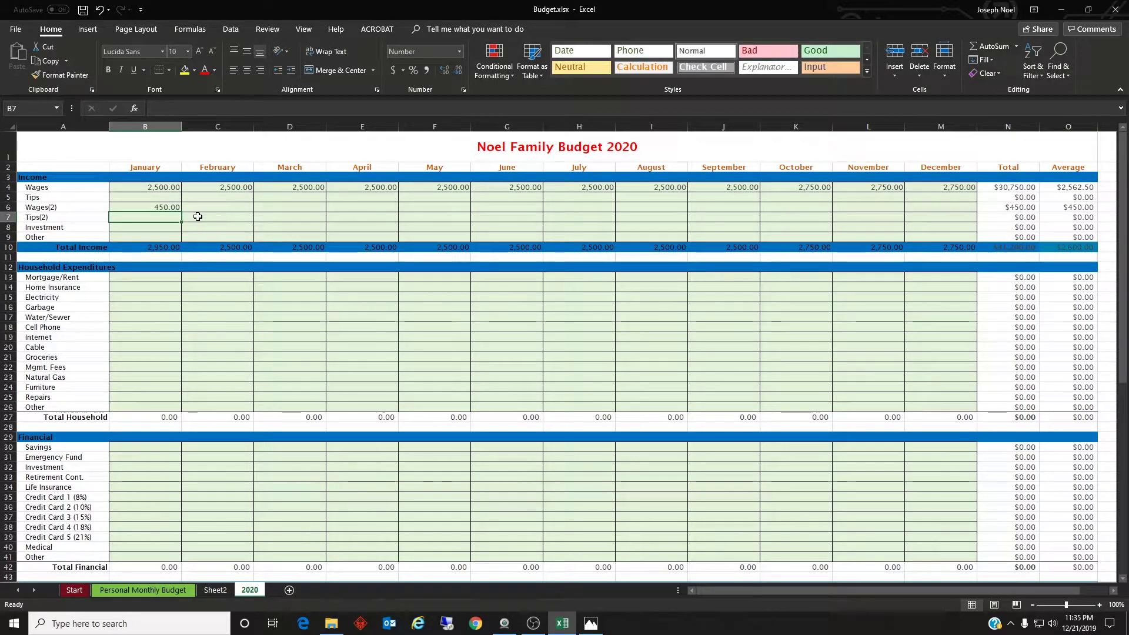
{"action": "type", "text": "600"}
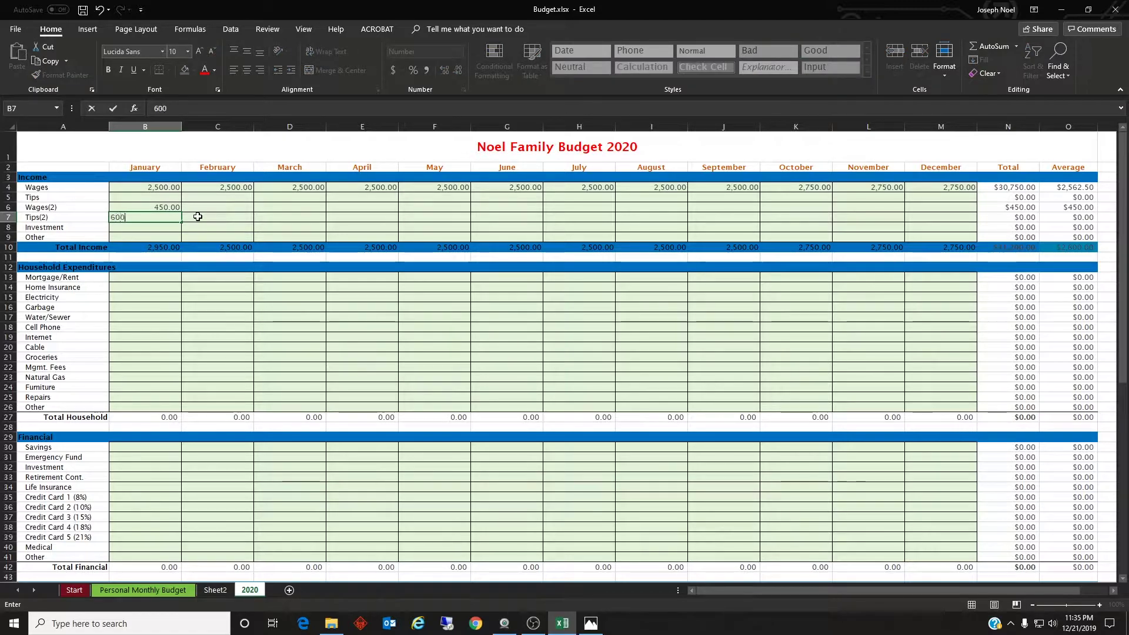
{"action": "key", "text": "ctrl+Return"}
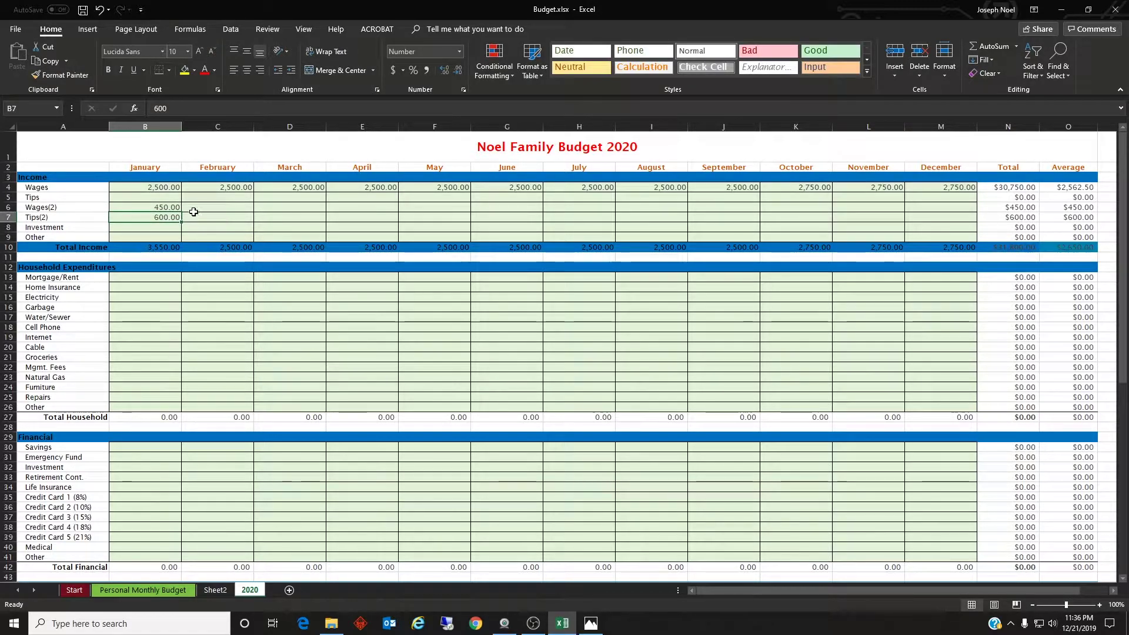
{"action": "left_click_drag", "start_coordinate": [177, 208], "coordinate": [943, 220]}
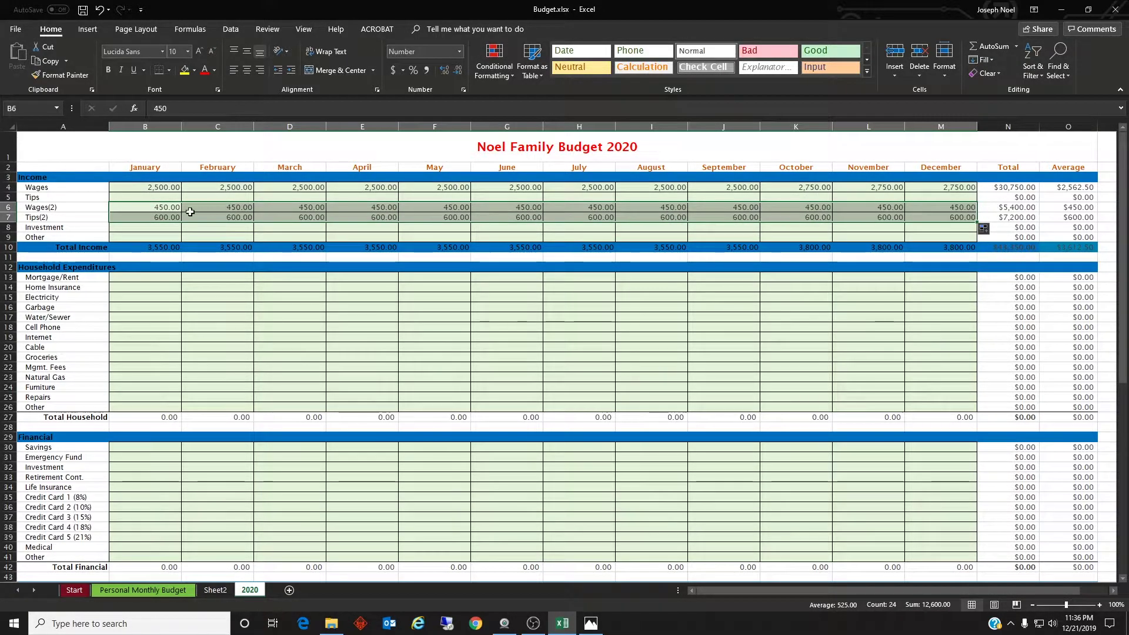
Step: Enter 350 as the Other income for March
{"action": "left_click", "coordinate": [164, 227]}
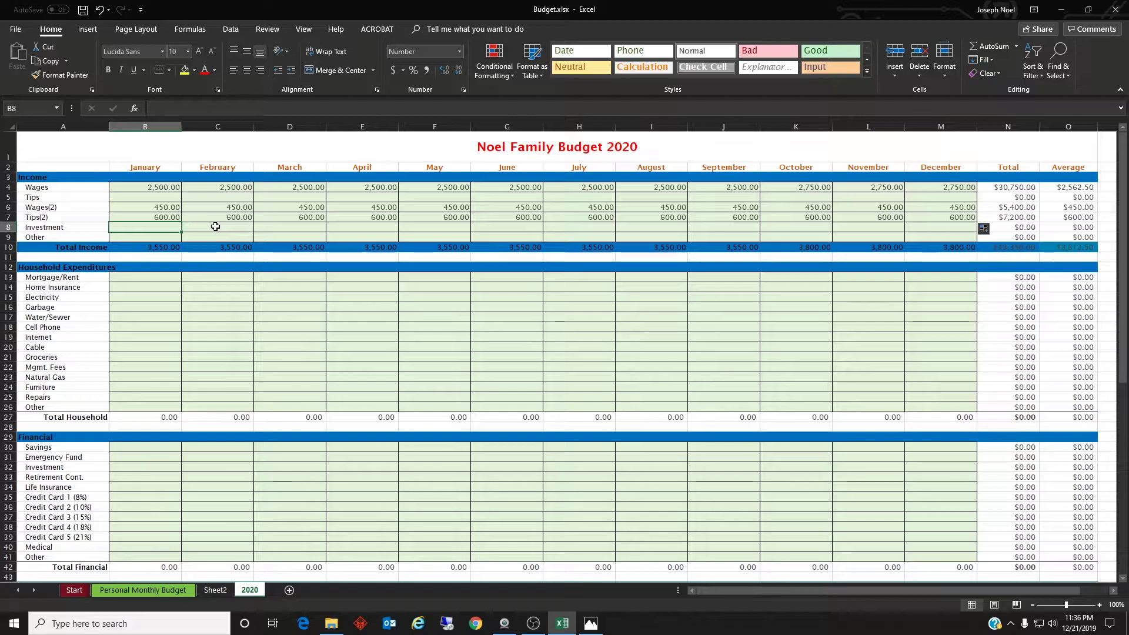
{"action": "left_click", "coordinate": [158, 237]}
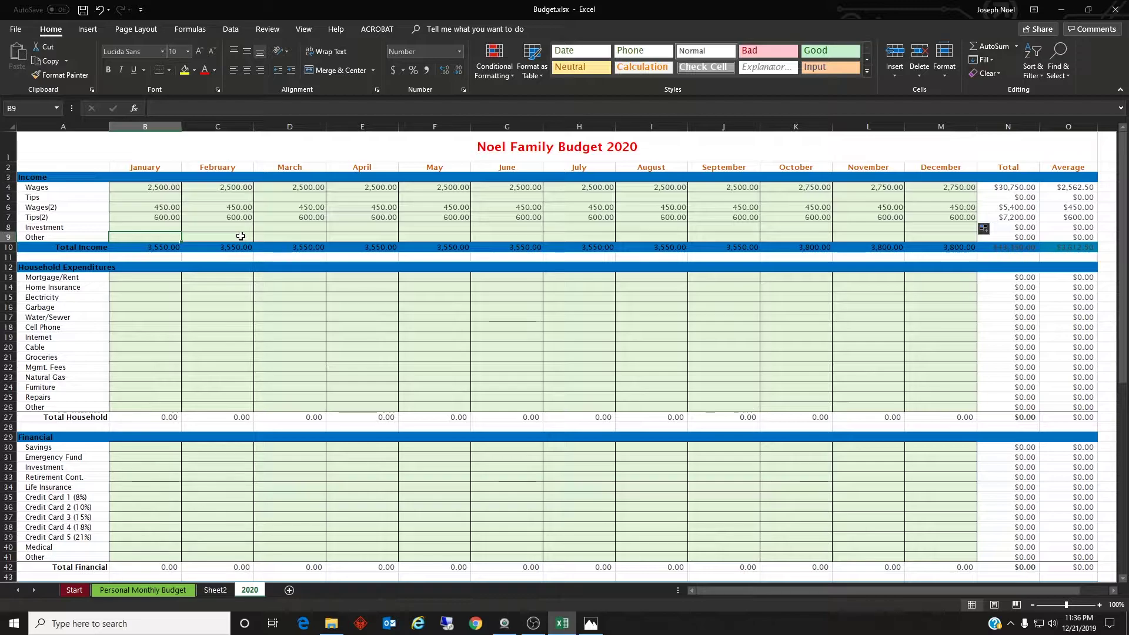
{"action": "left_click", "coordinate": [278, 235]}
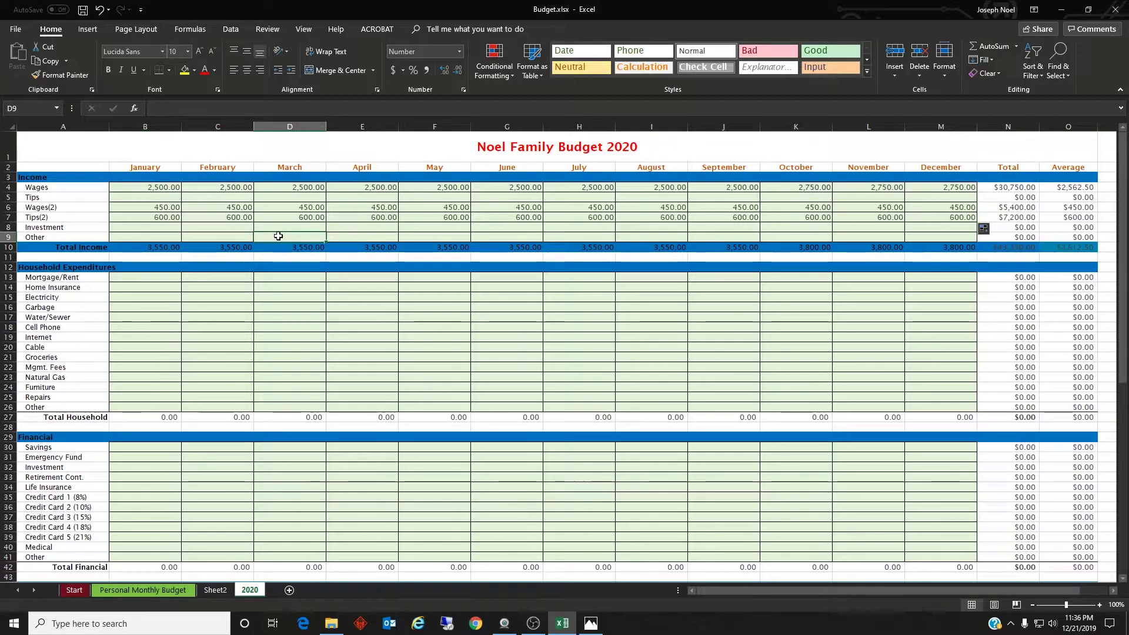
{"action": "type", "text": "350"}
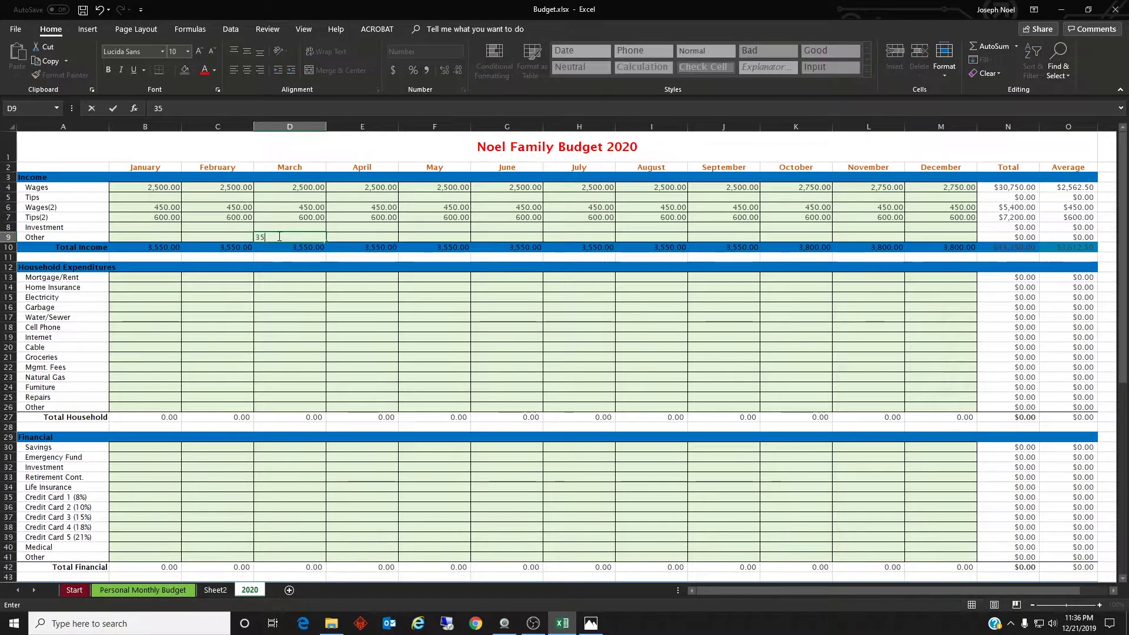
{"action": "key", "text": "Tab"}
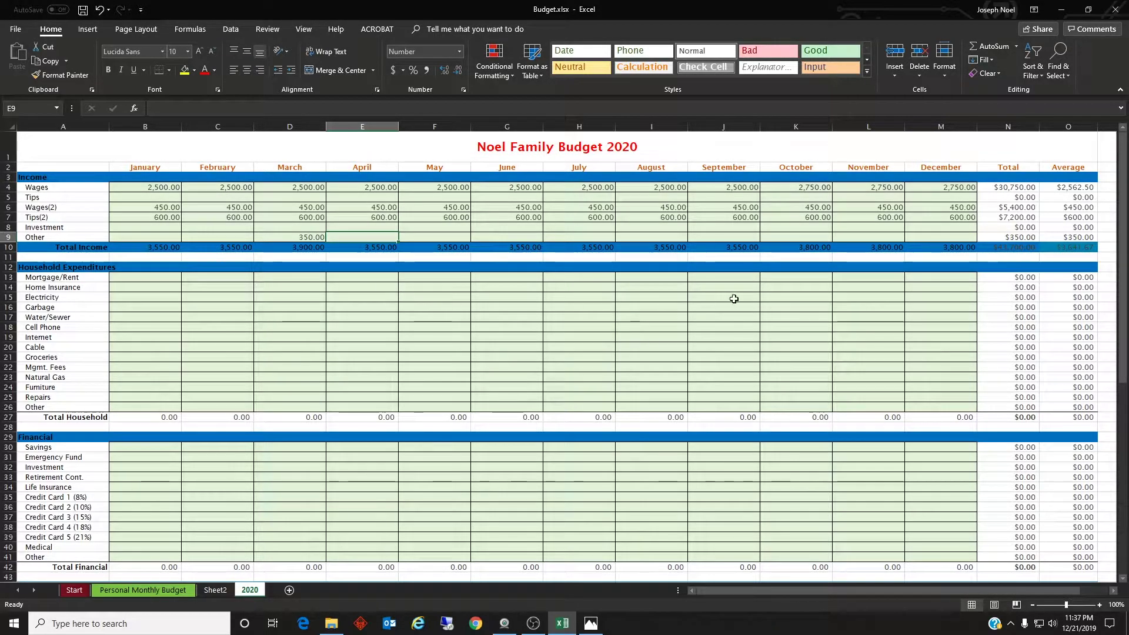
Step: Enter 1100 for Mortgage/Rent in January and fill it across through December
{"action": "left_click", "coordinate": [132, 279]}
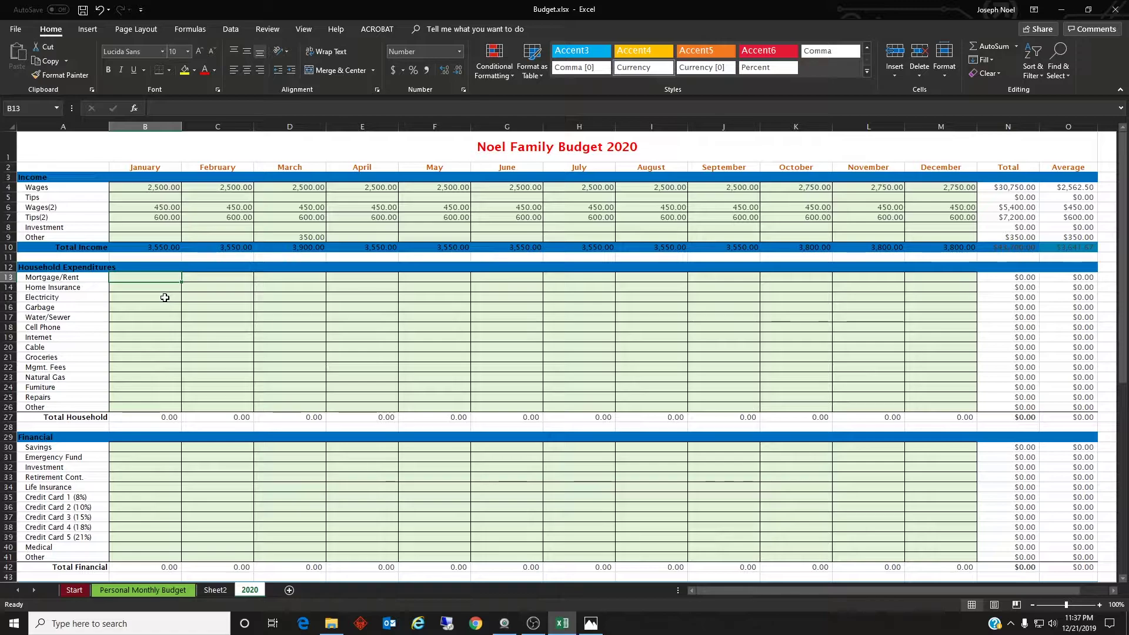
{"action": "type", "text": "1,100"}
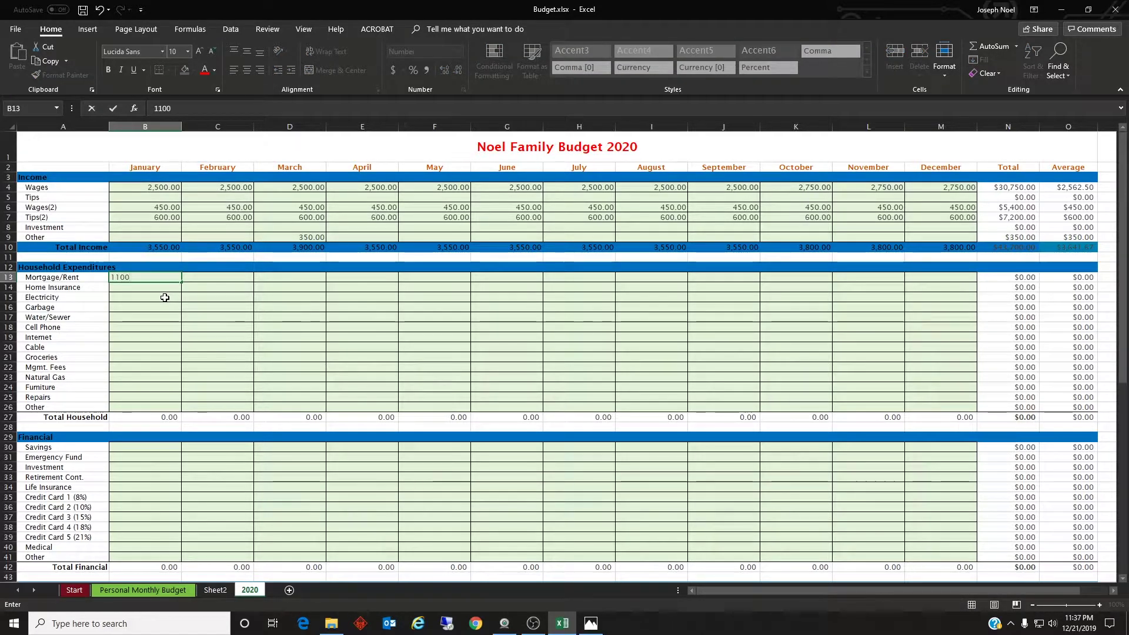
{"action": "key", "text": "ctrl+Return"}
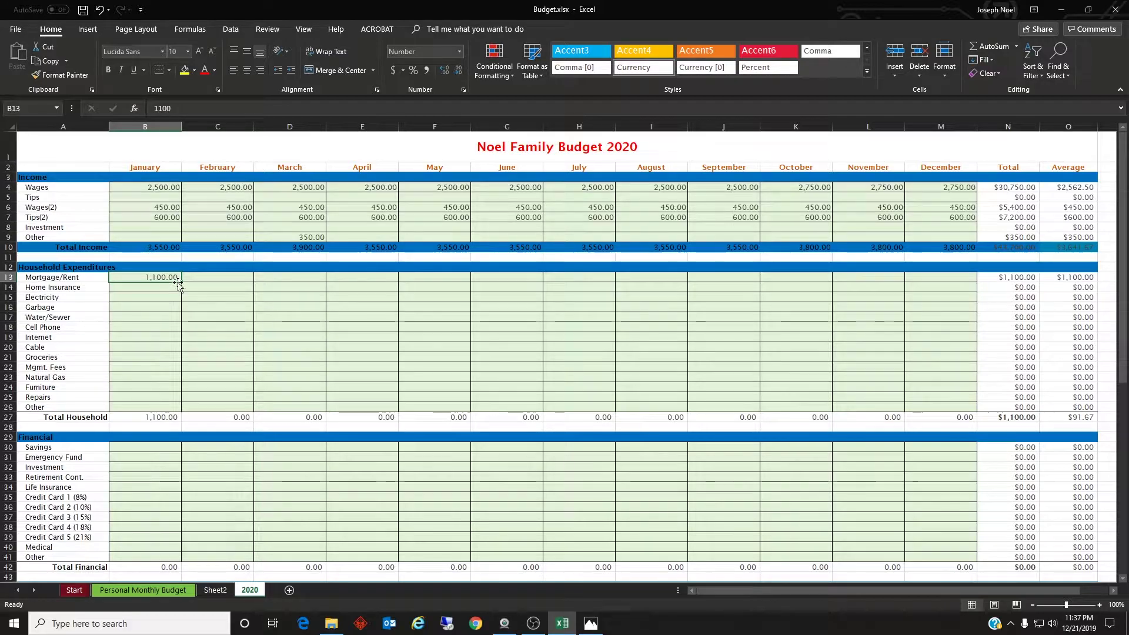
{"action": "left_click_drag", "start_coordinate": [179, 282], "coordinate": [940, 296]}
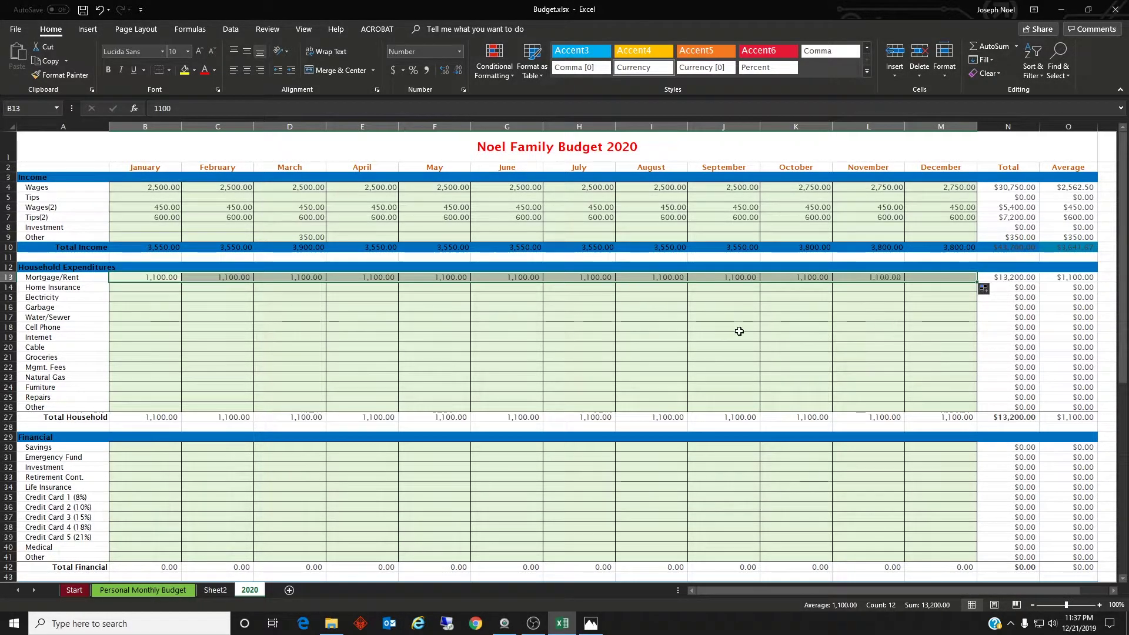
Step: Enter 90 for Electricity in January and fill it across through April
{"action": "left_click", "coordinate": [144, 297]}
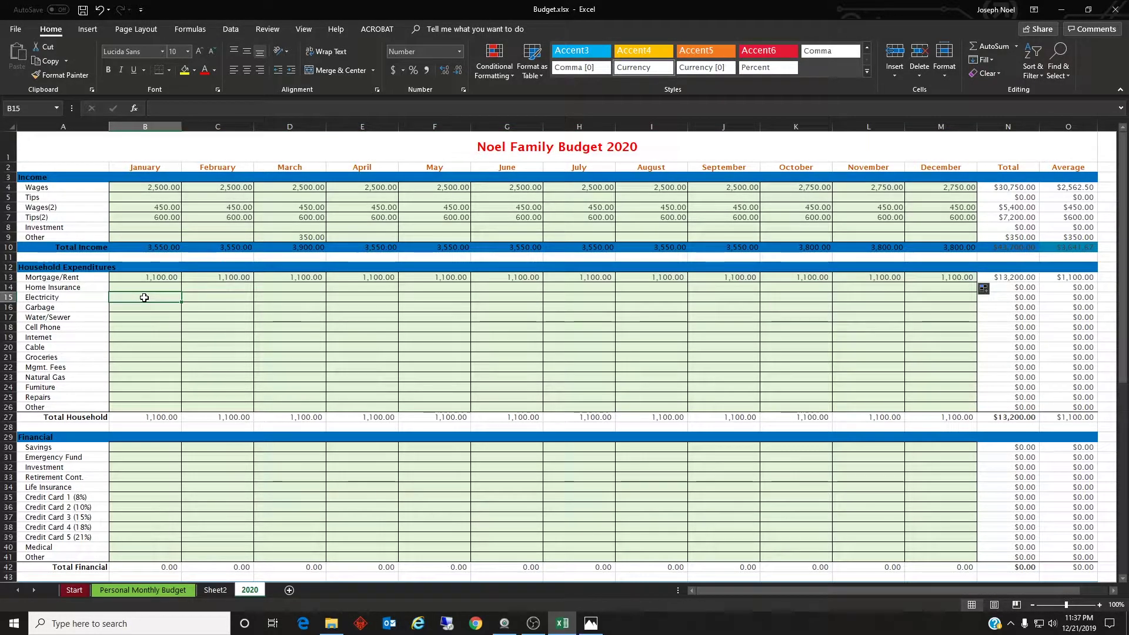
{"action": "double_click", "coordinate": [144, 297]}
{"action": "type", "text": "90"}
{"action": "key", "text": "Tab"}
{"action": "left_click", "coordinate": [144, 297]}
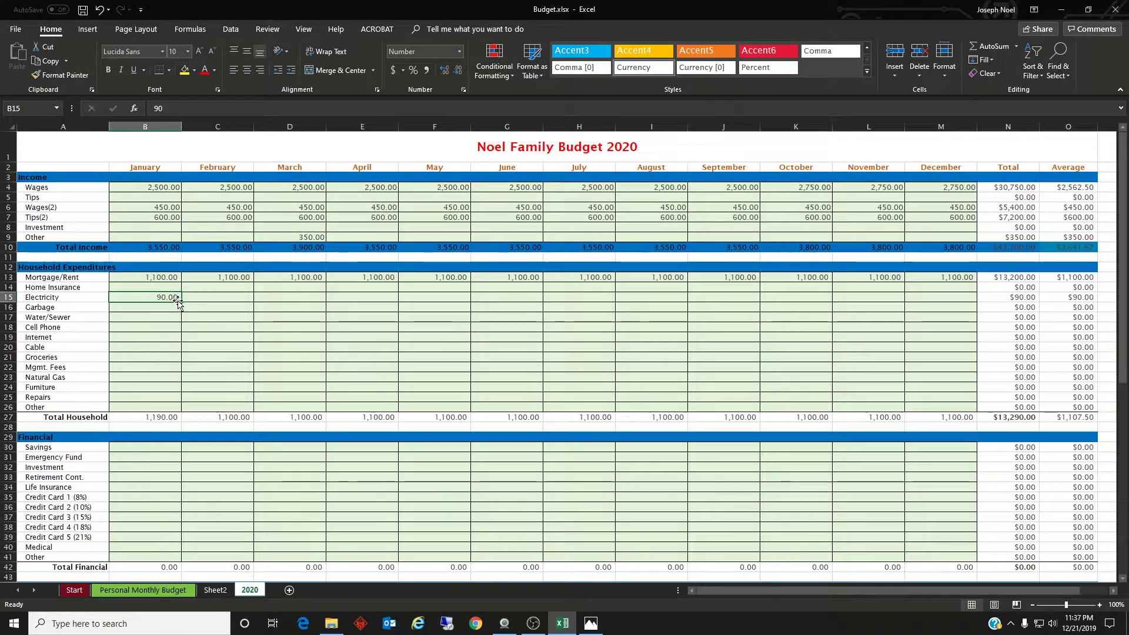
{"action": "left_click_drag", "start_coordinate": [182, 301], "coordinate": [373, 306]}
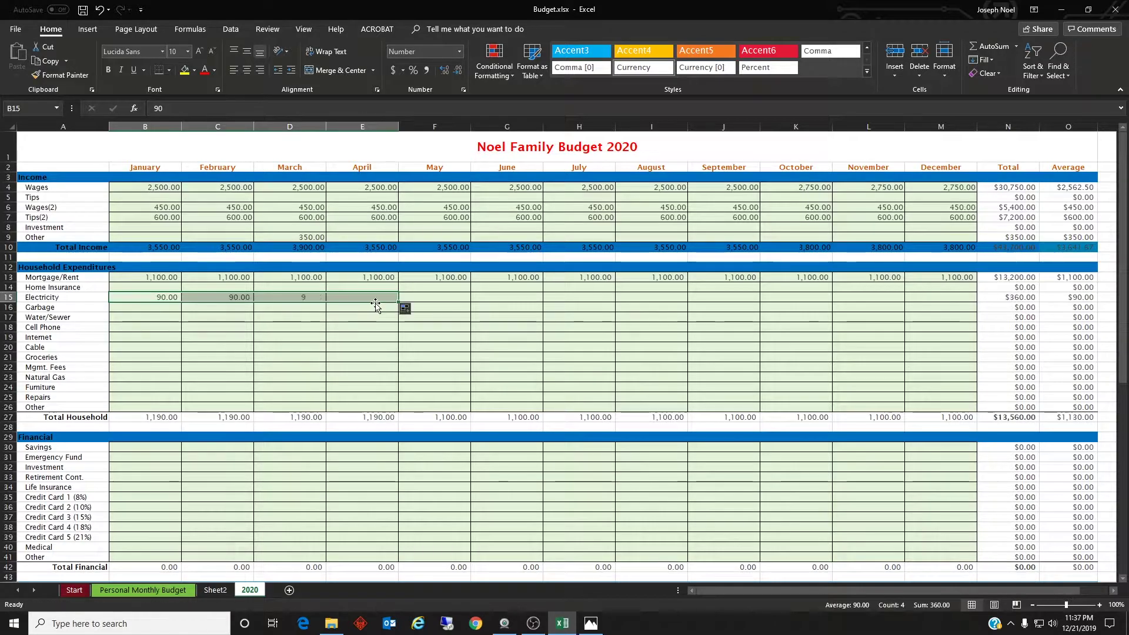
Step: Enter 110 for Electricity in May and fill it across through August
{"action": "left_click", "coordinate": [431, 299]}
{"action": "type", "text": "110"}
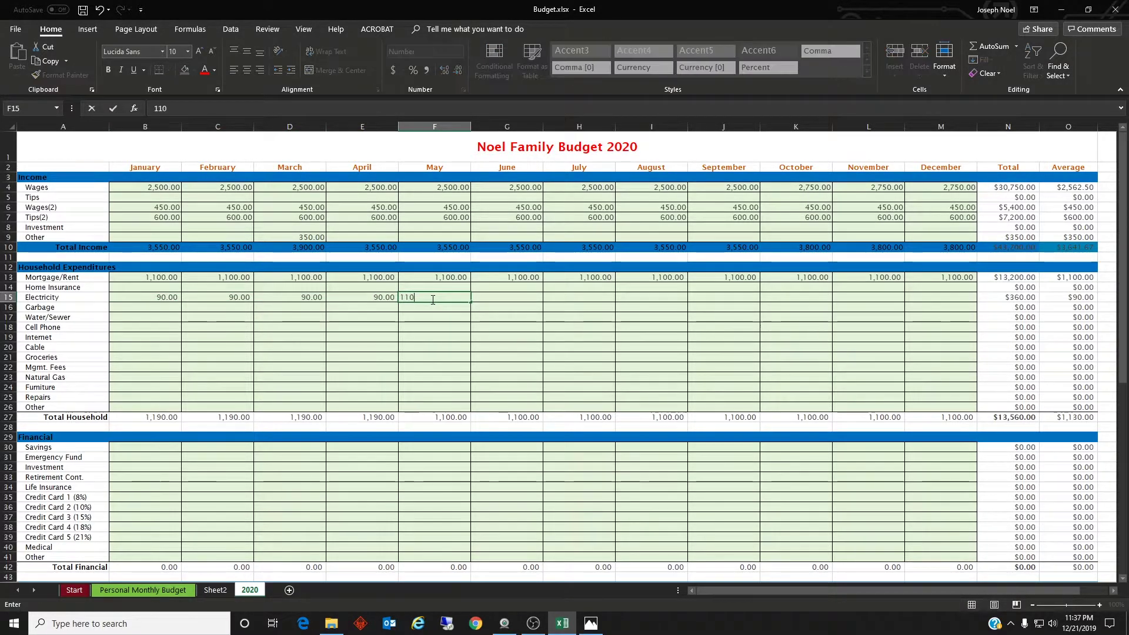
{"action": "key", "text": "Tab"}
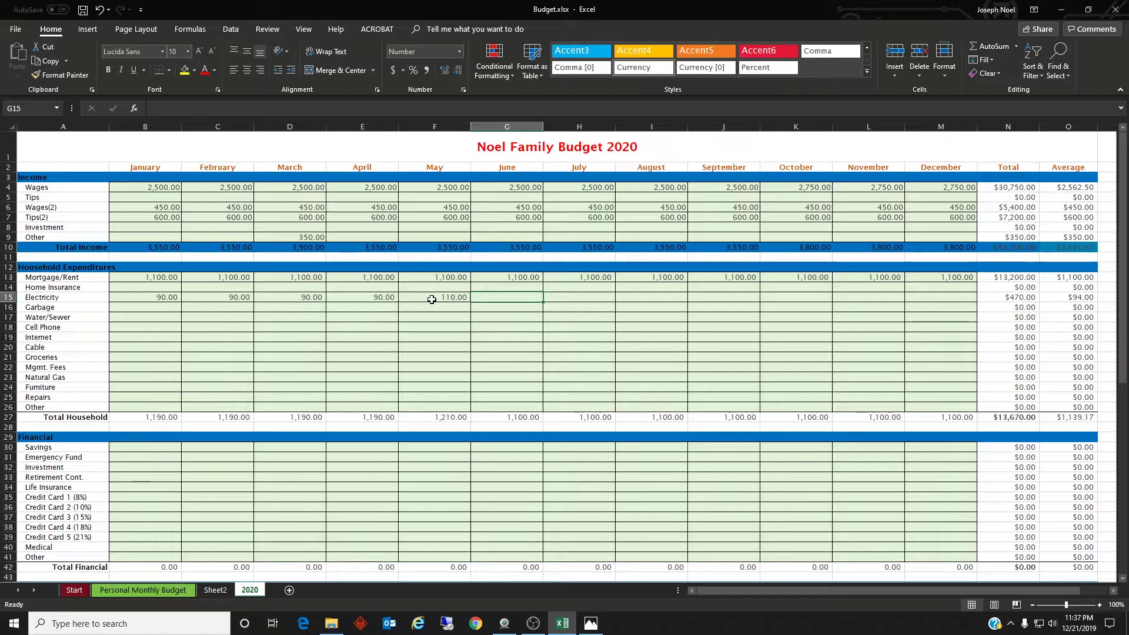
{"action": "left_click", "coordinate": [456, 298]}
{"action": "left_click_drag", "start_coordinate": [467, 300], "coordinate": [688, 299]}
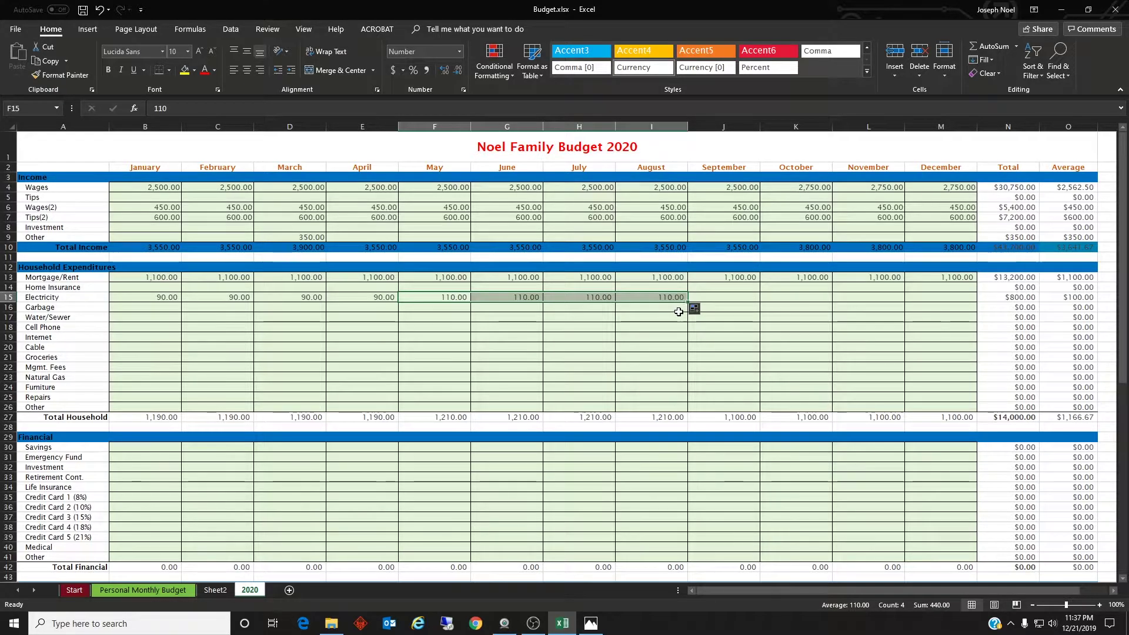
Step: Enter 90 for Electricity in each month from September through December
{"action": "left_click", "coordinate": [716, 296]}
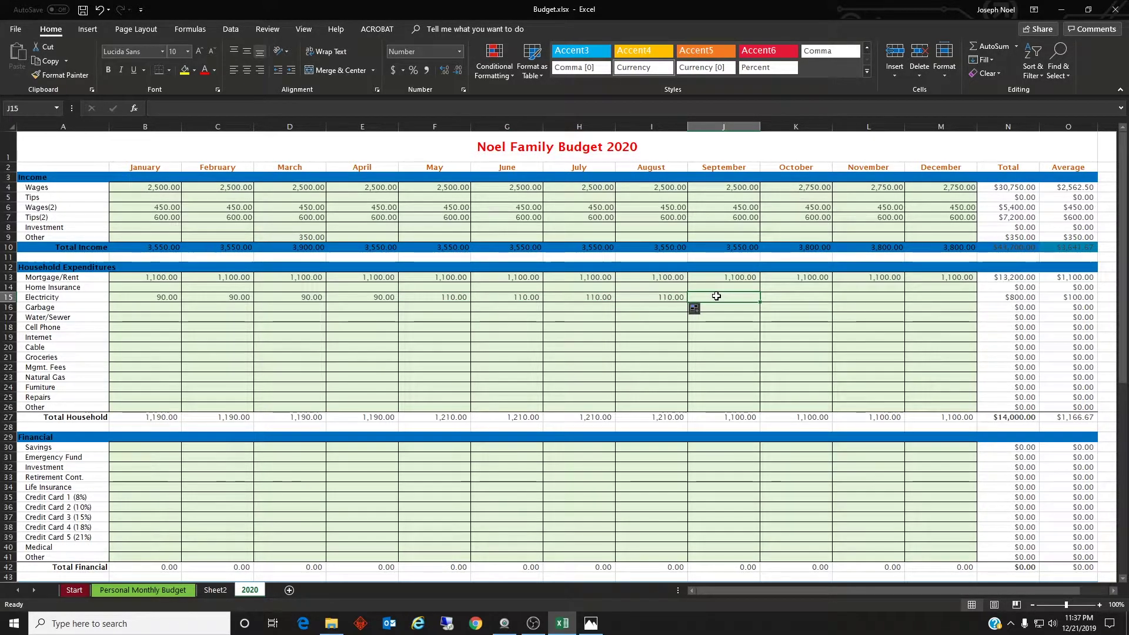
{"action": "type", "text": "90"}
{"action": "key", "text": "Tab"}
{"action": "type", "text": "90"}
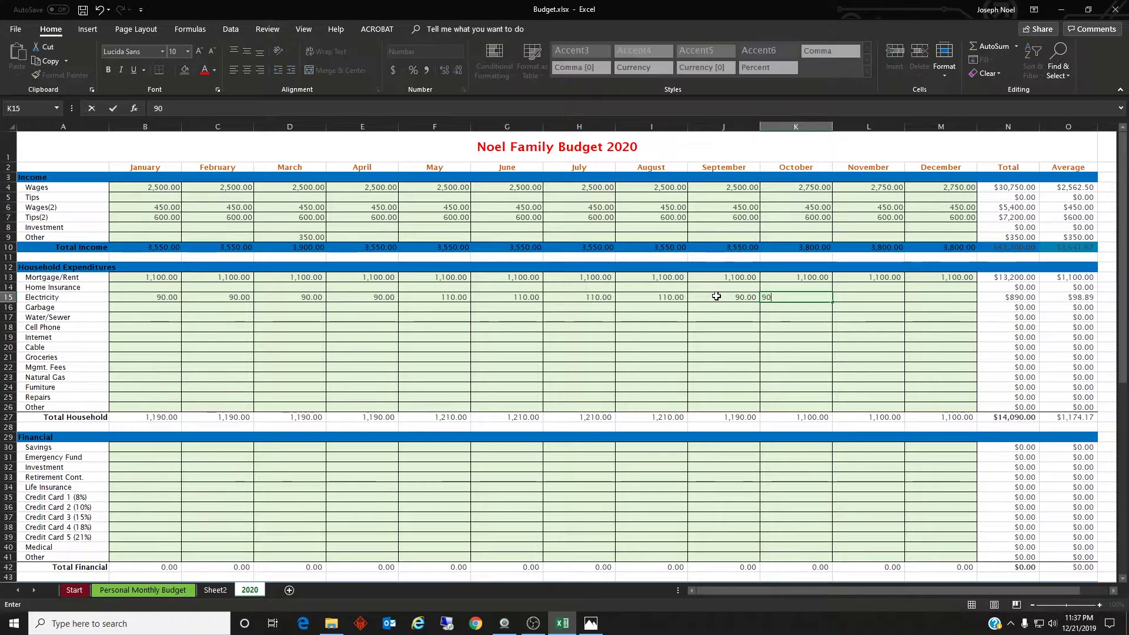
{"action": "key", "text": "Tab"}
{"action": "type", "text": "90"}
{"action": "key", "text": "Tab"}
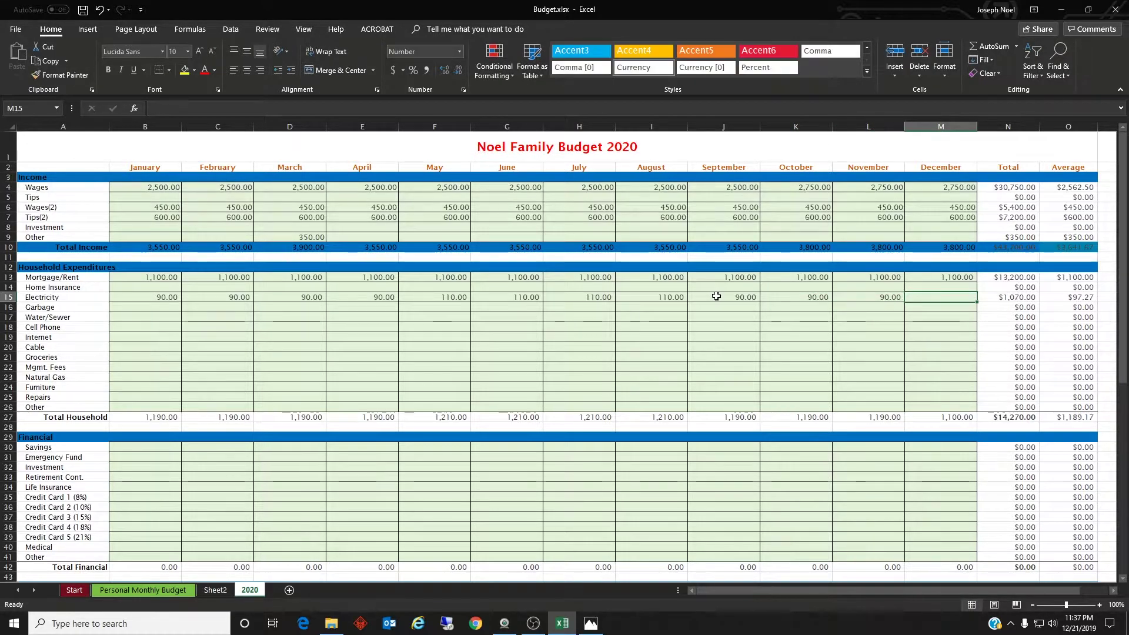
{"action": "type", "text": "90"}
{"action": "key", "text": "Return"}
Step: Enter 20 for Water/Sewer in January and February and fill it across through December
{"action": "key", "text": "Left"}
{"action": "key", "text": "Left"}
{"action": "key", "text": "Left"}
{"action": "key", "text": "Left"}
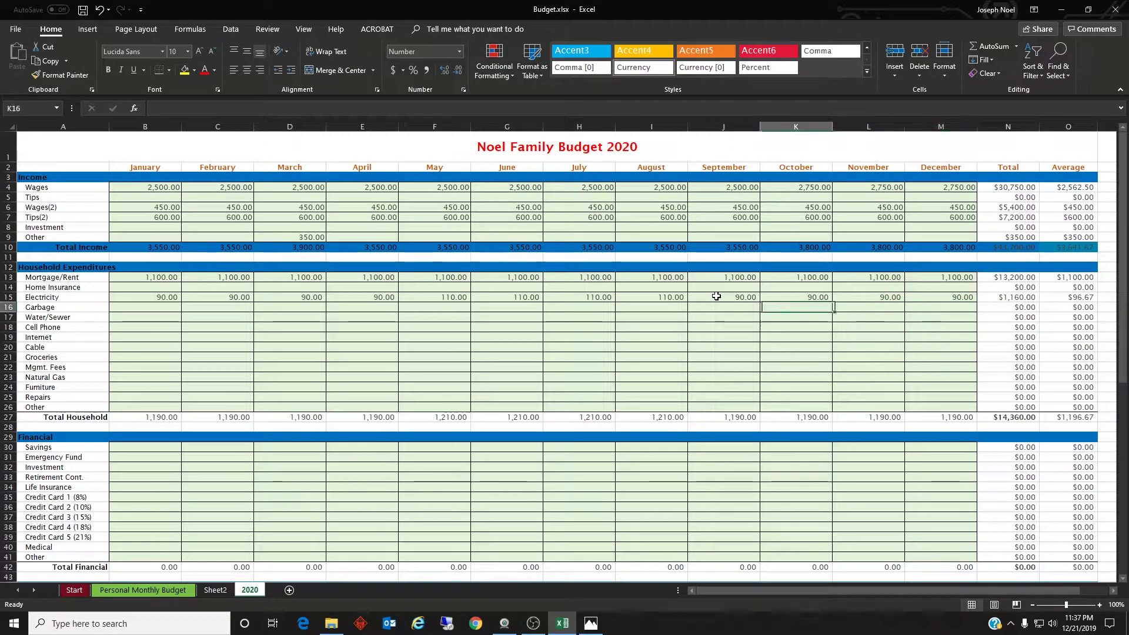
{"action": "left_click", "coordinate": [168, 308]}
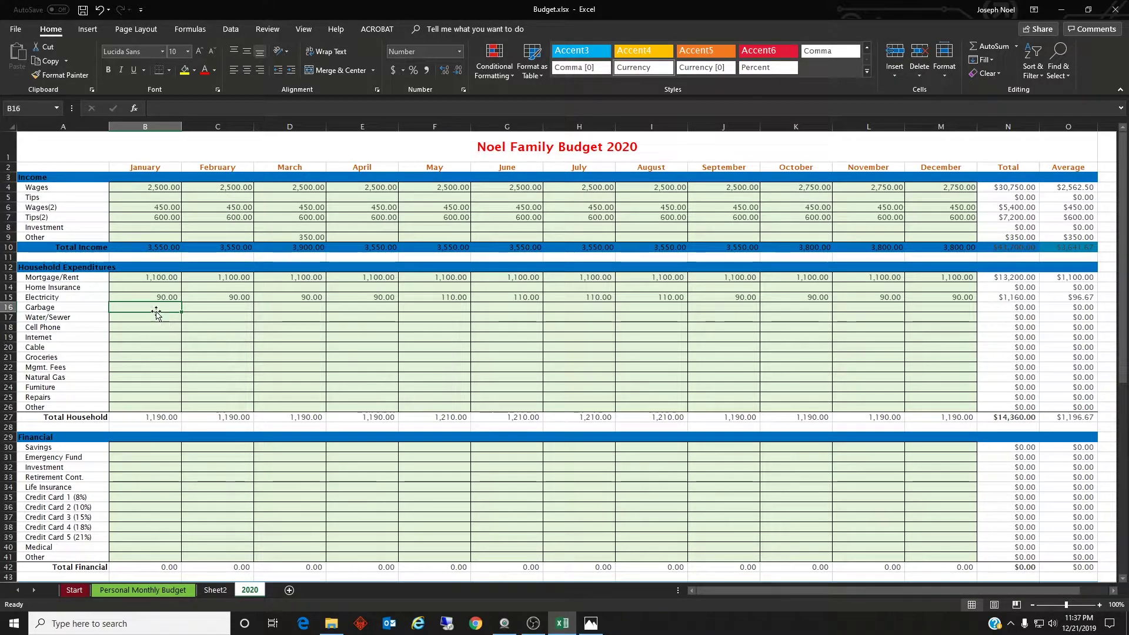
{"action": "left_click", "coordinate": [156, 315]}
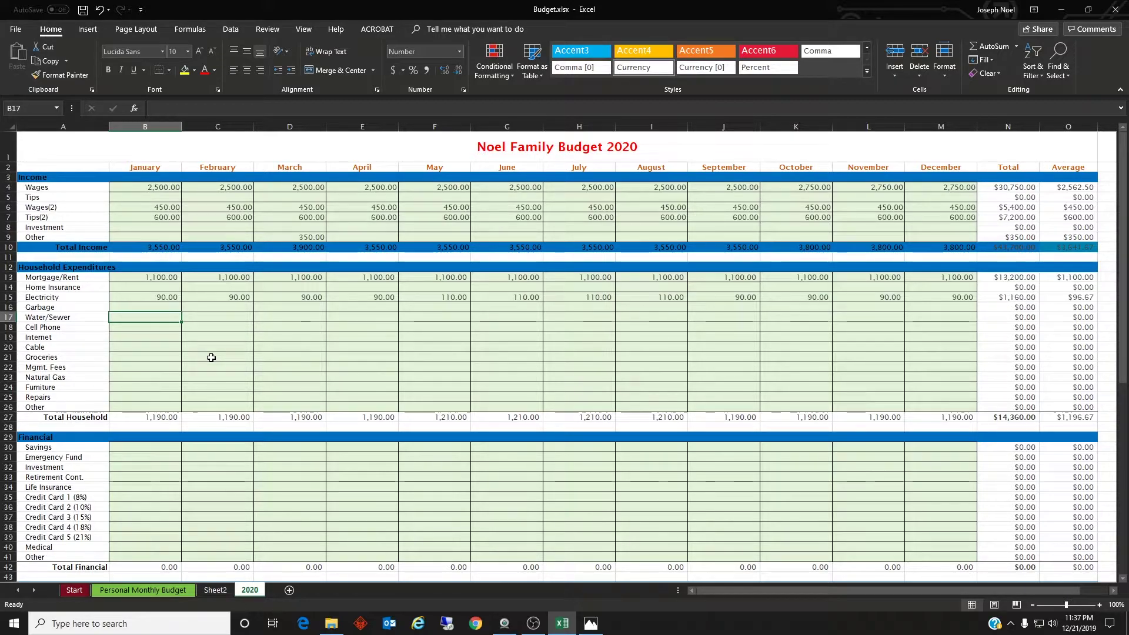
{"action": "type", "text": "20"}
{"action": "key", "text": "Tab"}
{"action": "type", "text": "20"}
{"action": "key", "text": "Tab"}
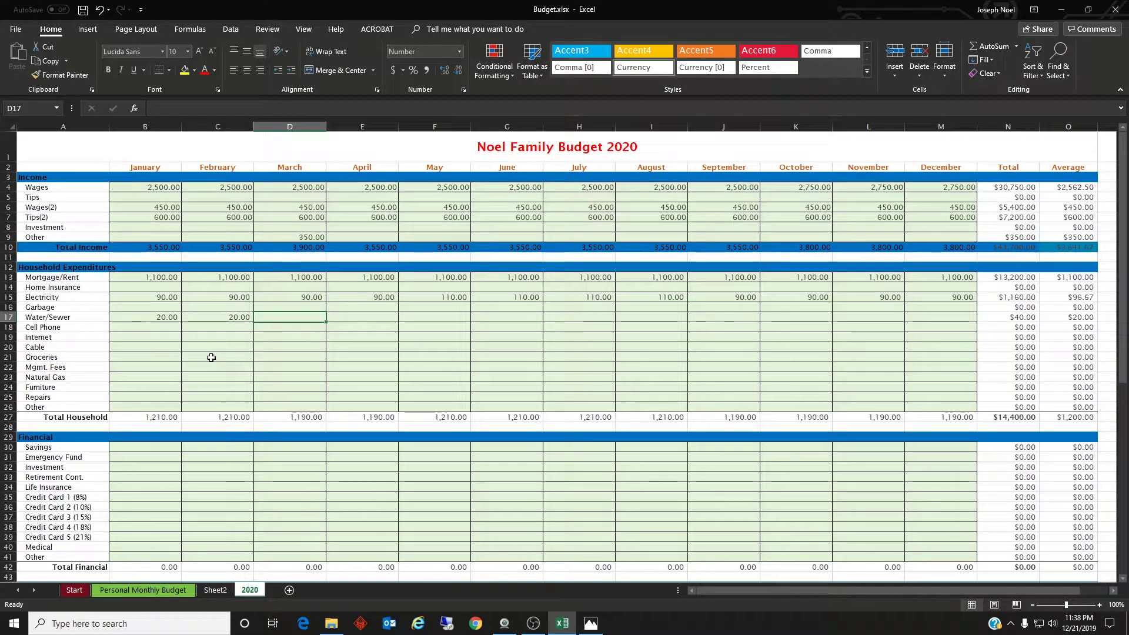
{"action": "left_click", "coordinate": [238, 318]}
{"action": "left_click_drag", "start_coordinate": [254, 322], "coordinate": [970, 325]}
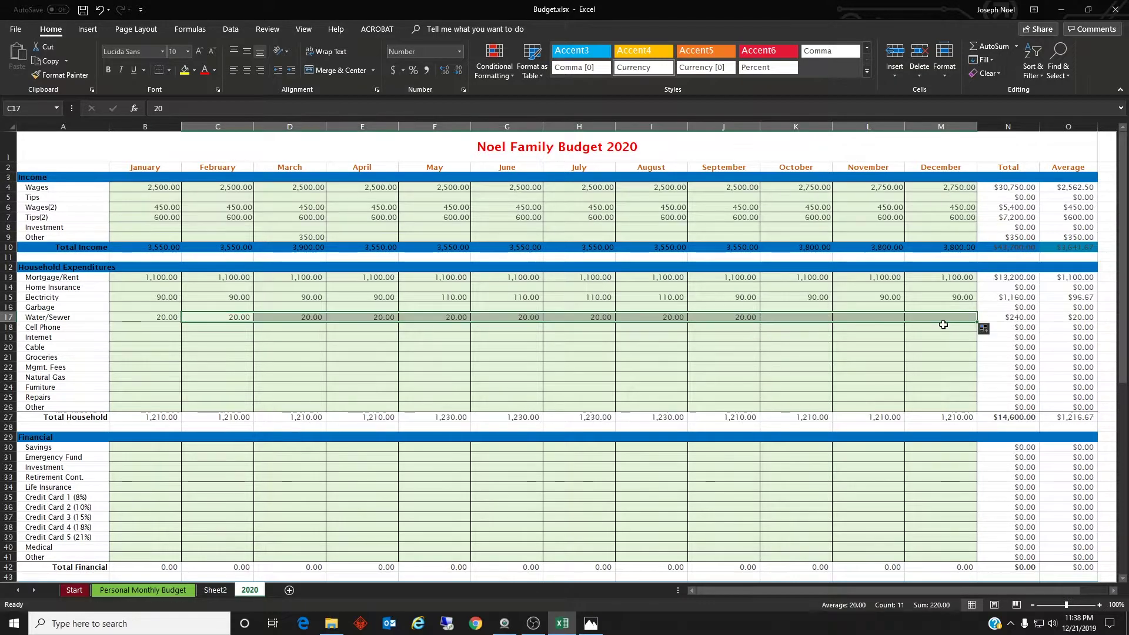
Step: Enter 120 for Cell Phone in January and fill it across through December
{"action": "left_click", "coordinate": [149, 327]}
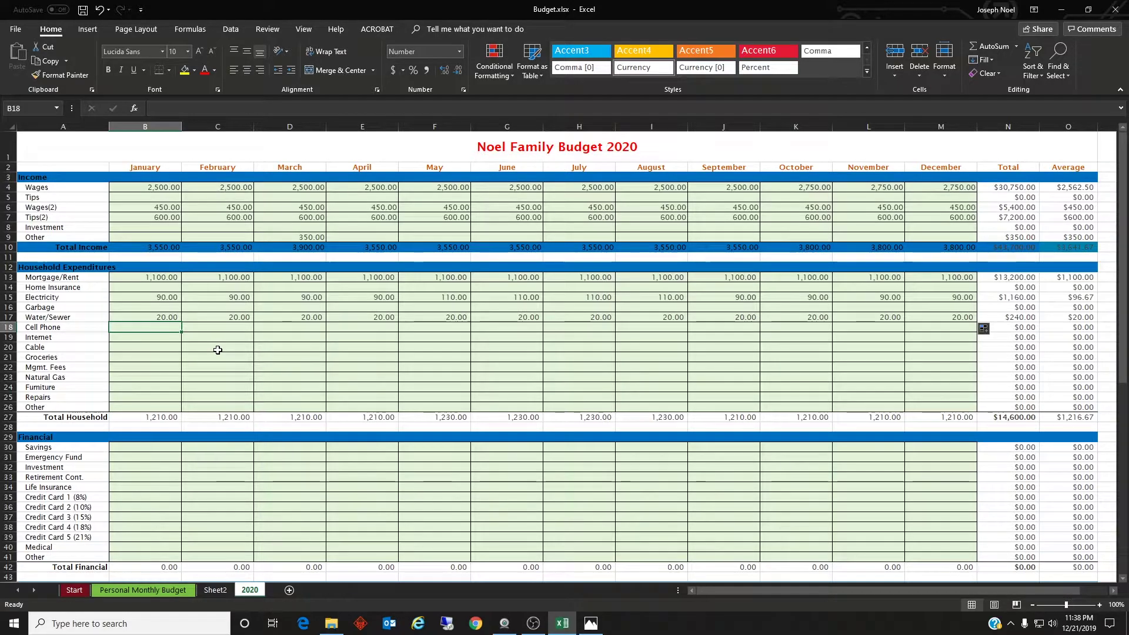
{"action": "type", "text": "120"}
{"action": "key", "text": "Return"}
{"action": "key", "text": "Up"}
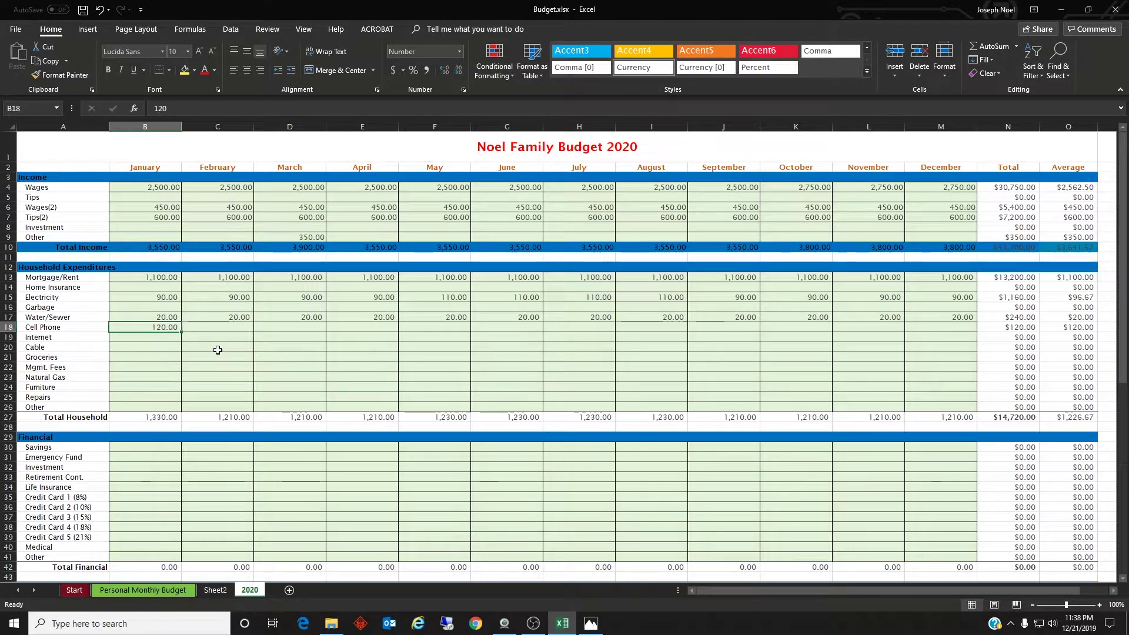
{"action": "left_click_drag", "start_coordinate": [178, 339], "coordinate": [946, 329]}
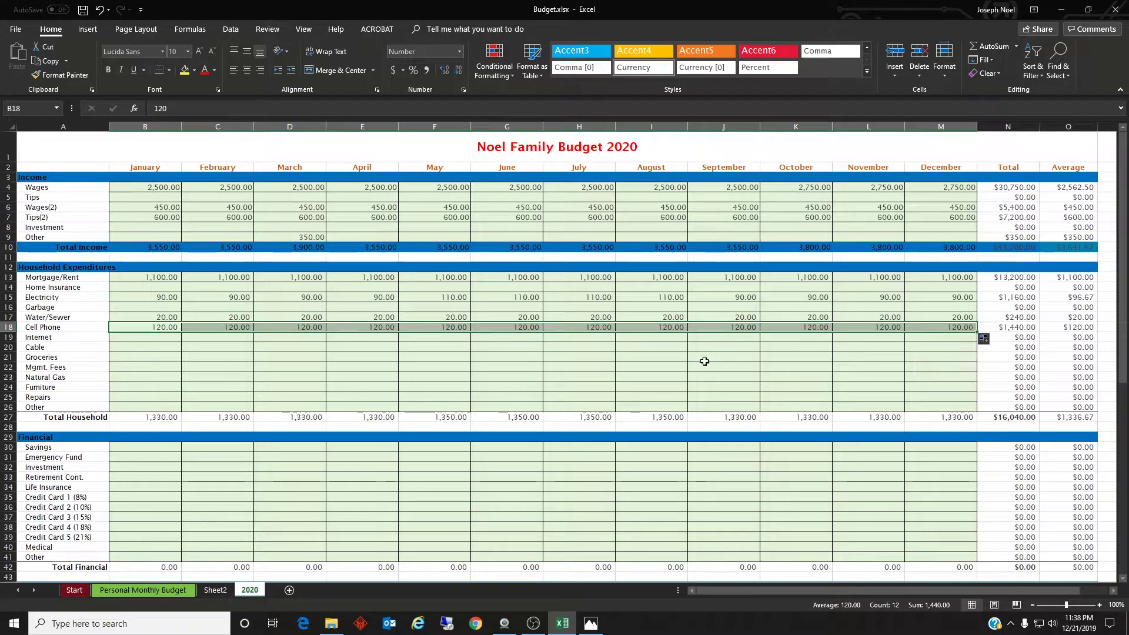
Step: Enter 60 for Internet in January and fill it across through December
{"action": "left_click", "coordinate": [140, 340]}
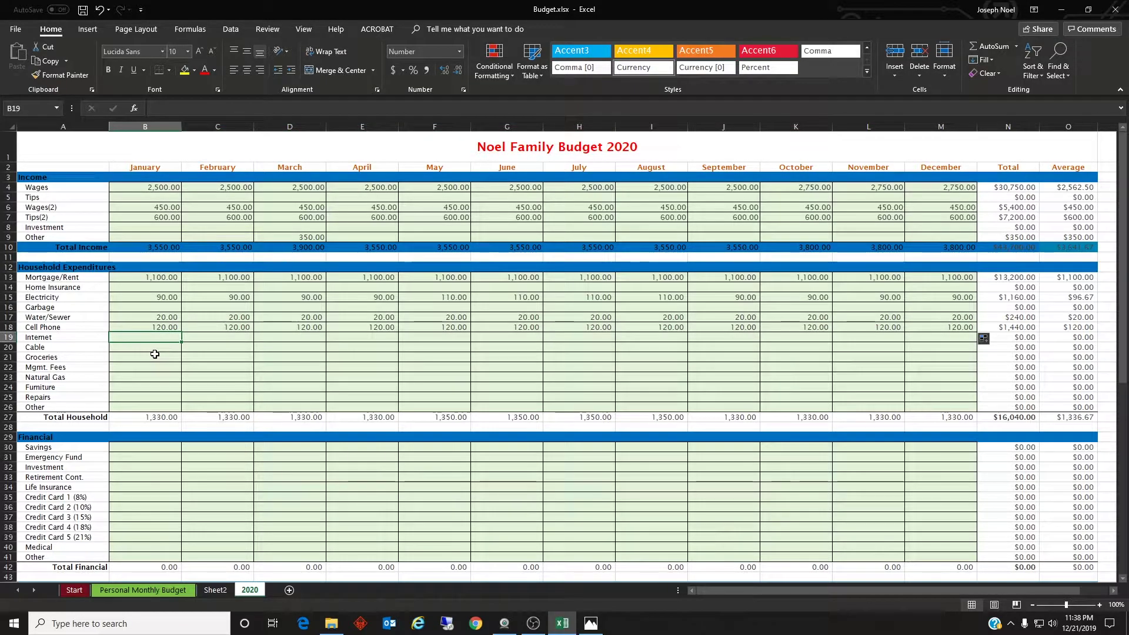
{"action": "type", "text": "60"}
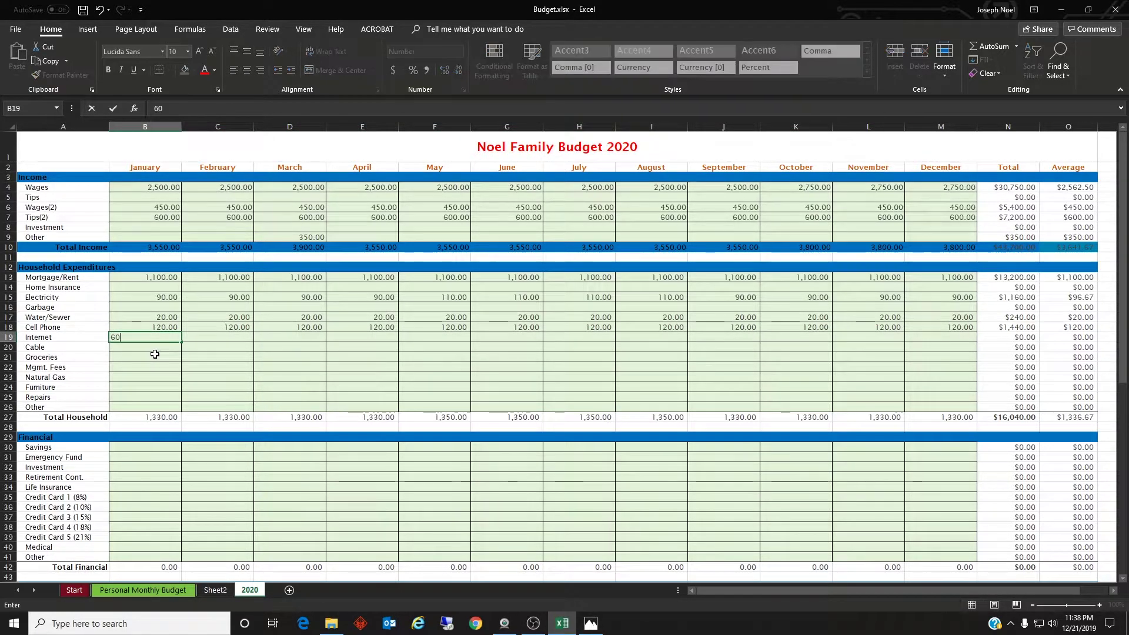
{"action": "key", "text": "Tab"}
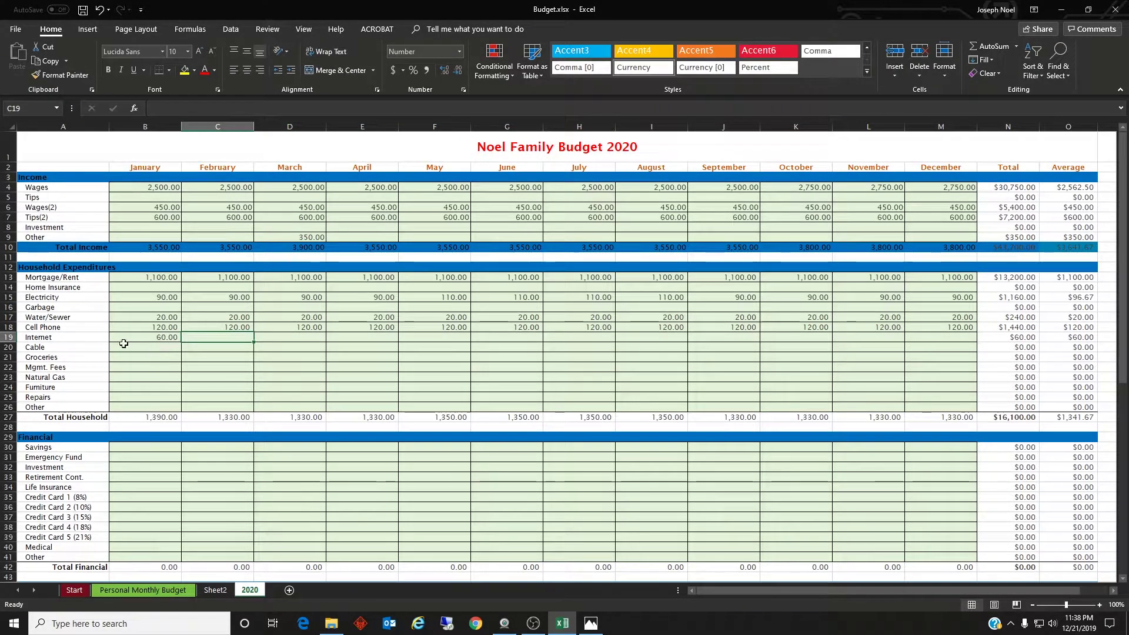
{"action": "left_click", "coordinate": [168, 339]}
{"action": "left_click_drag", "start_coordinate": [182, 342], "coordinate": [944, 341]}
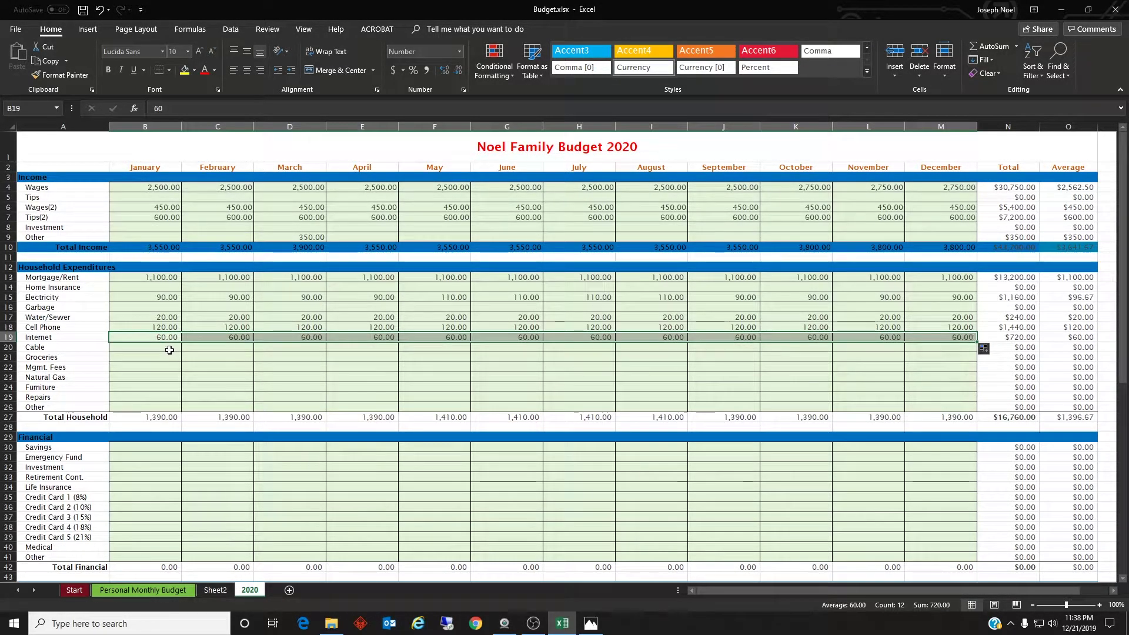
Step: Enter 55 for Cable in January and fill it across through December
{"action": "left_click", "coordinate": [169, 348]}
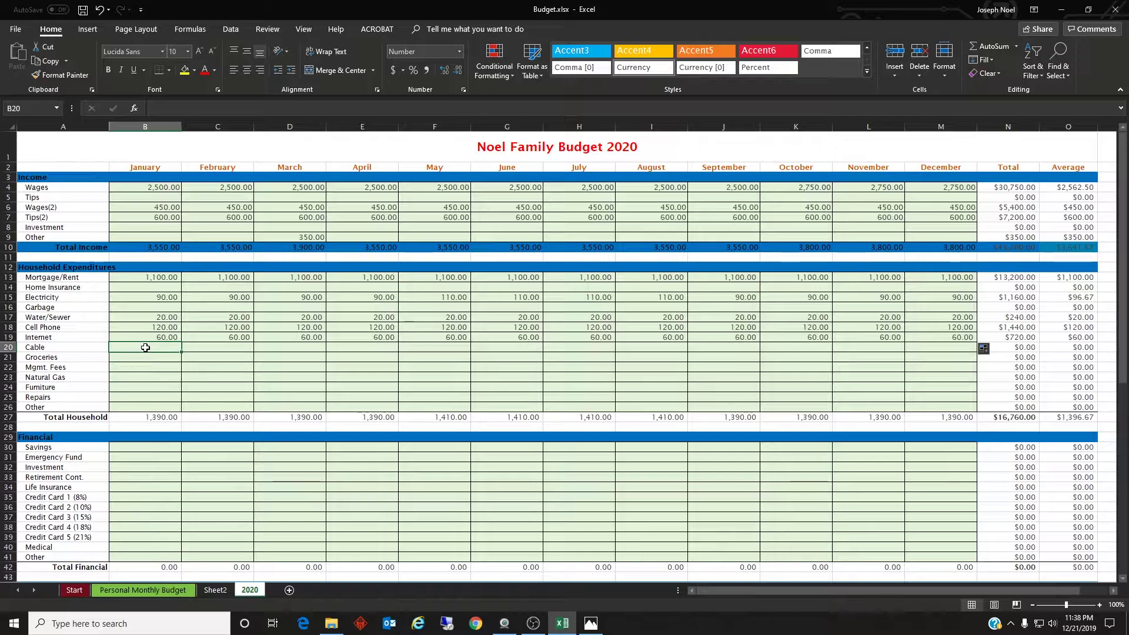
{"action": "type", "text": "55"}
{"action": "key", "text": "Tab"}
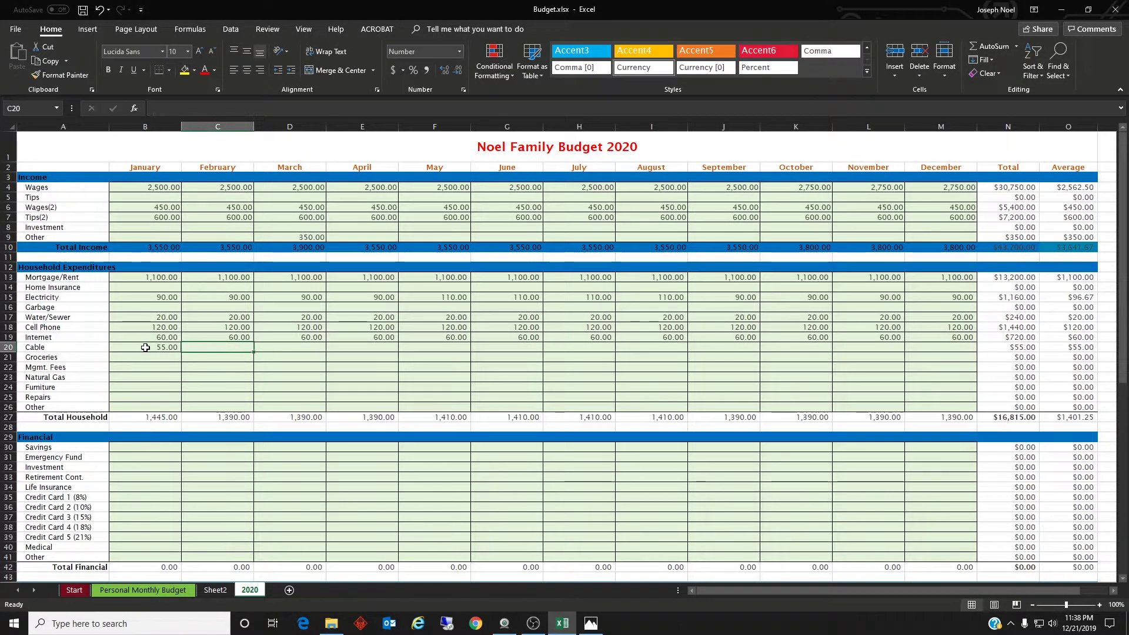
{"action": "left_click", "coordinate": [145, 348]}
{"action": "left_click_drag", "start_coordinate": [182, 351], "coordinate": [946, 350]}
Step: Enter 350 for Groceries in January and fill it across through December
{"action": "left_click", "coordinate": [149, 358]}
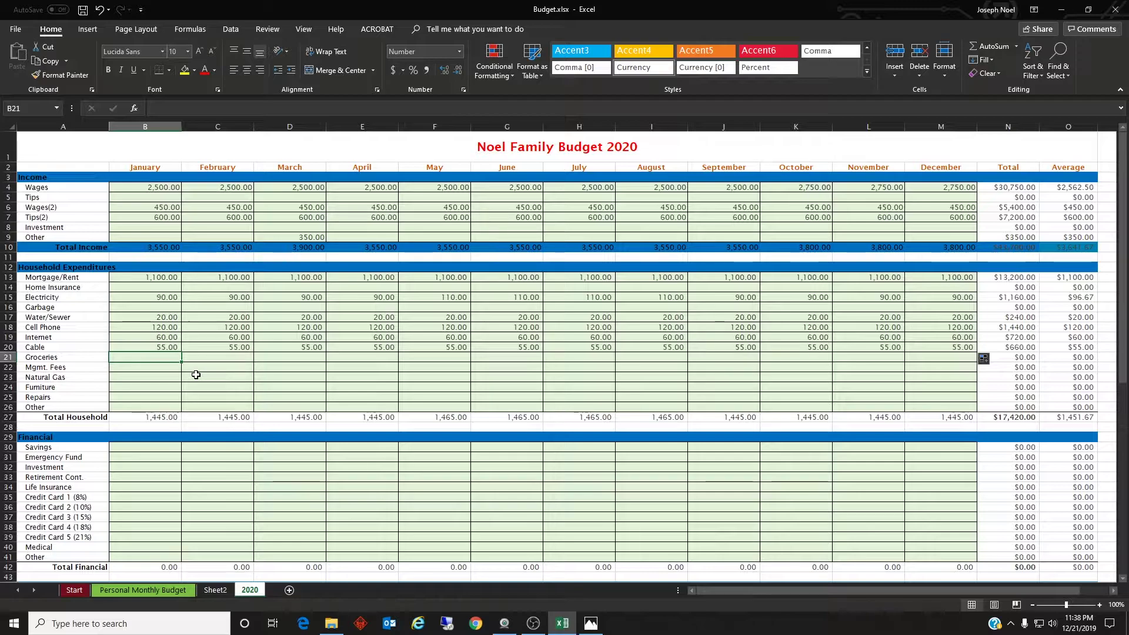
{"action": "type", "text": "350"}
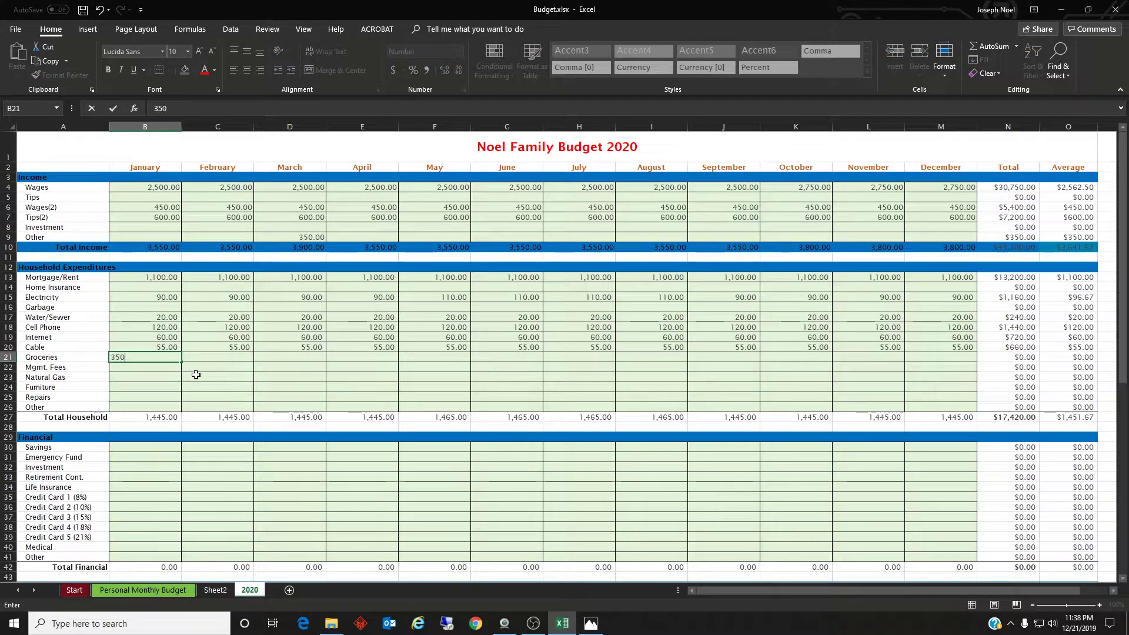
{"action": "key", "text": "ctrl+Return"}
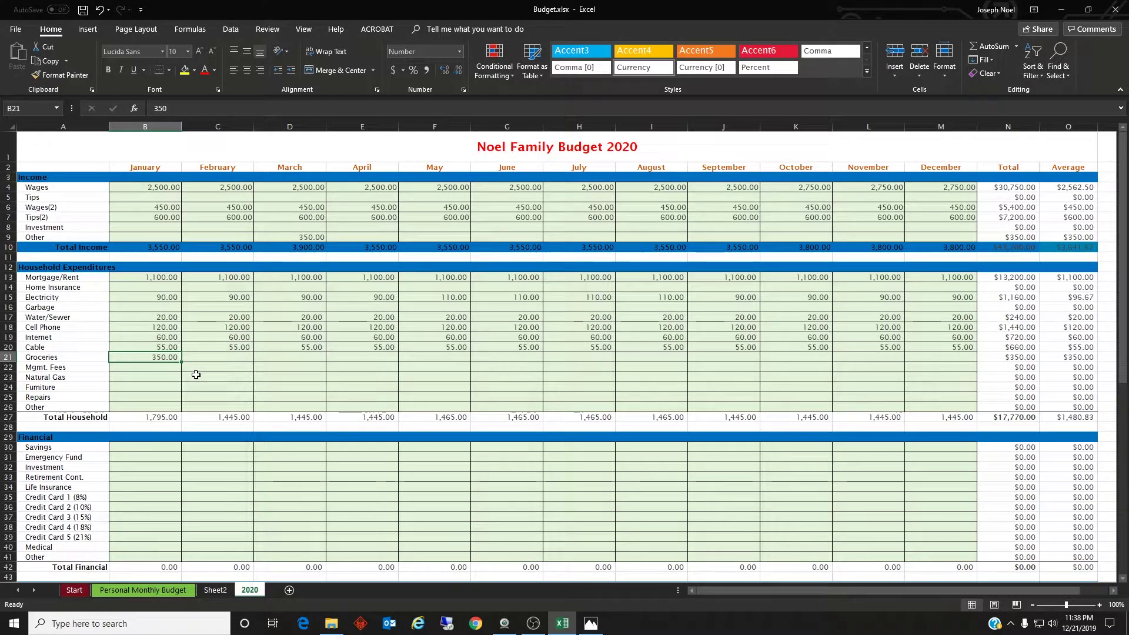
{"action": "left_click_drag", "start_coordinate": [181, 361], "coordinate": [961, 362]}
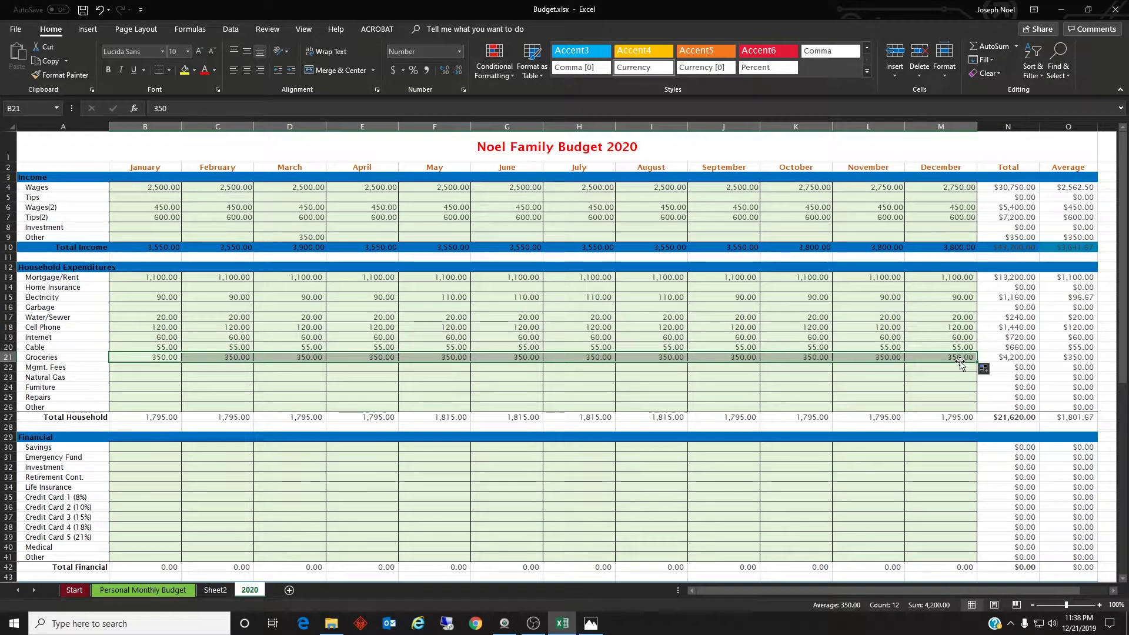
Step: Enter a one-time Furniture expense of 600 in October
{"action": "left_click", "coordinate": [168, 387]}
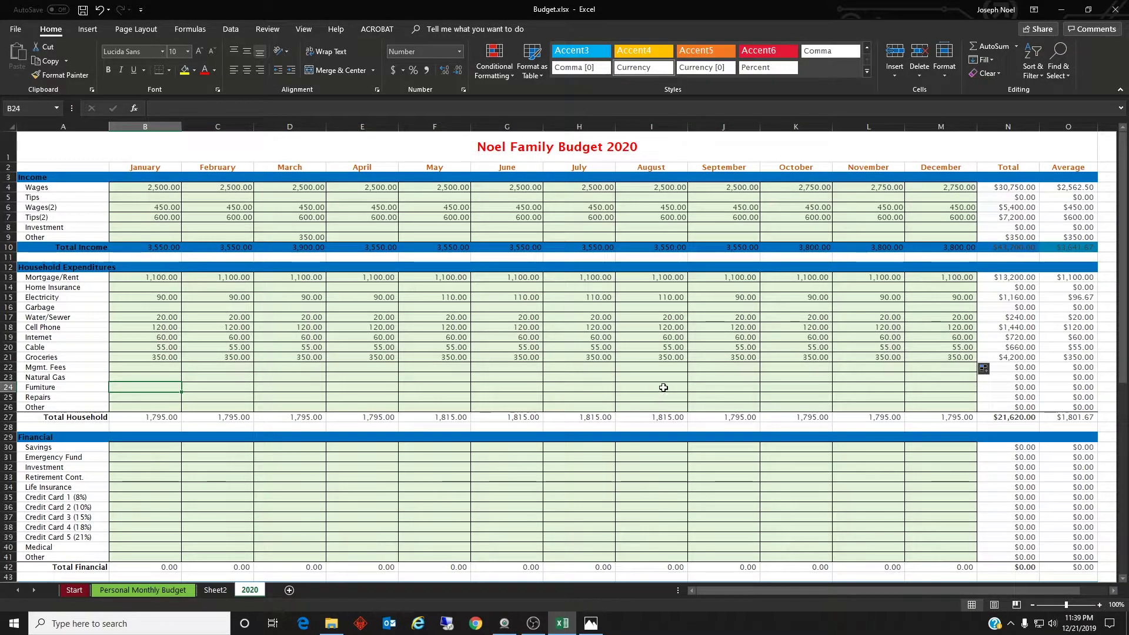
{"action": "left_click", "coordinate": [772, 387]}
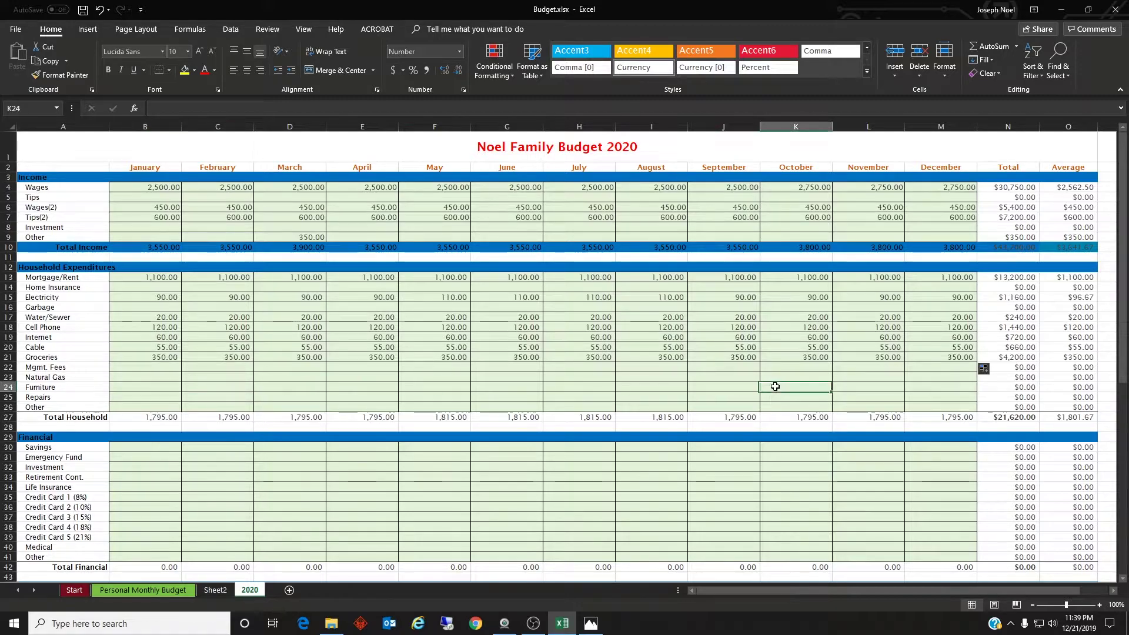
{"action": "type", "text": "600"}
{"action": "key", "text": "Return"}
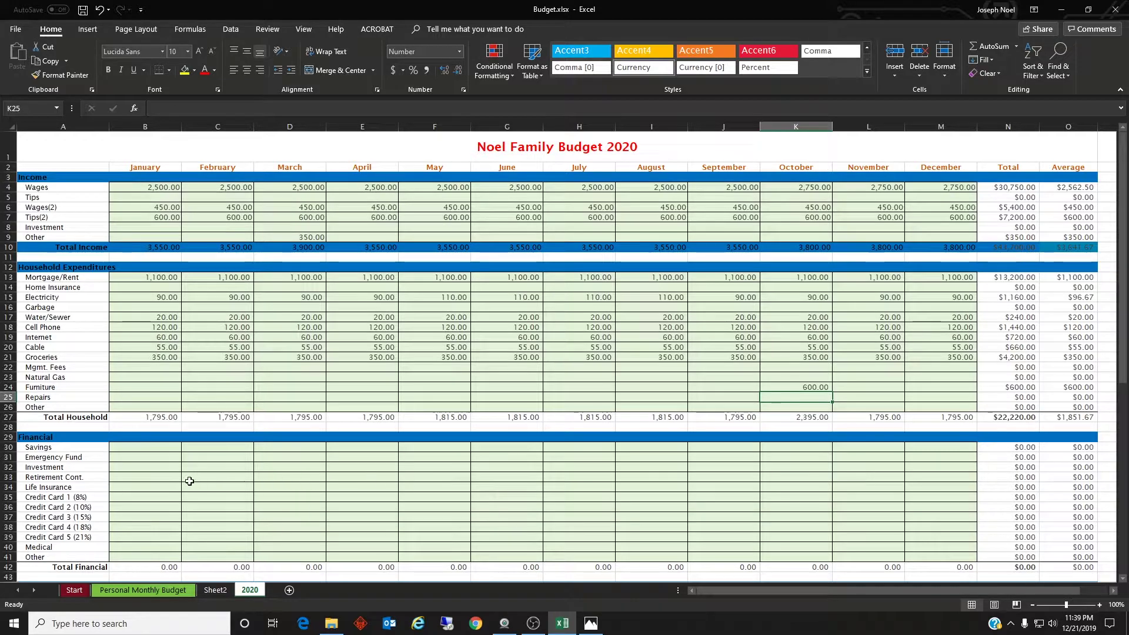
Step: Enter 75 for Emergency Fund in January in the Financial section and fill it across through December
{"action": "scroll", "coordinate": [159, 477], "scroll_direction": "down", "scroll_amount": 2}
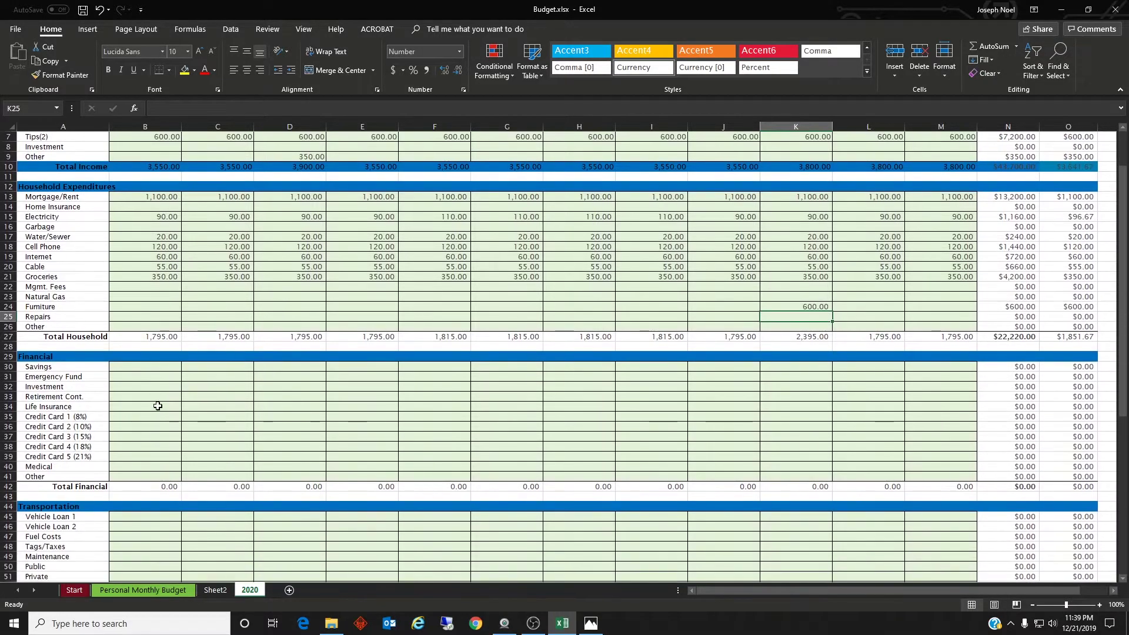
{"action": "left_click", "coordinate": [145, 367]}
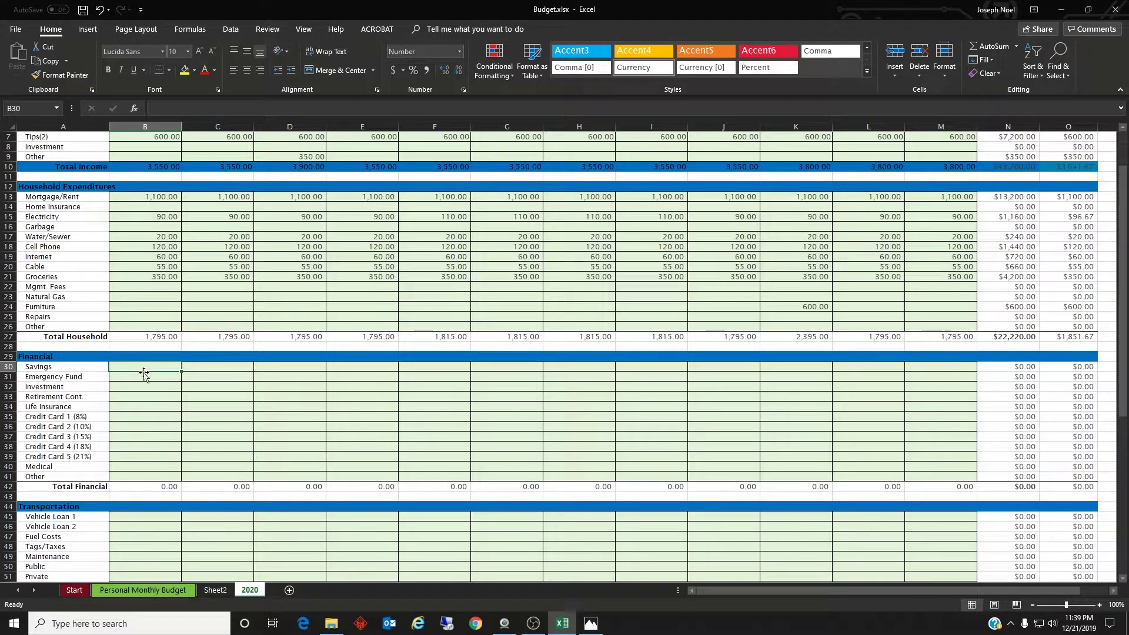
{"action": "left_click", "coordinate": [143, 376]}
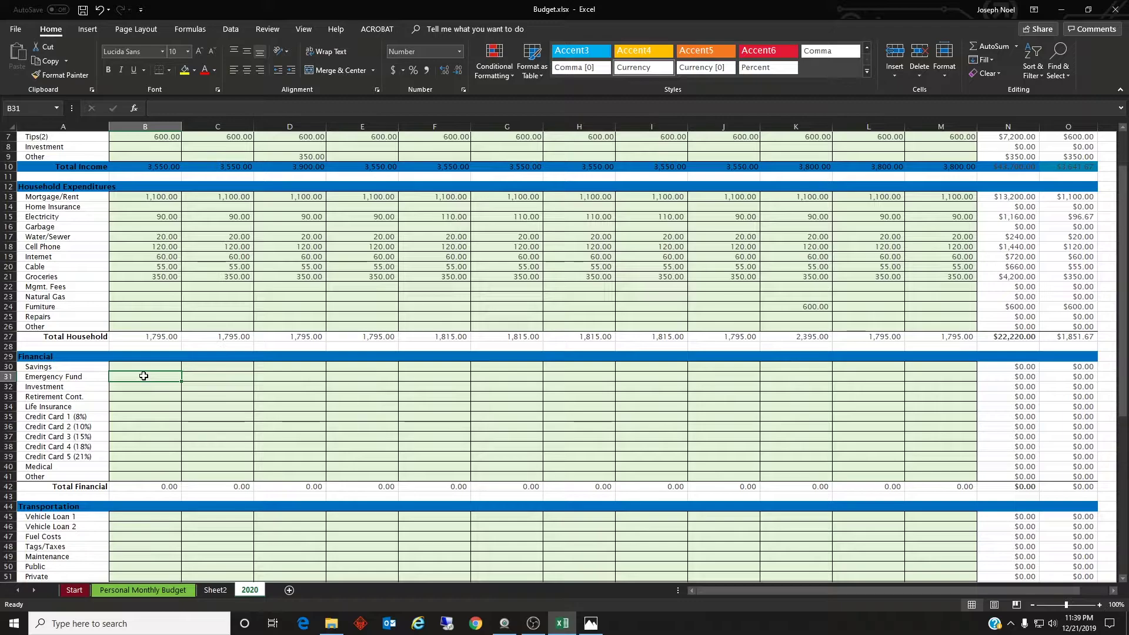
{"action": "type", "text": "75"}
{"action": "key", "text": "Tab"}
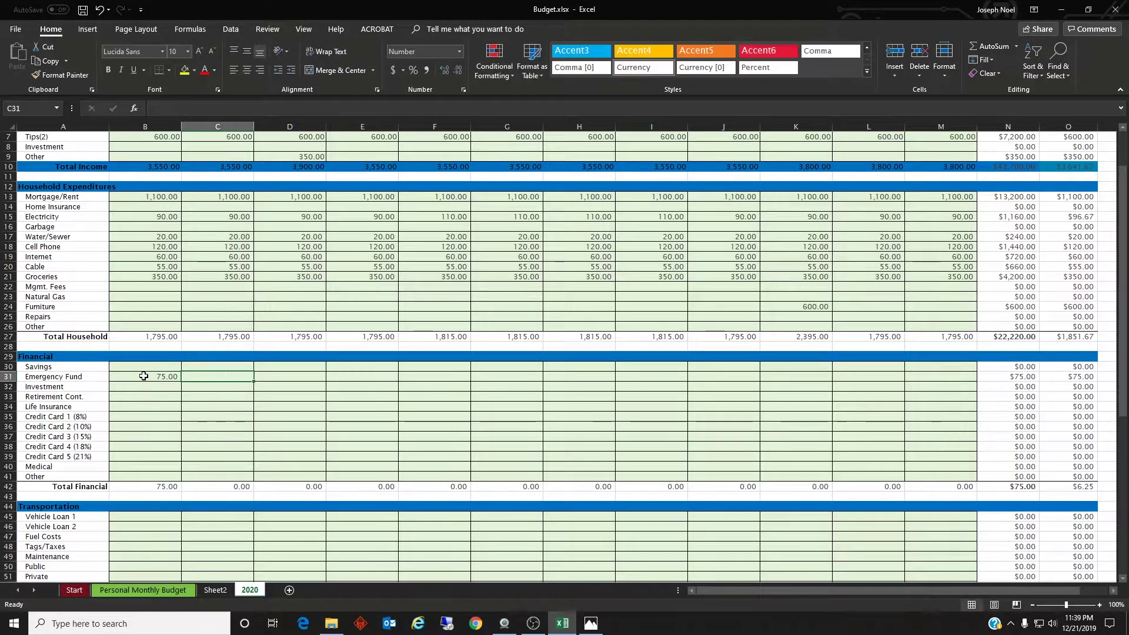
{"action": "left_click", "coordinate": [165, 377]}
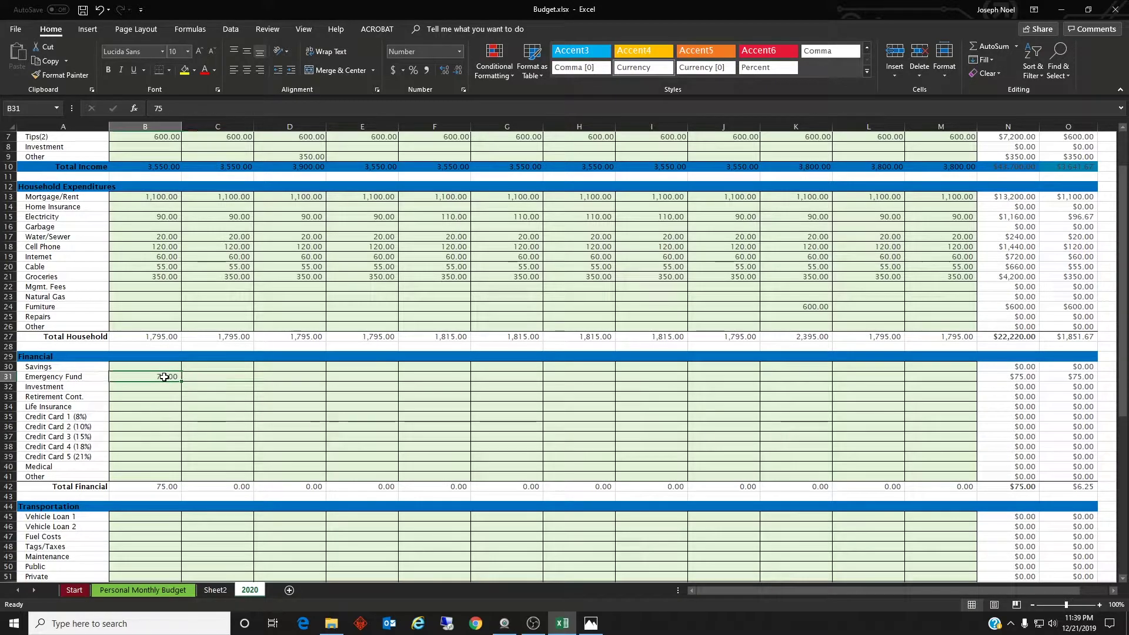
{"action": "left_click_drag", "start_coordinate": [181, 381], "coordinate": [943, 375]}
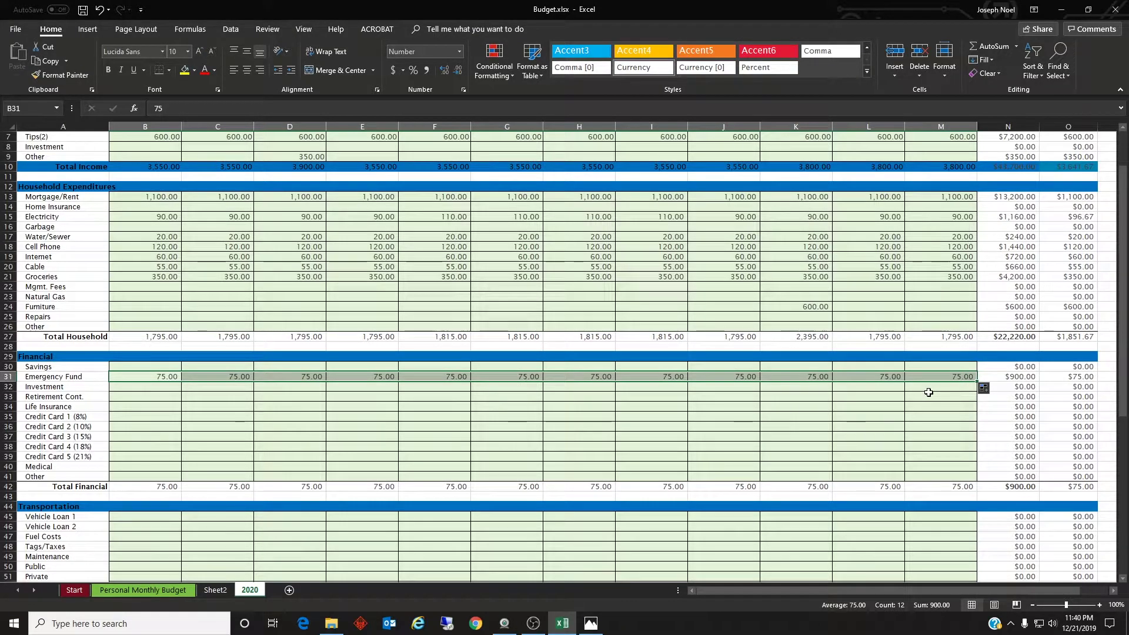
Step: Enter 100 for Savings in January and fill it across through December
{"action": "left_click", "coordinate": [172, 367]}
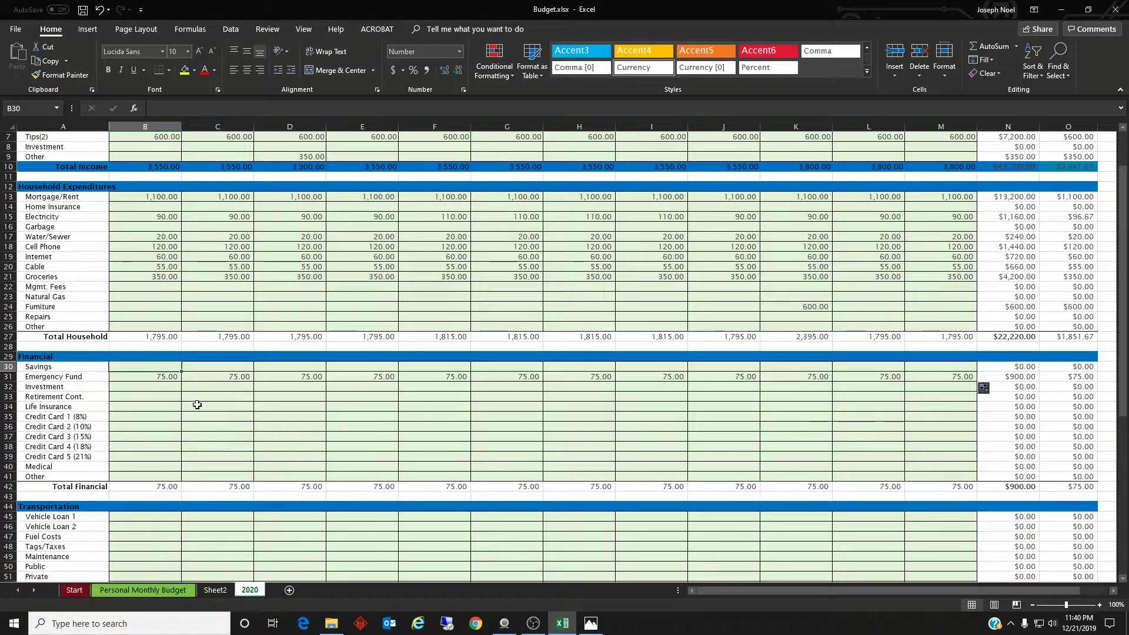
{"action": "type", "text": "100"}
{"action": "key", "text": "Tab"}
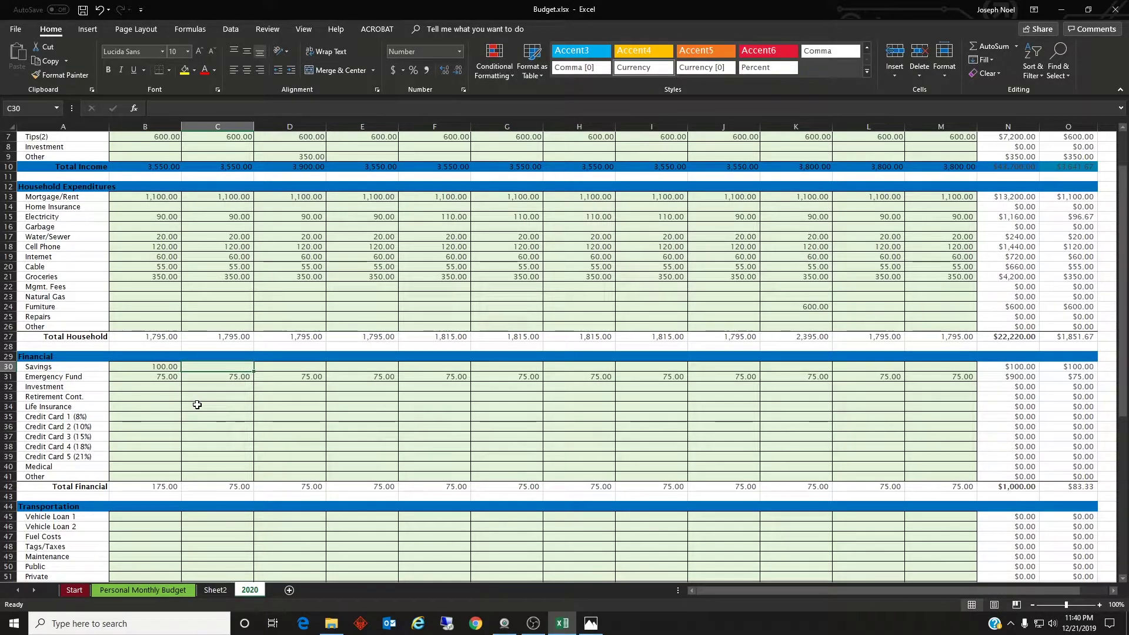
{"action": "left_click", "coordinate": [163, 368]}
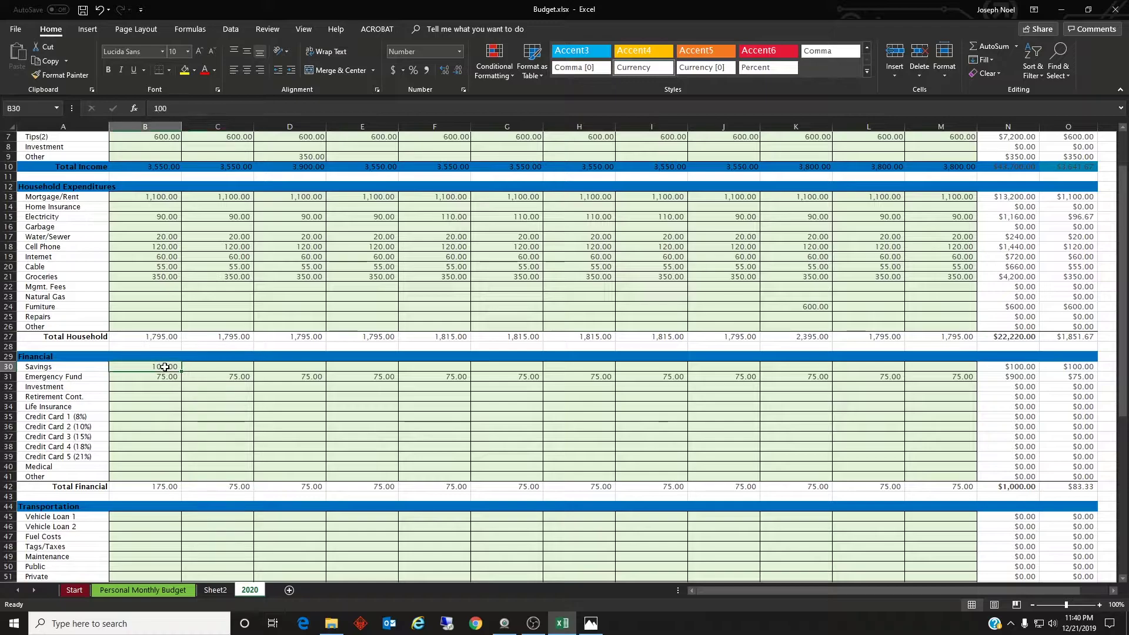
{"action": "left_click_drag", "start_coordinate": [201, 374], "coordinate": [947, 369]}
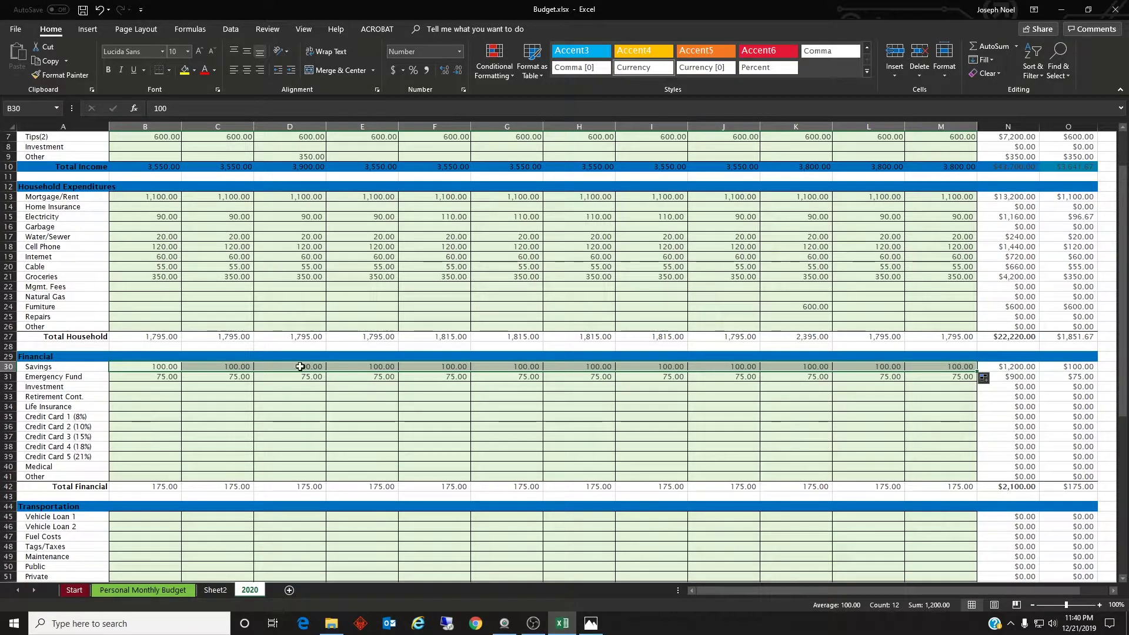
Step: Enter 50 for Retirement Cont. in January and fill it across through December
{"action": "left_click", "coordinate": [166, 396]}
{"action": "type", "text": "50"}
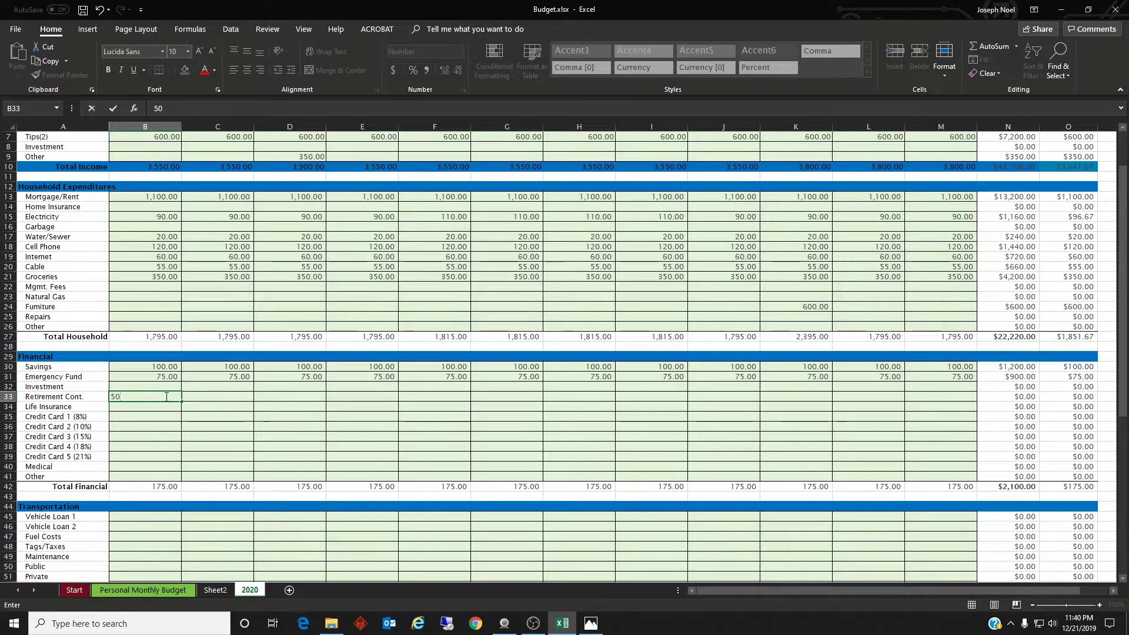
{"action": "key", "text": "Tab"}
{"action": "left_click", "coordinate": [165, 396]}
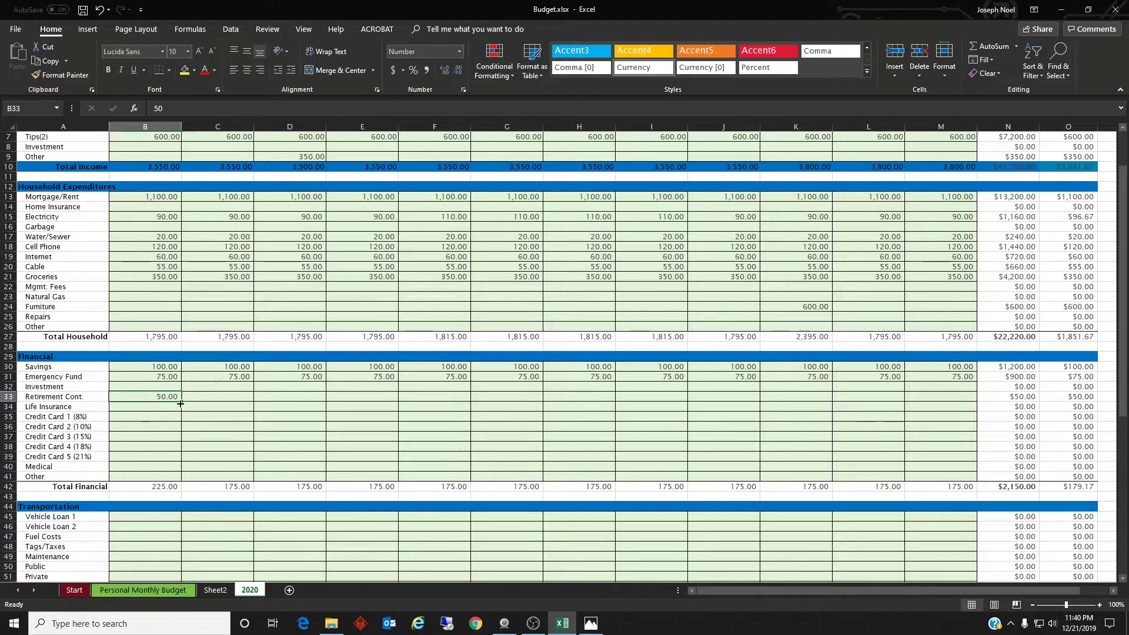
{"action": "left_click_drag", "start_coordinate": [181, 401], "coordinate": [945, 406]}
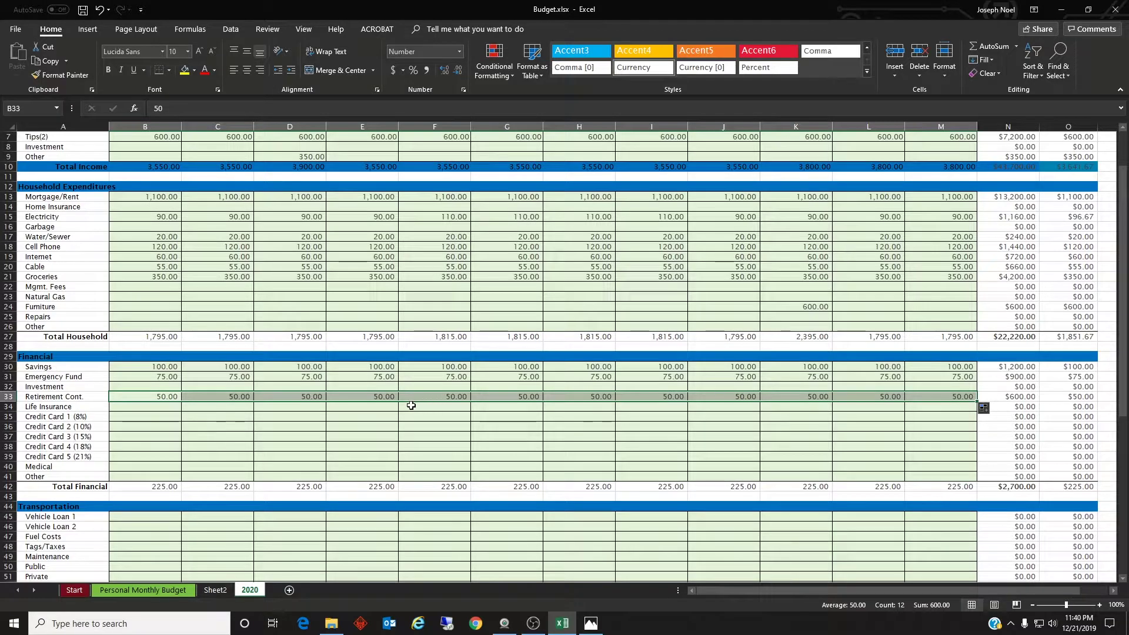
Step: Enter 25 for Credit Card 1 (8%) in January and fill it across through December
{"action": "left_click", "coordinate": [153, 417]}
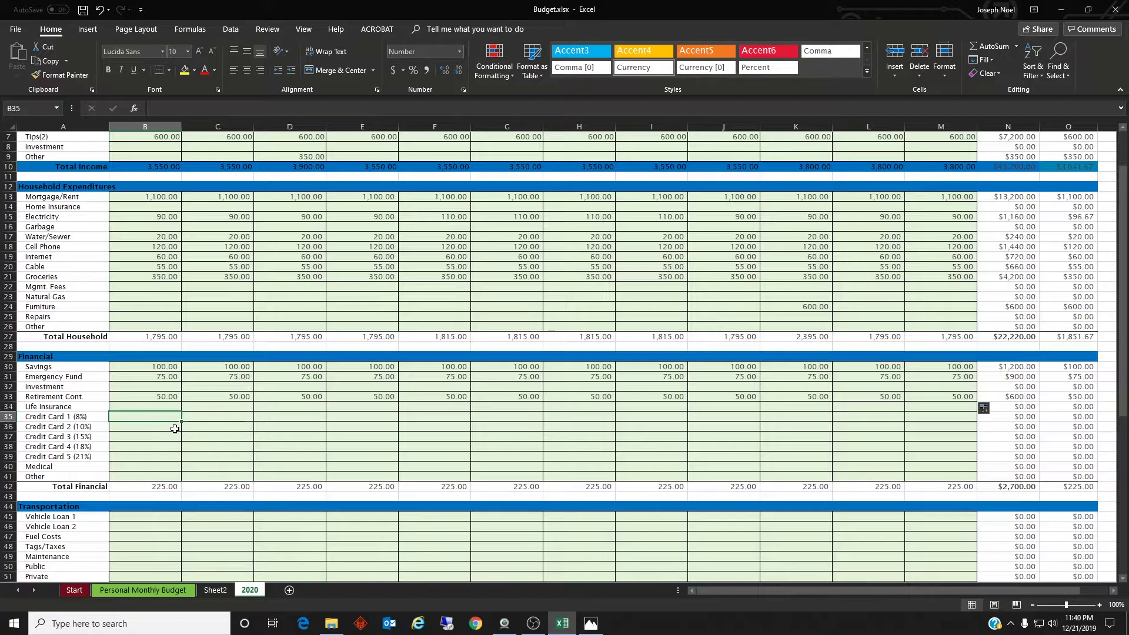
{"action": "type", "text": "25"}
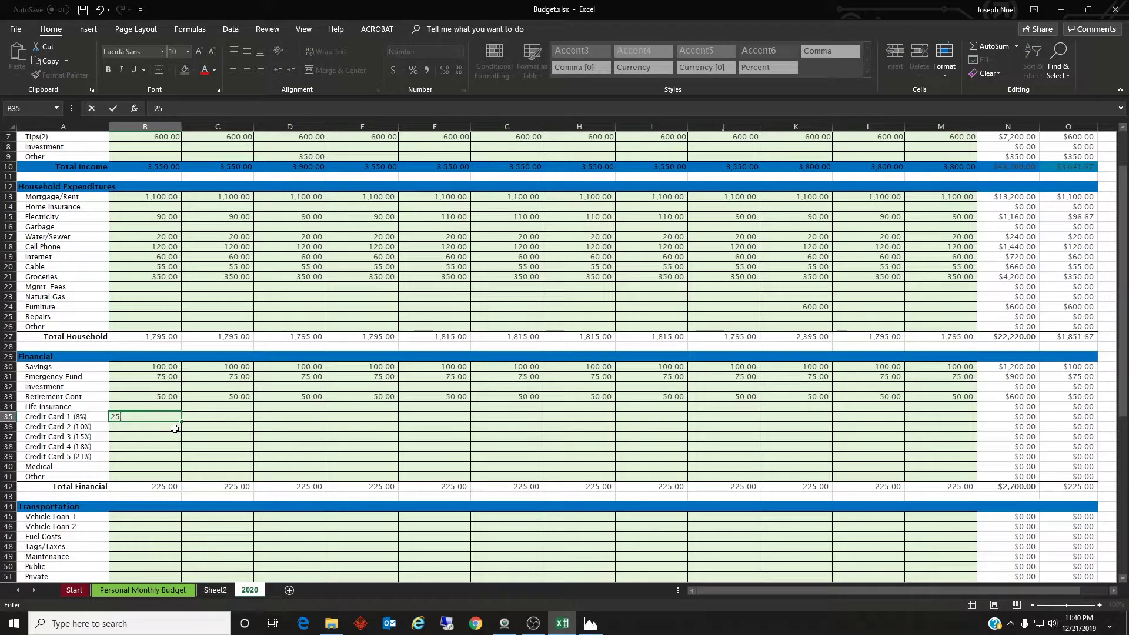
{"action": "key", "text": "Tab"}
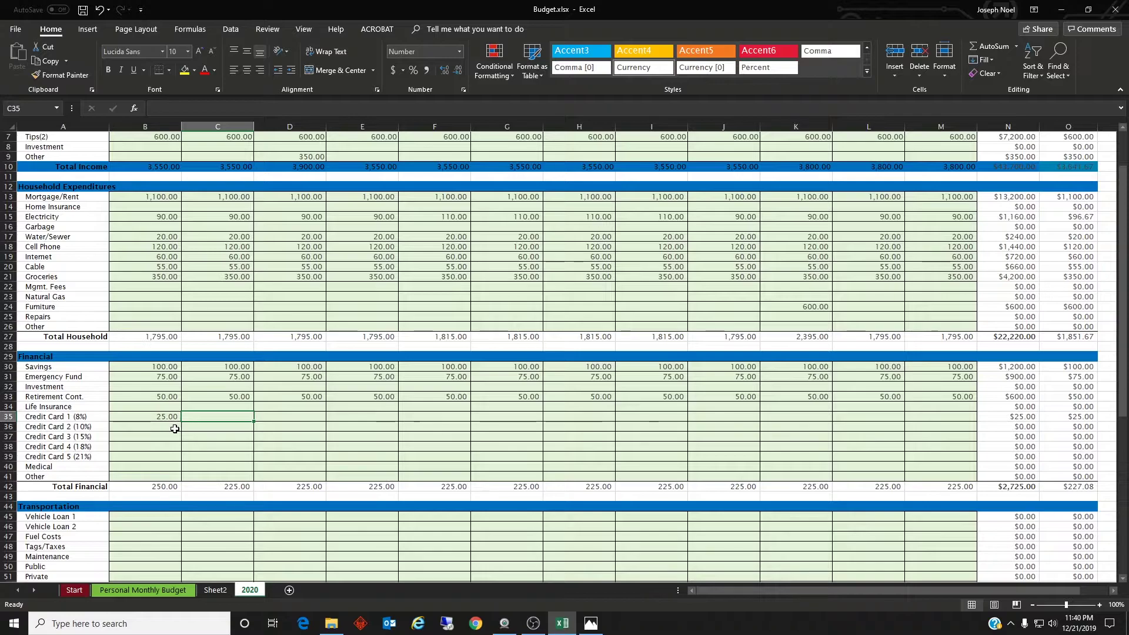
{"action": "left_click", "coordinate": [171, 418]}
{"action": "left_click_drag", "start_coordinate": [181, 423], "coordinate": [957, 417]}
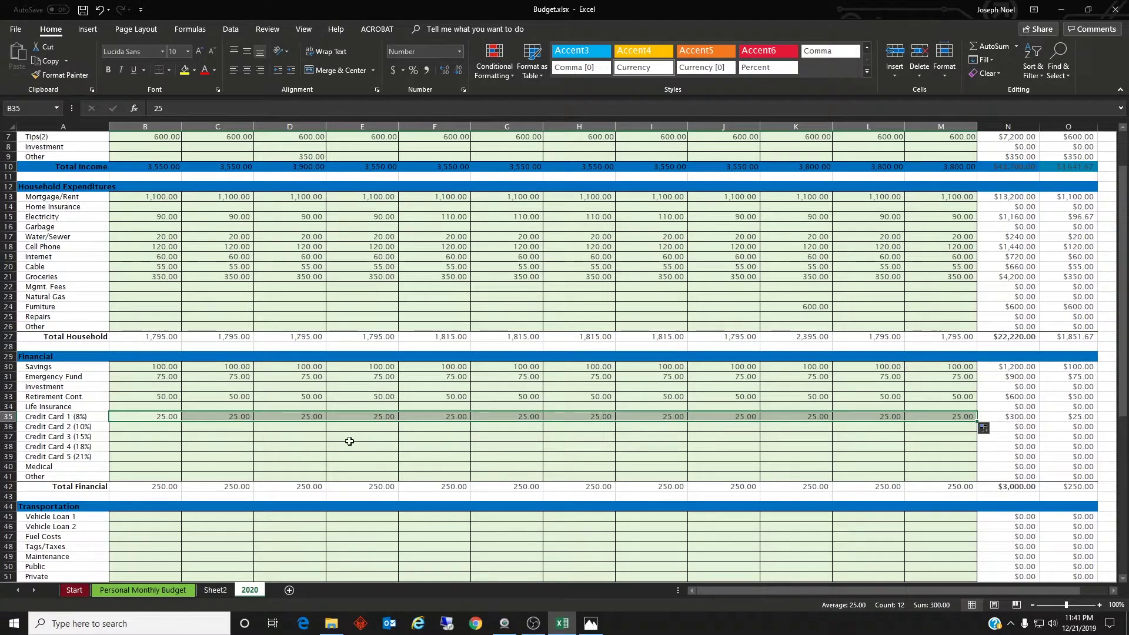
Step: Enter 25 for Credit Card 2 (10%) in January and fill it across through December
{"action": "left_click", "coordinate": [162, 425]}
{"action": "type", "text": "25"}
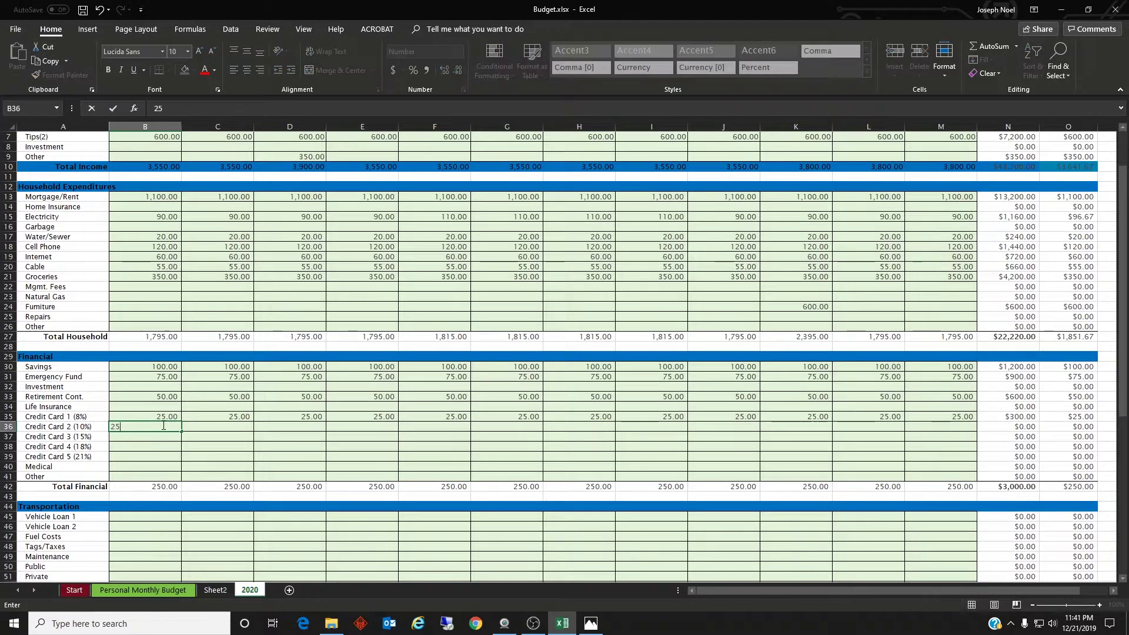
{"action": "key", "text": "Tab"}
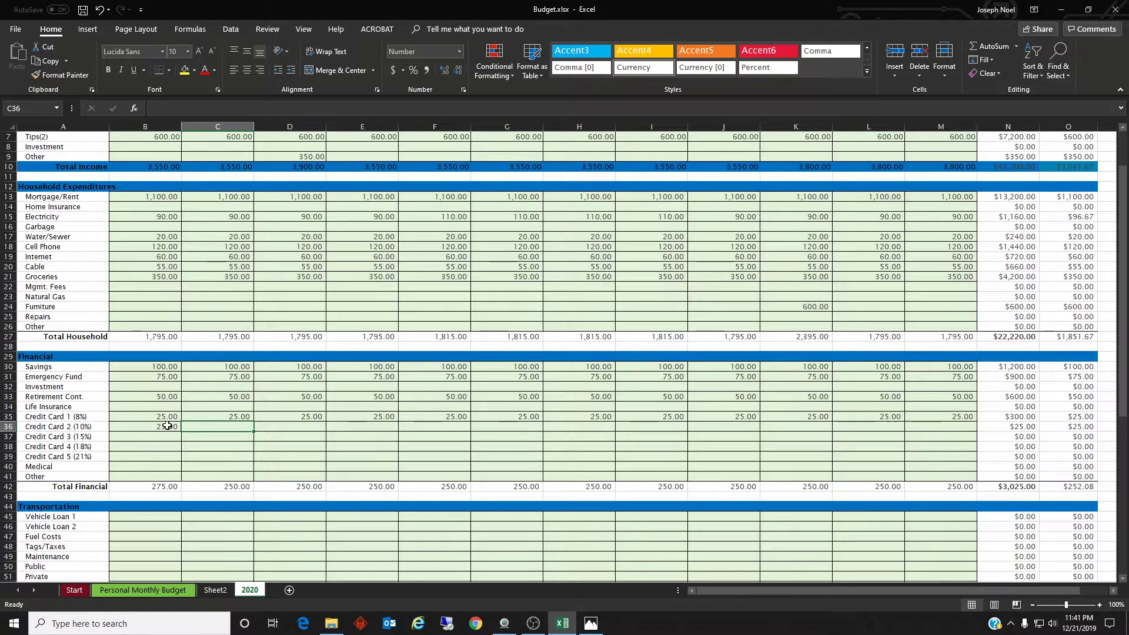
{"action": "left_click", "coordinate": [168, 425]}
{"action": "left_click_drag", "start_coordinate": [621, 434], "coordinate": [950, 433]}
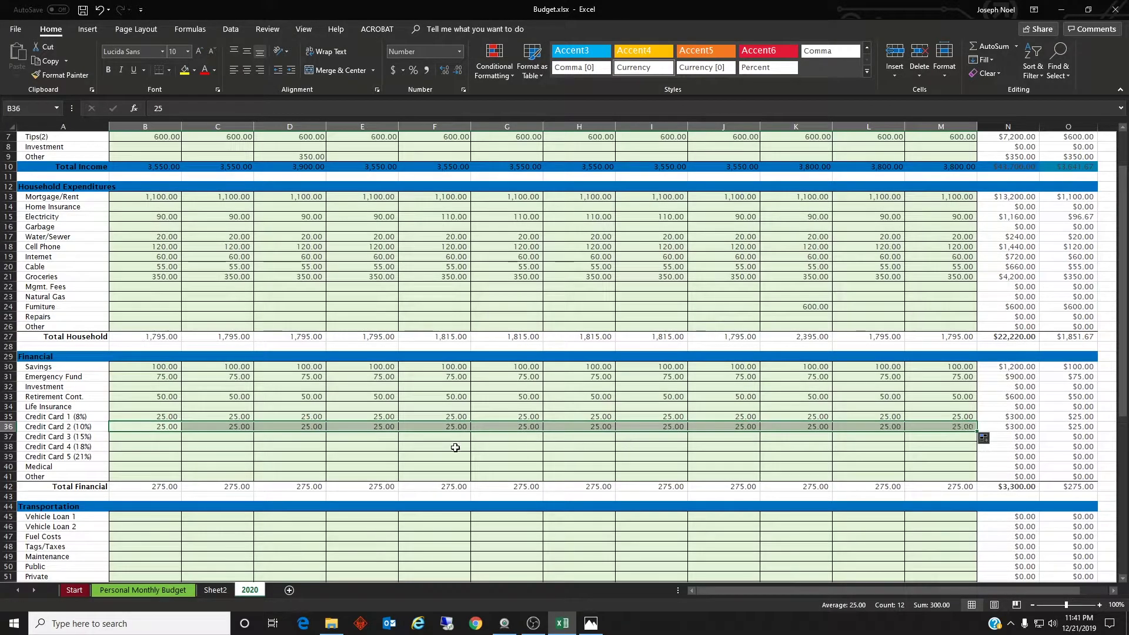
Step: Delete the rows for Credit Card 3 (15%), Credit Card 4 (18%) and Credit Card 5 (21%) from the Financial section
{"action": "left_click", "coordinate": [13, 438]}
{"action": "left_click_drag", "start_coordinate": [14, 438], "coordinate": [11, 458]}
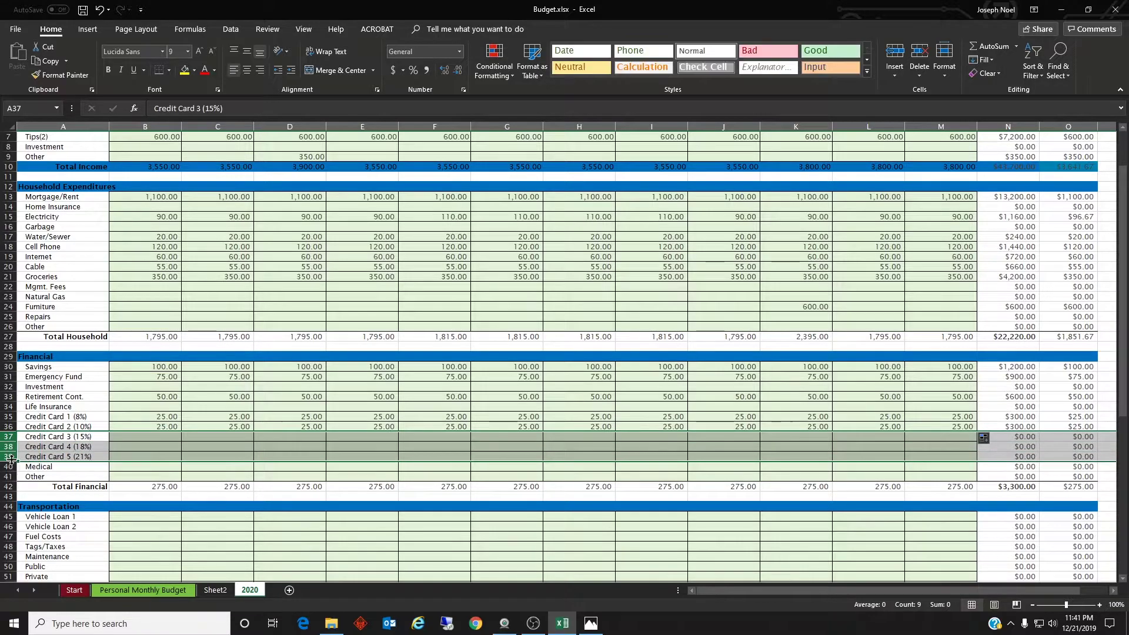
{"action": "right_click", "coordinate": [9, 462]}
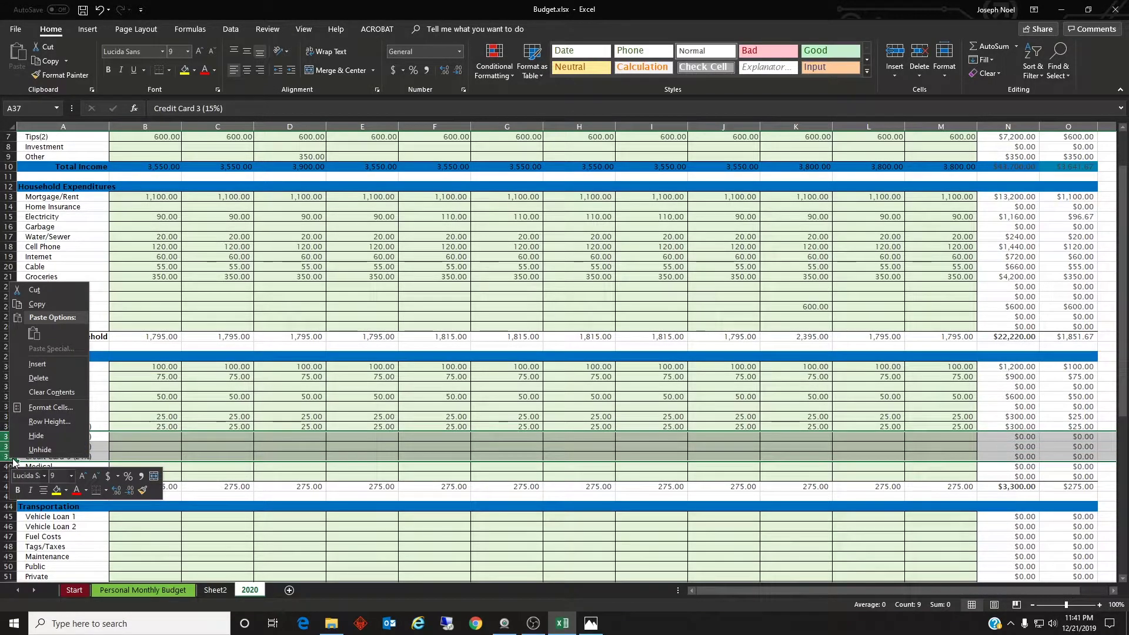
{"action": "left_click", "coordinate": [61, 377]}
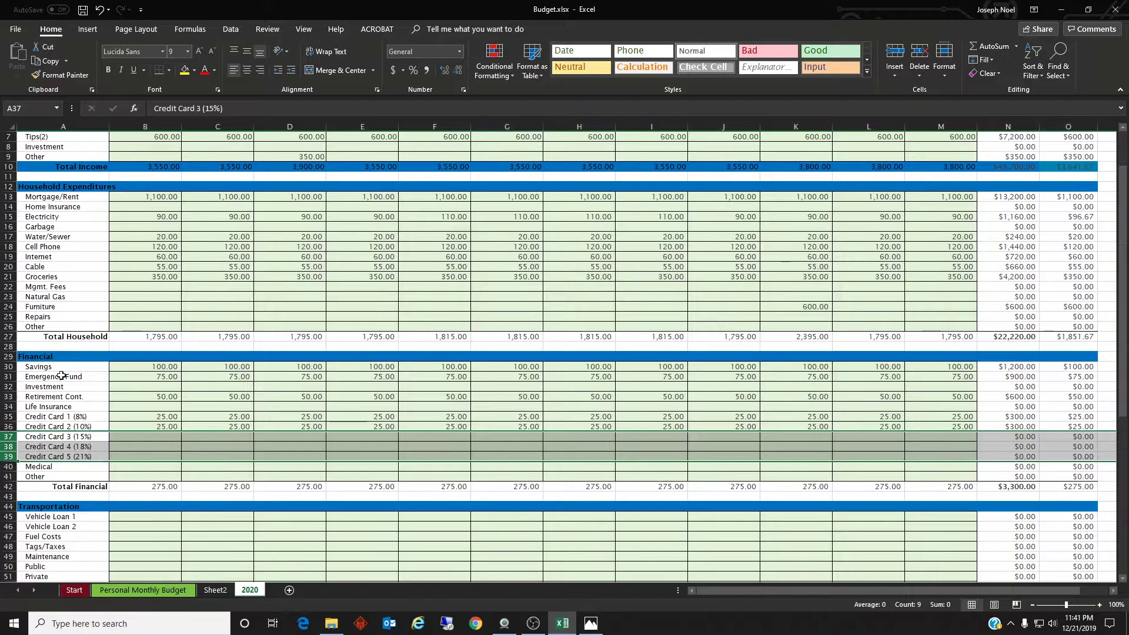
{"action": "left_click", "coordinate": [168, 437]}
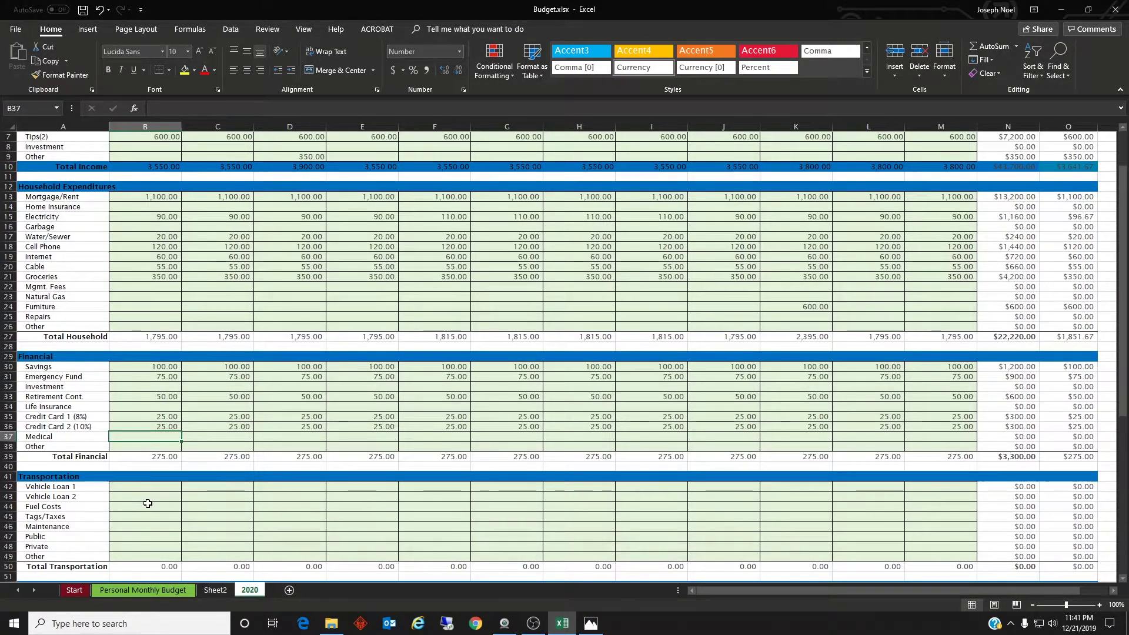
Step: Enter 275 for Vehicle Loan 1 in January in the Transportation section and fill it across through December
{"action": "scroll", "coordinate": [146, 504], "scroll_direction": "down", "scroll_amount": 4}
{"action": "left_click", "coordinate": [140, 367]}
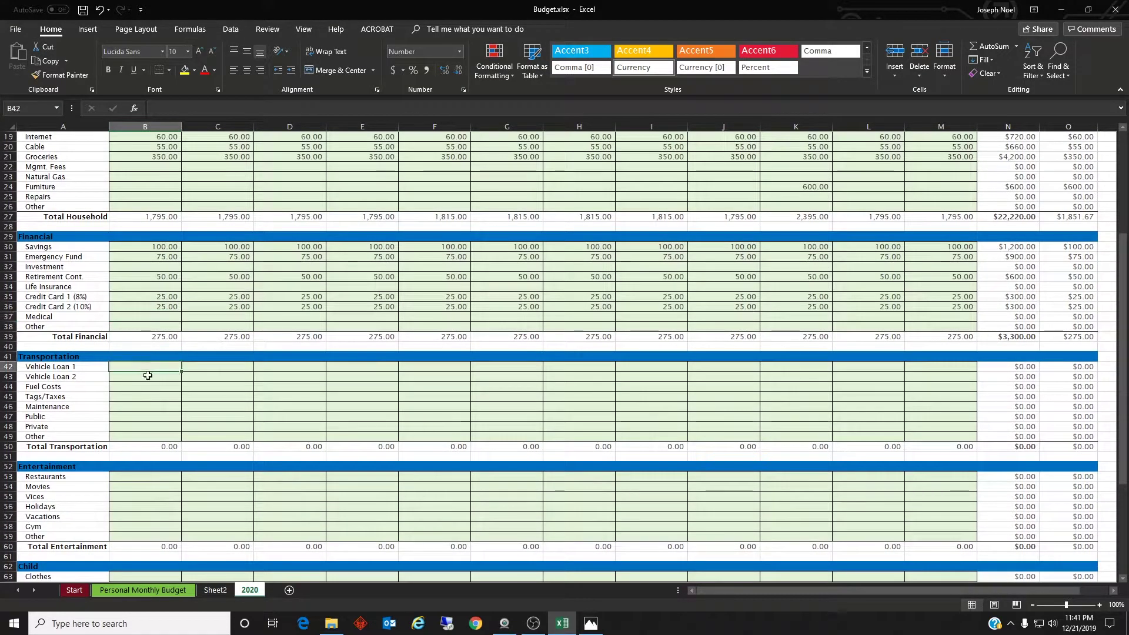
{"action": "type", "text": "275"}
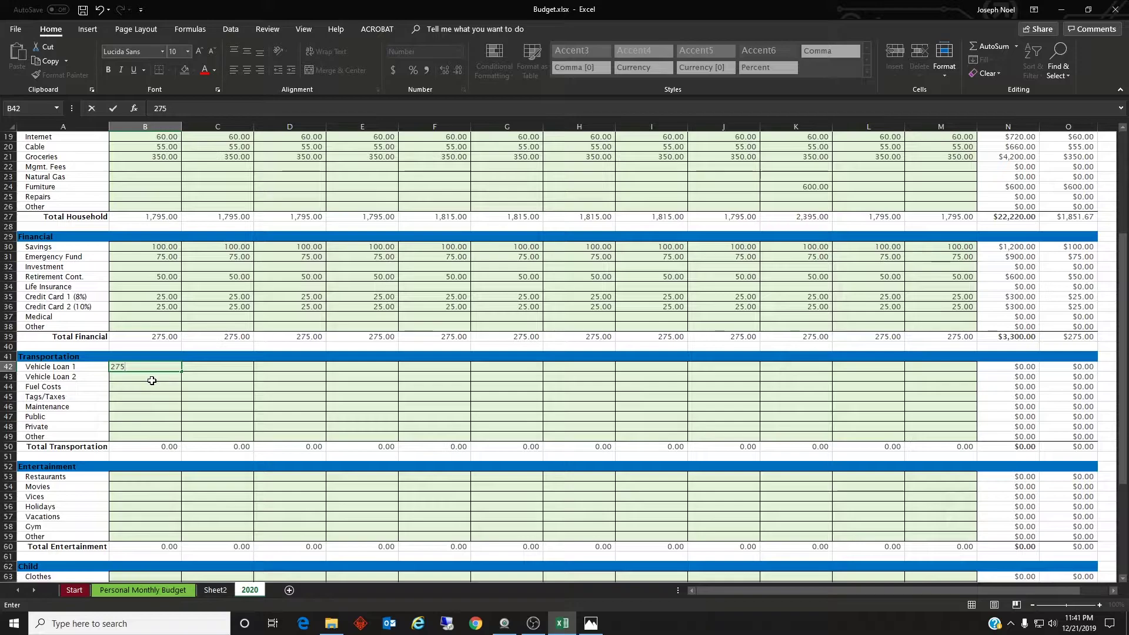
{"action": "key", "text": "ctrl+Return"}
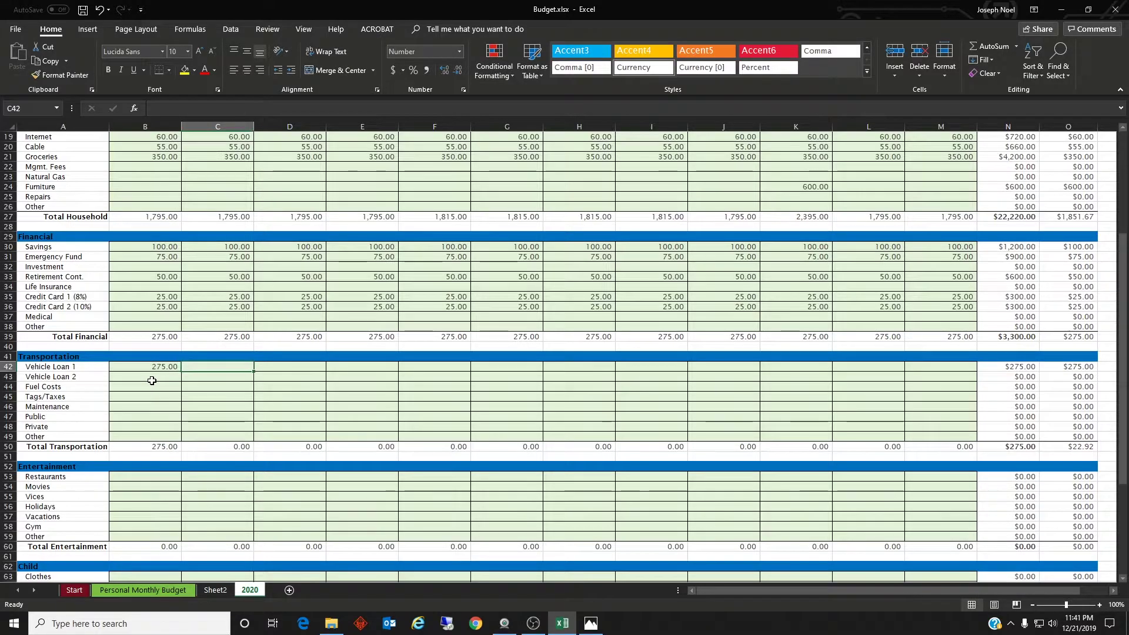
{"action": "left_click_drag", "start_coordinate": [181, 371], "coordinate": [959, 375]}
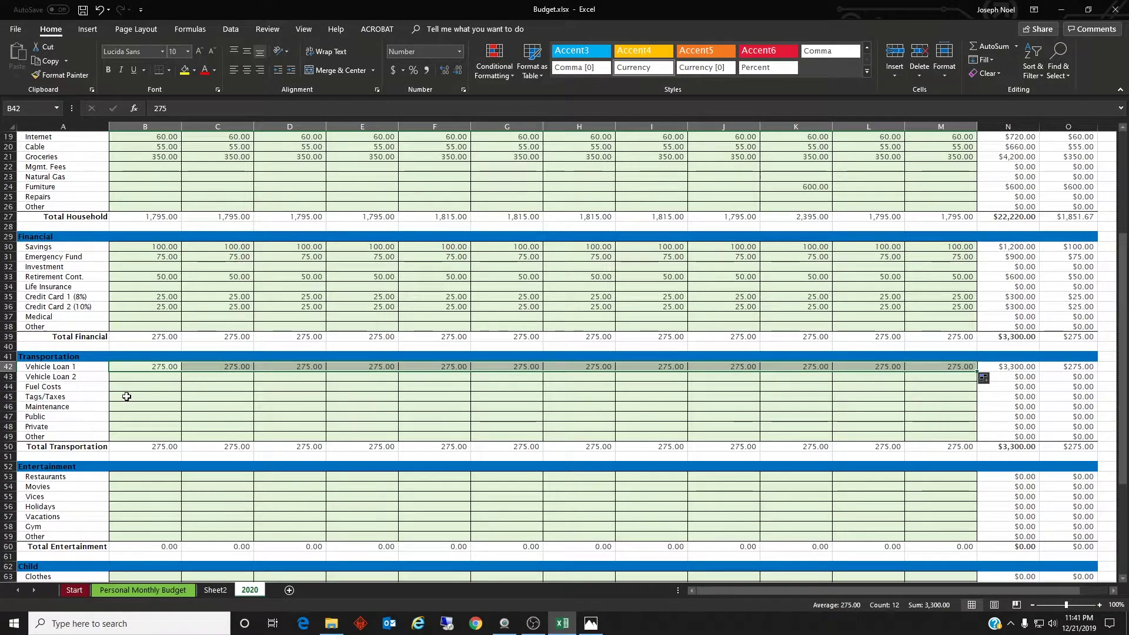
Step: Enter 80 for Fuel Costs in January and fill it across through December
{"action": "left_click", "coordinate": [128, 388]}
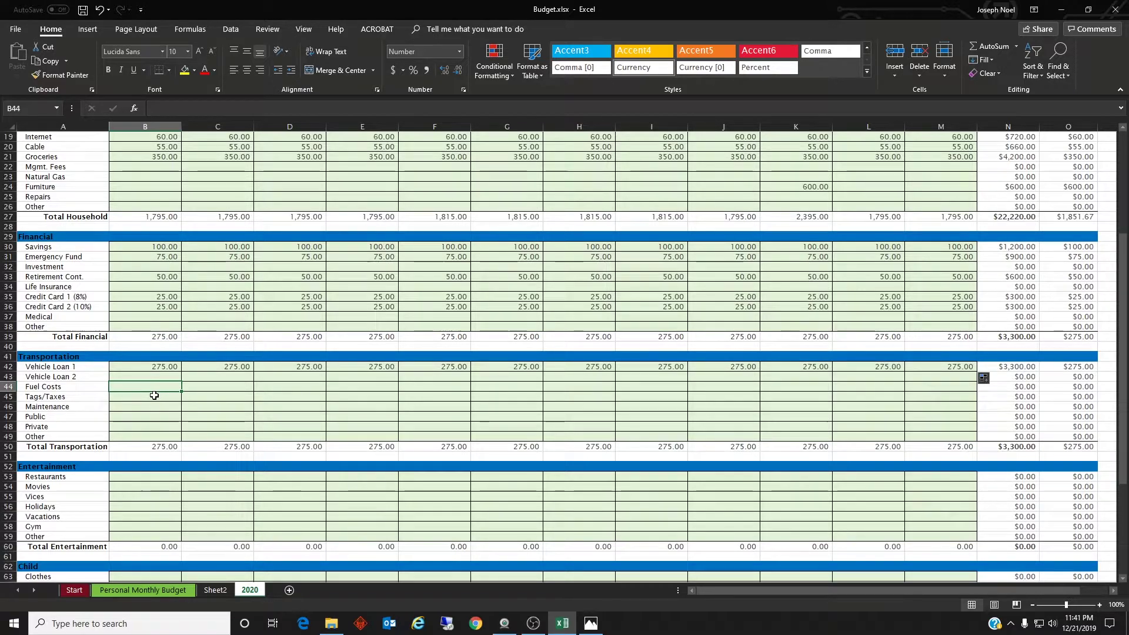
{"action": "type", "text": "80"}
{"action": "key", "text": "Tab"}
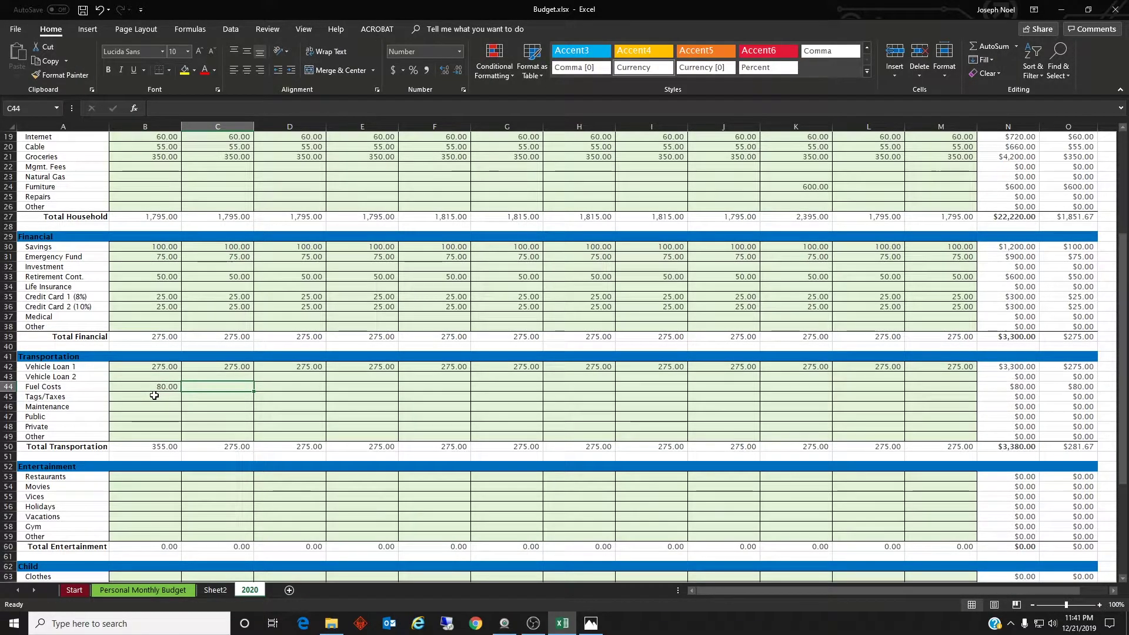
{"action": "left_click", "coordinate": [162, 387]}
{"action": "left_click_drag", "start_coordinate": [181, 393], "coordinate": [944, 386]}
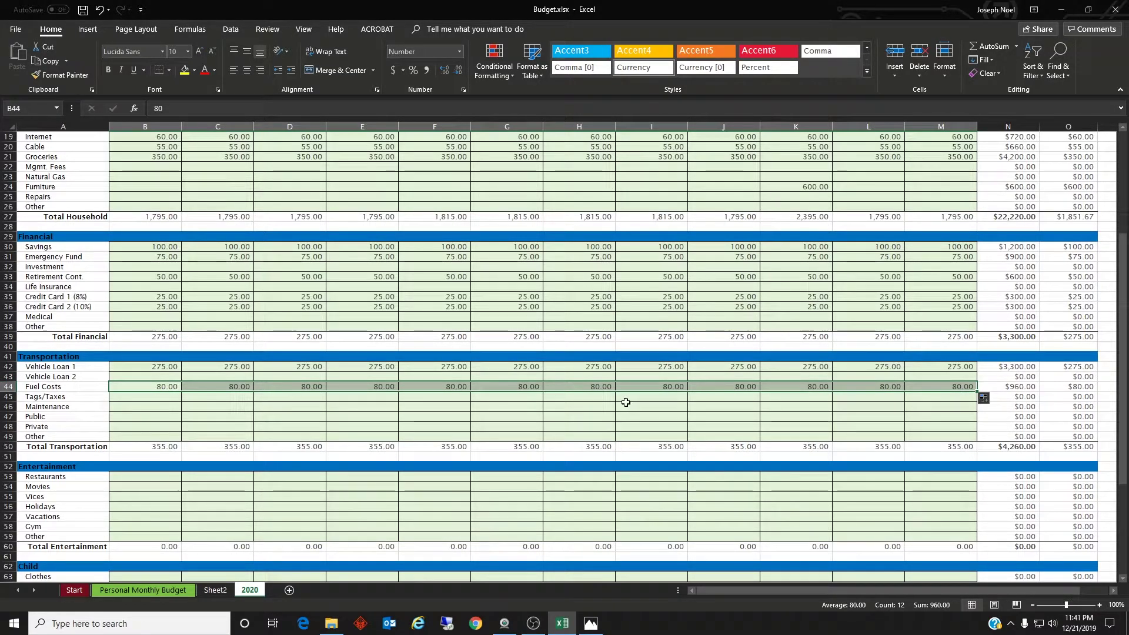
Step: Enter a one-time Tags/Taxes expense of 96 in July
{"action": "left_click", "coordinate": [570, 401]}
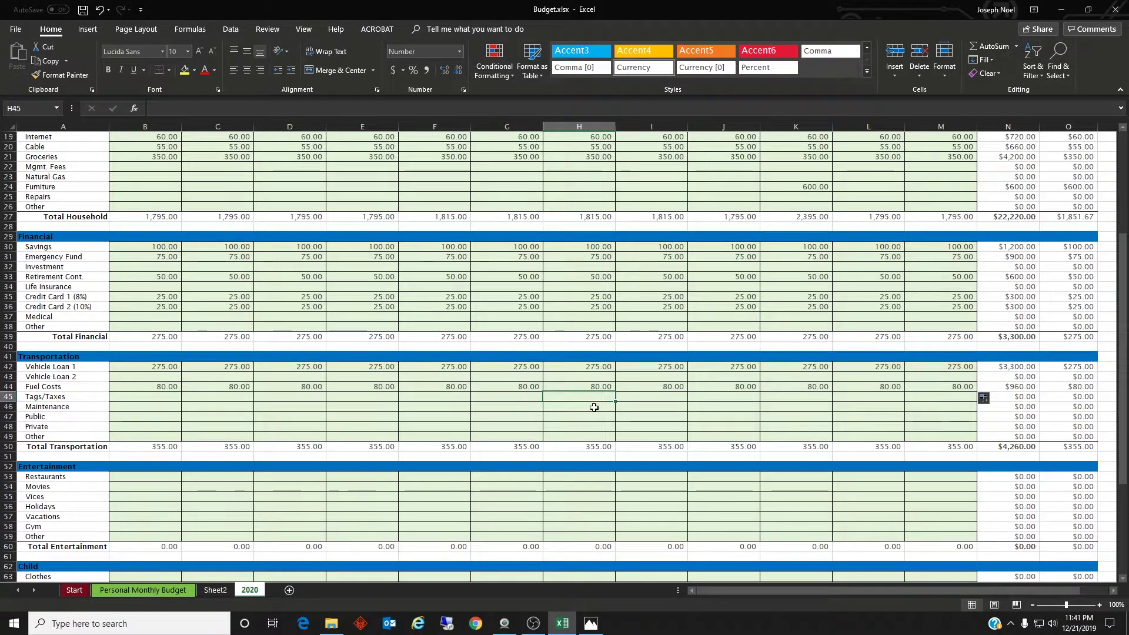
{"action": "scroll", "coordinate": [597, 411], "scroll_direction": "up", "scroll_amount": 5}
{"action": "scroll", "coordinate": [601, 421], "scroll_direction": "up", "scroll_amount": 1}
{"action": "scroll", "coordinate": [597, 423], "scroll_direction": "down", "scroll_amount": 7}
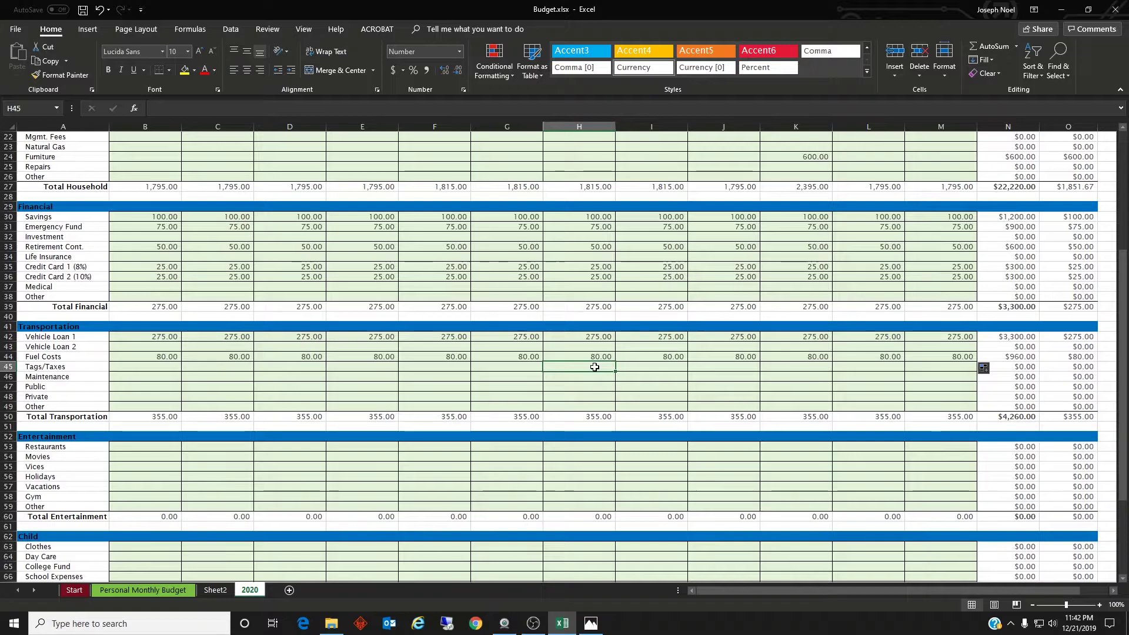
{"action": "type", "text": "96"}
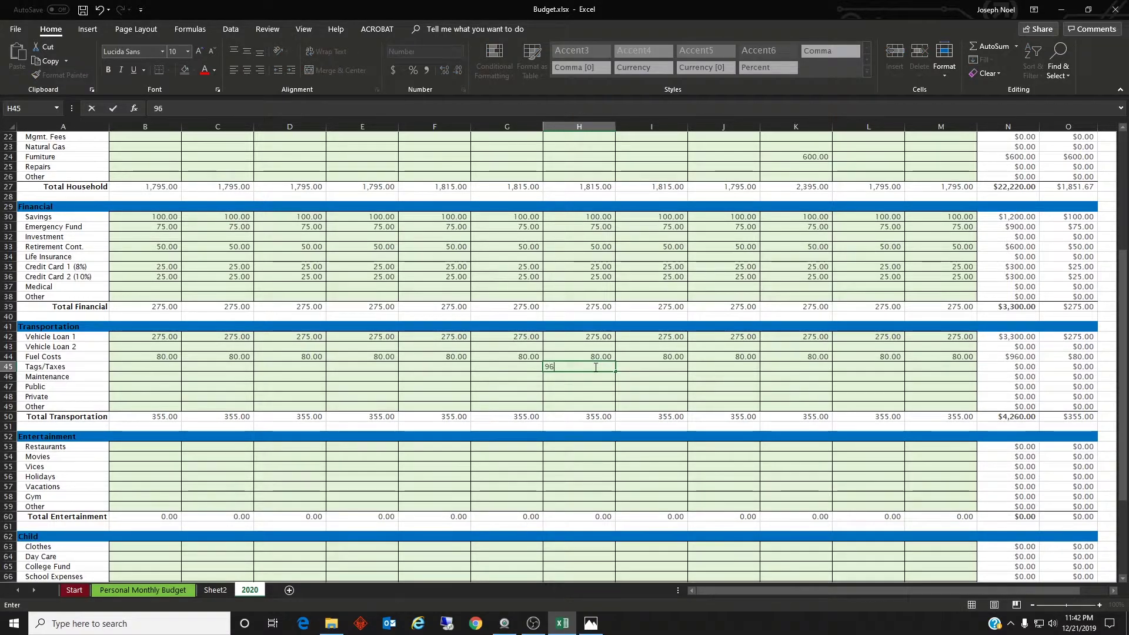
{"action": "key", "text": "Return"}
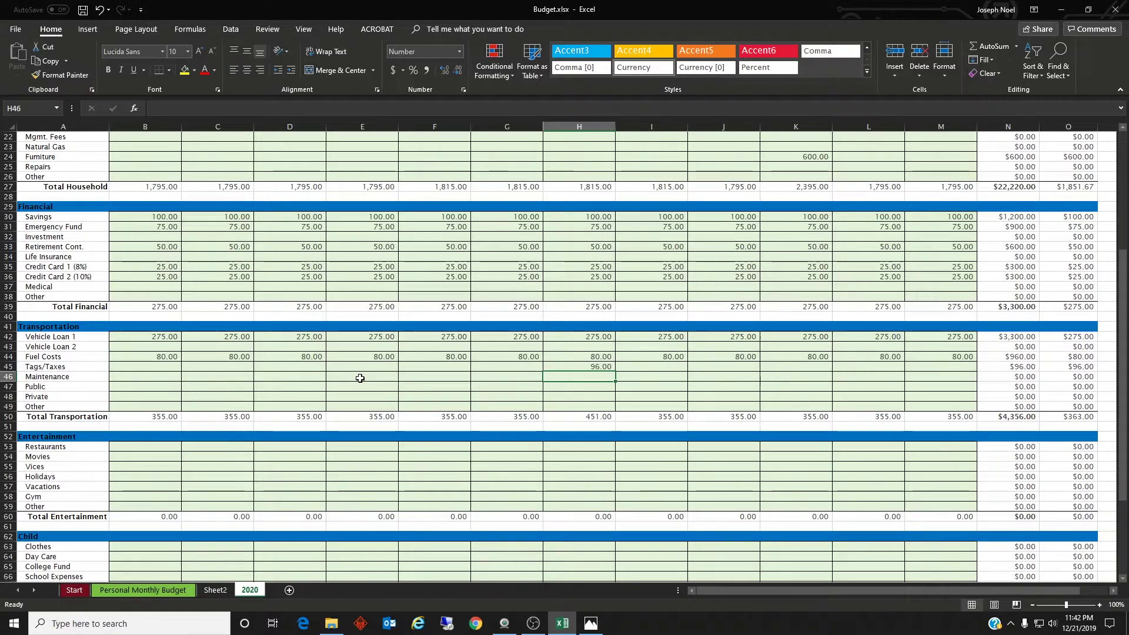
Step: Enter a quarterly vehicle Maintenance cost of 30 in March, June, September and December
{"action": "left_click", "coordinate": [315, 376]}
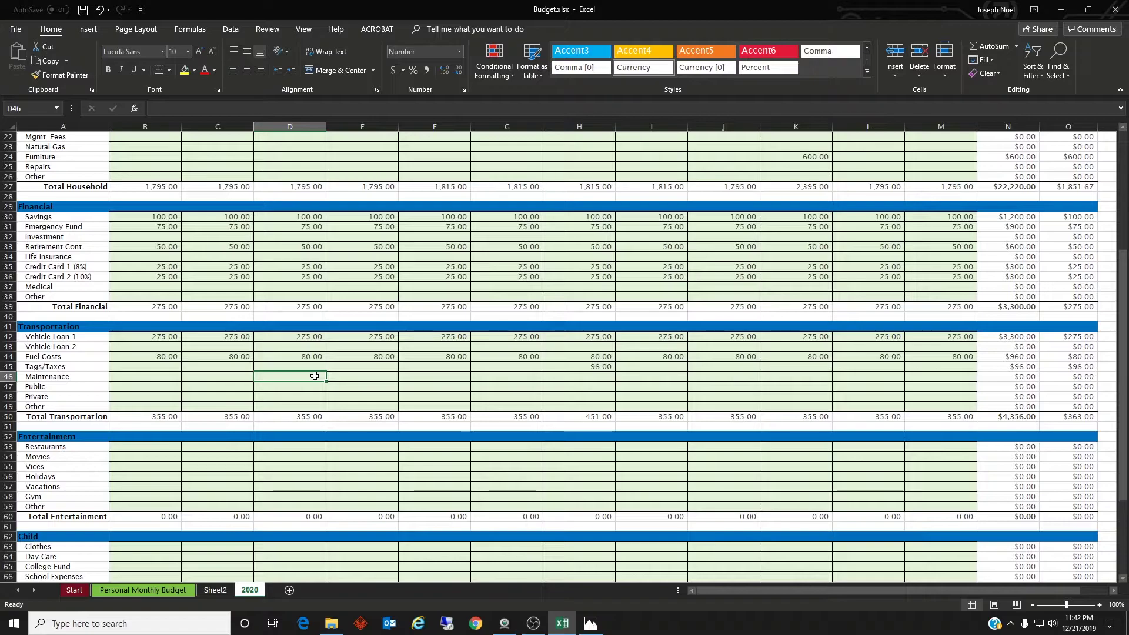
{"action": "type", "text": "30"}
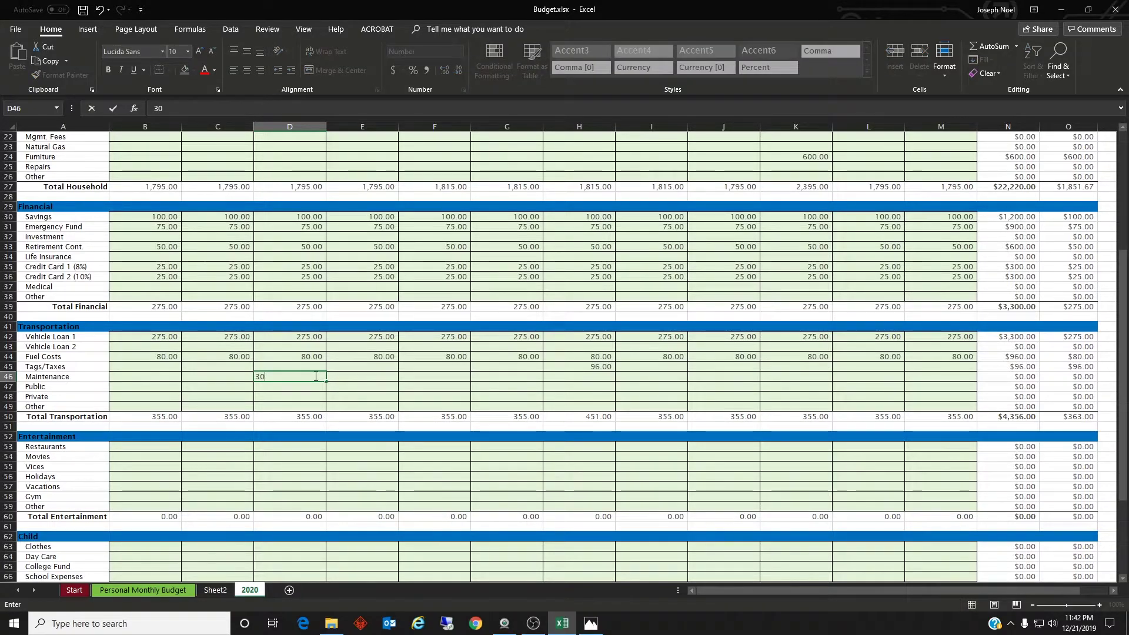
{"action": "key", "text": "Tab"}
{"action": "key", "text": "Tab"}
{"action": "key", "text": "Tab"}
{"action": "type", "text": "30"}
{"action": "key", "text": "Tab"}
{"action": "key", "text": "Tab"}
{"action": "key", "text": "Tab"}
{"action": "type", "text": "30"}
{"action": "key", "text": "Tab"}
{"action": "key", "text": "Tab"}
{"action": "key", "text": "Tab"}
{"action": "type", "text": "30"}
{"action": "key", "text": "Return"}
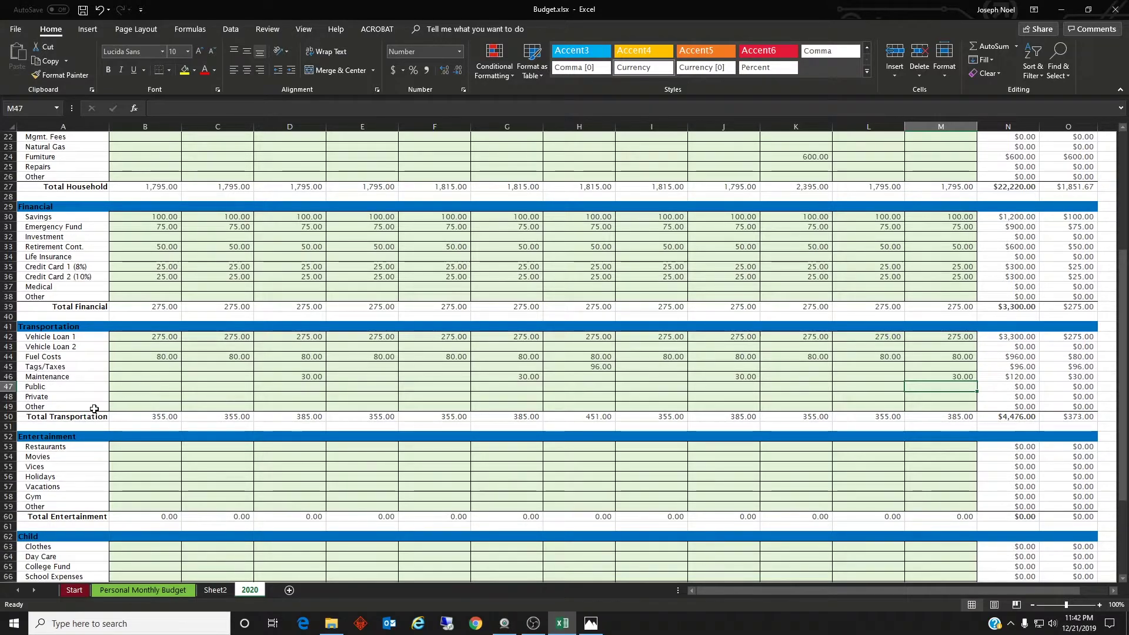
Step: Enter 150 for Restaurants in January in the Entertainment section and fill it across through December
{"action": "scroll", "coordinate": [127, 393], "scroll_direction": "down", "scroll_amount": 1}
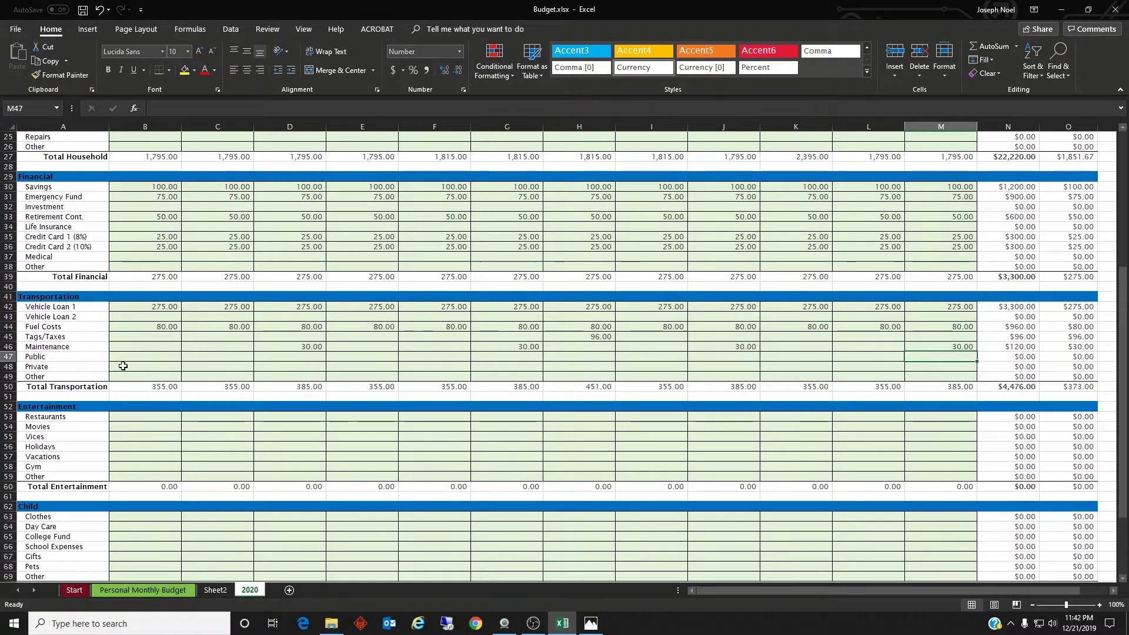
{"action": "scroll", "coordinate": [172, 402], "scroll_direction": "down", "scroll_amount": 3}
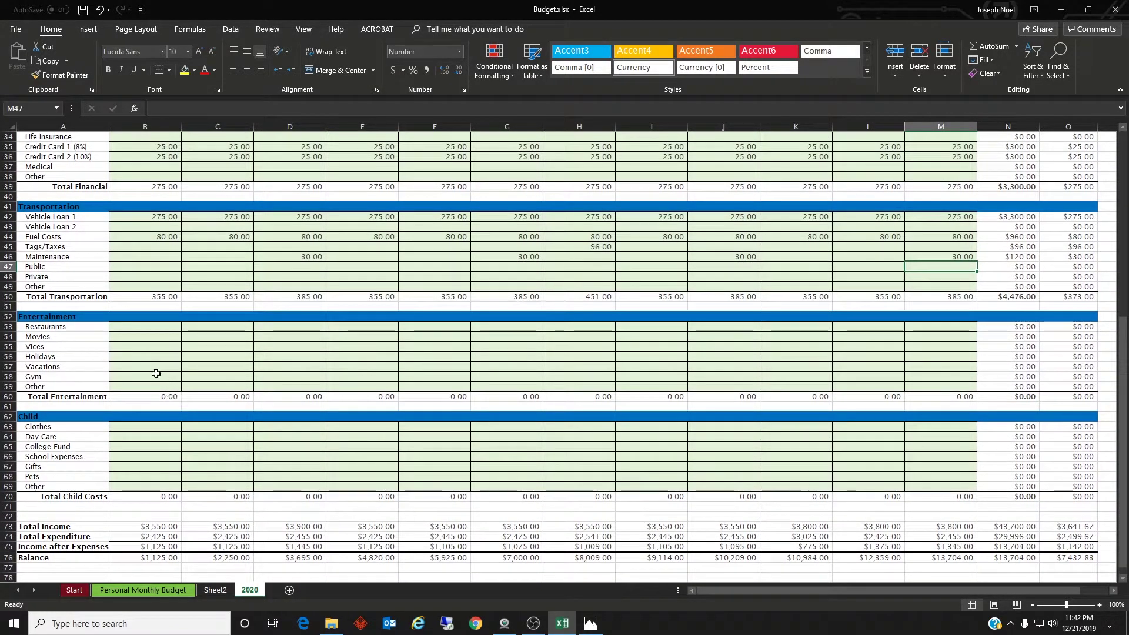
{"action": "left_click", "coordinate": [168, 328]}
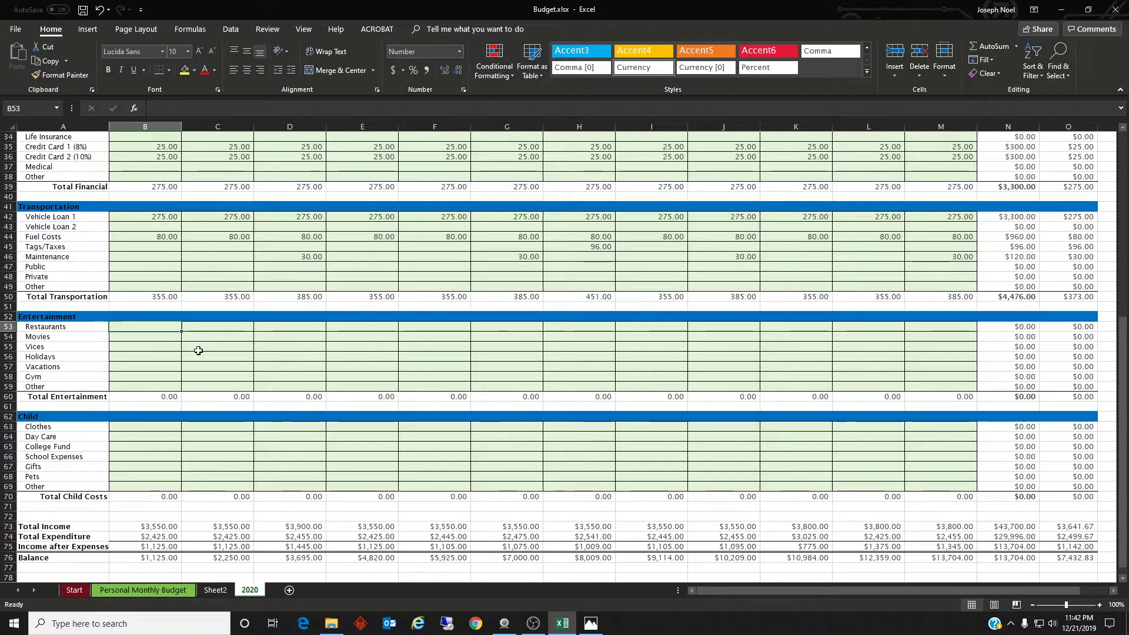
{"action": "type", "text": "150"}
{"action": "key", "text": "Tab"}
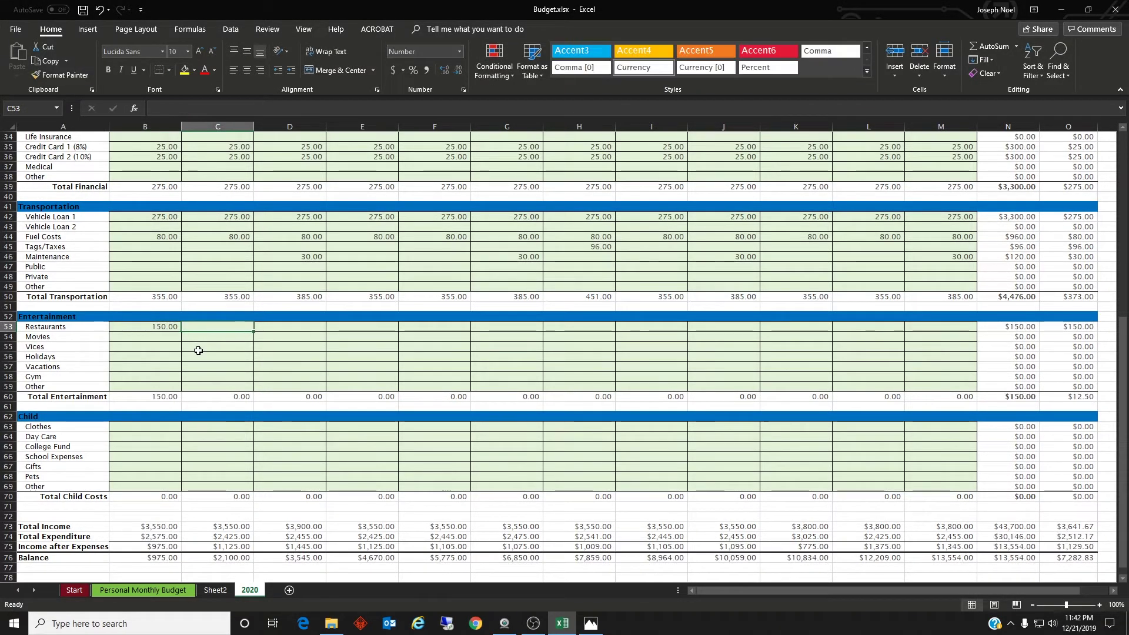
{"action": "mouse_move", "coordinate": [184, 328]}
{"action": "left_mouse_down"}
{"action": "mouse_move", "coordinate": [812, 370]}
{"action": "mouse_move", "coordinate": [785, 372]}
{"action": "left_mouse_up"}
{"action": "left_click", "coordinate": [494, 345]}
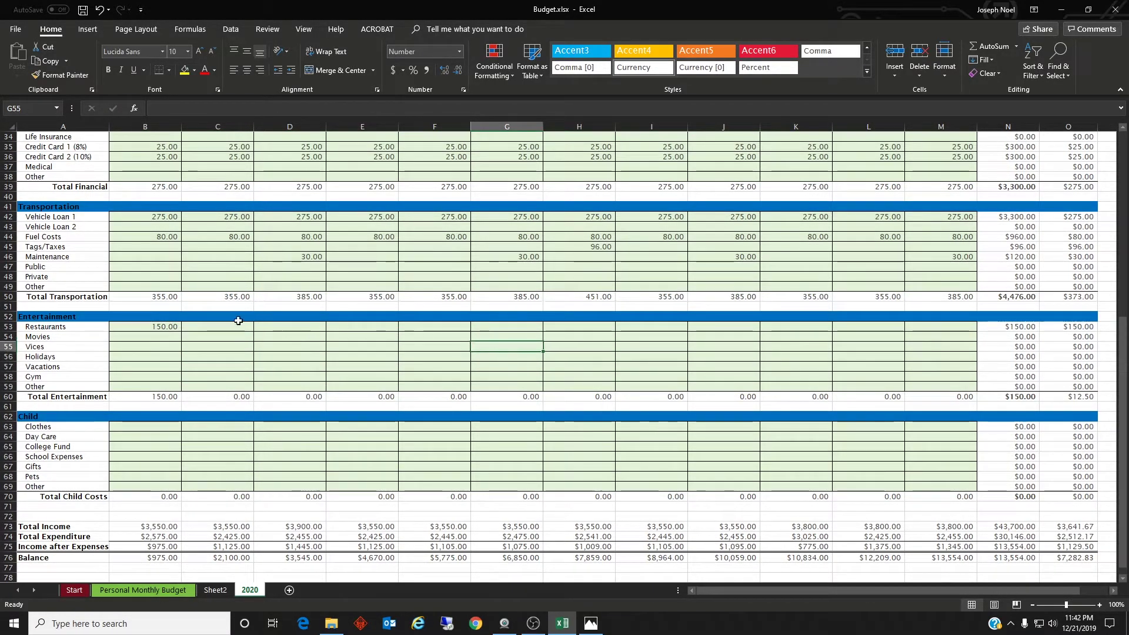
{"action": "left_click", "coordinate": [175, 327]}
{"action": "left_click_drag", "start_coordinate": [178, 333], "coordinate": [955, 341]}
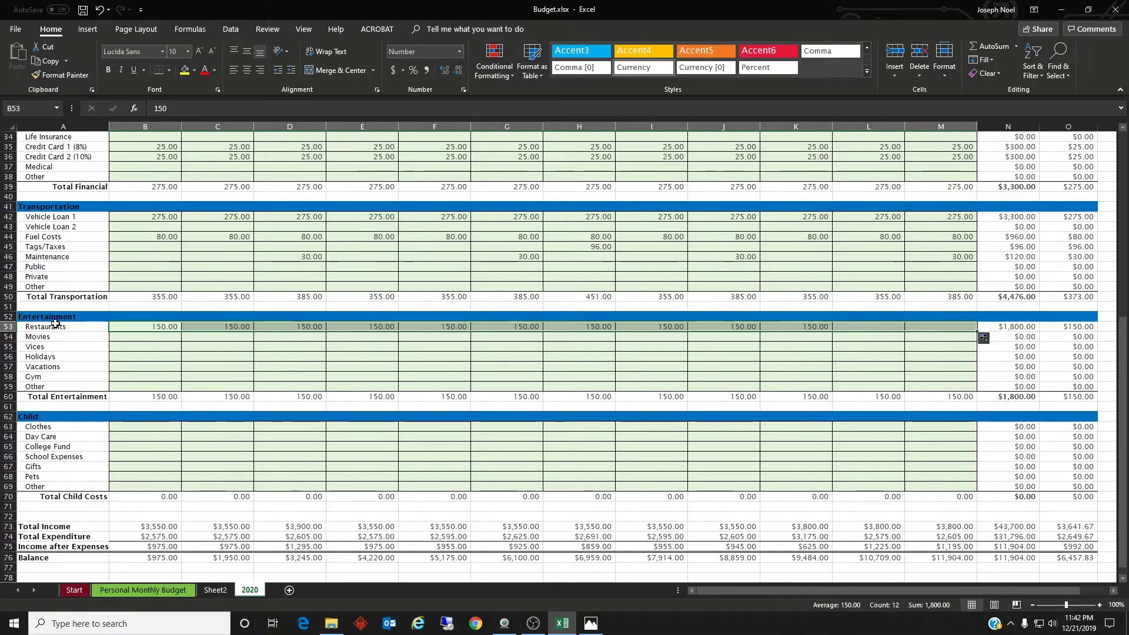
Step: Enter 30 for Movies in January and fill it across through December
{"action": "left_click", "coordinate": [175, 338]}
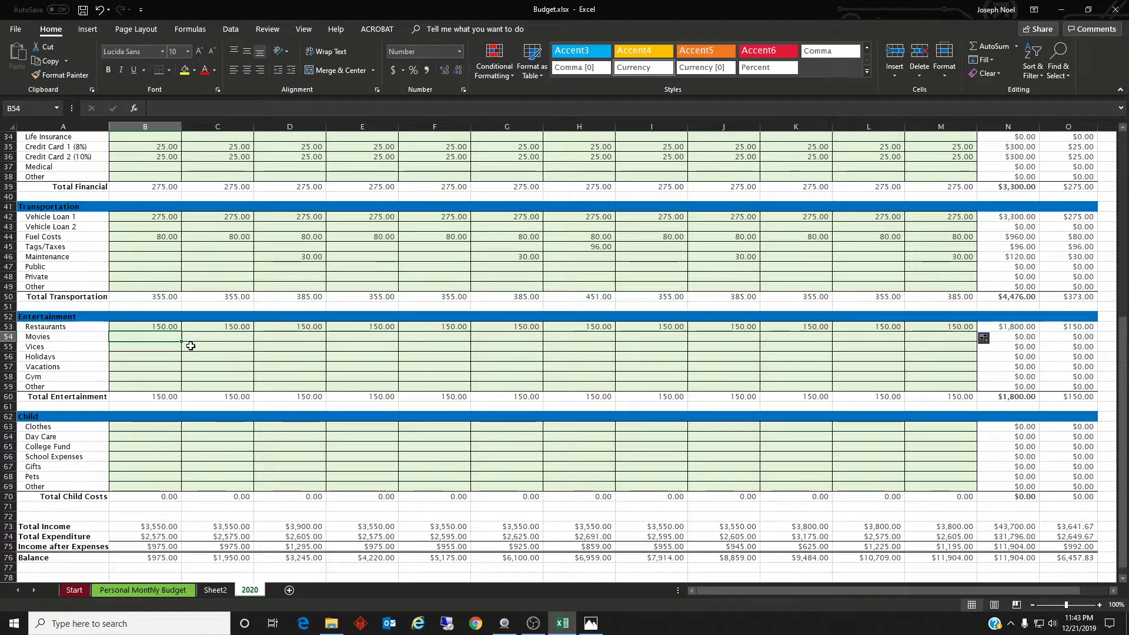
{"action": "type", "text": "30"}
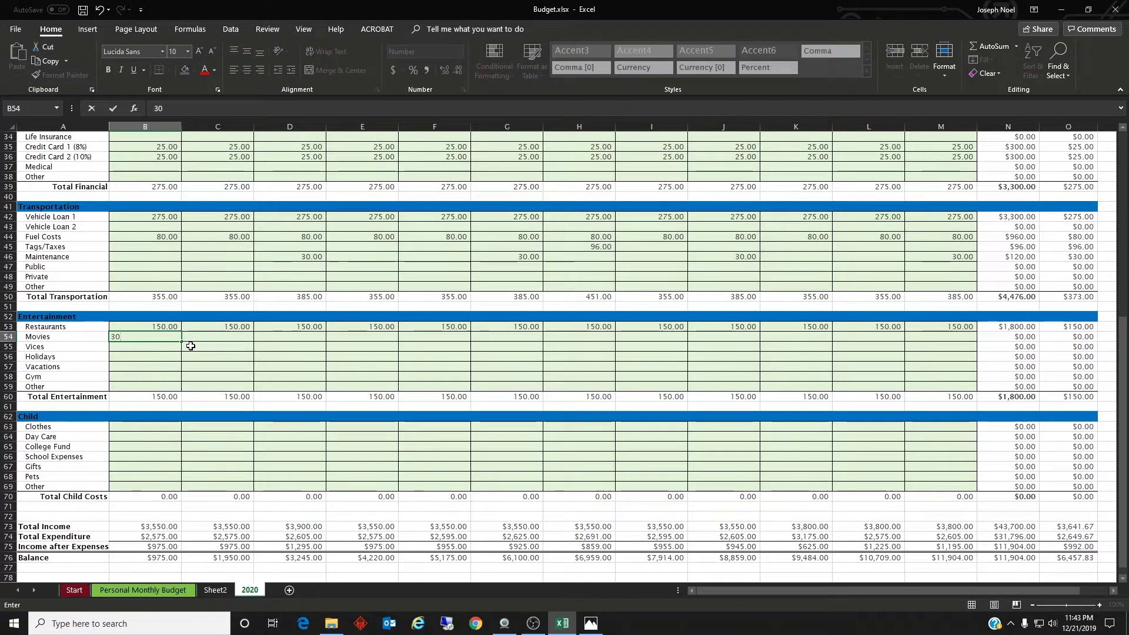
{"action": "key", "text": "Tab"}
{"action": "left_click", "coordinate": [166, 336]}
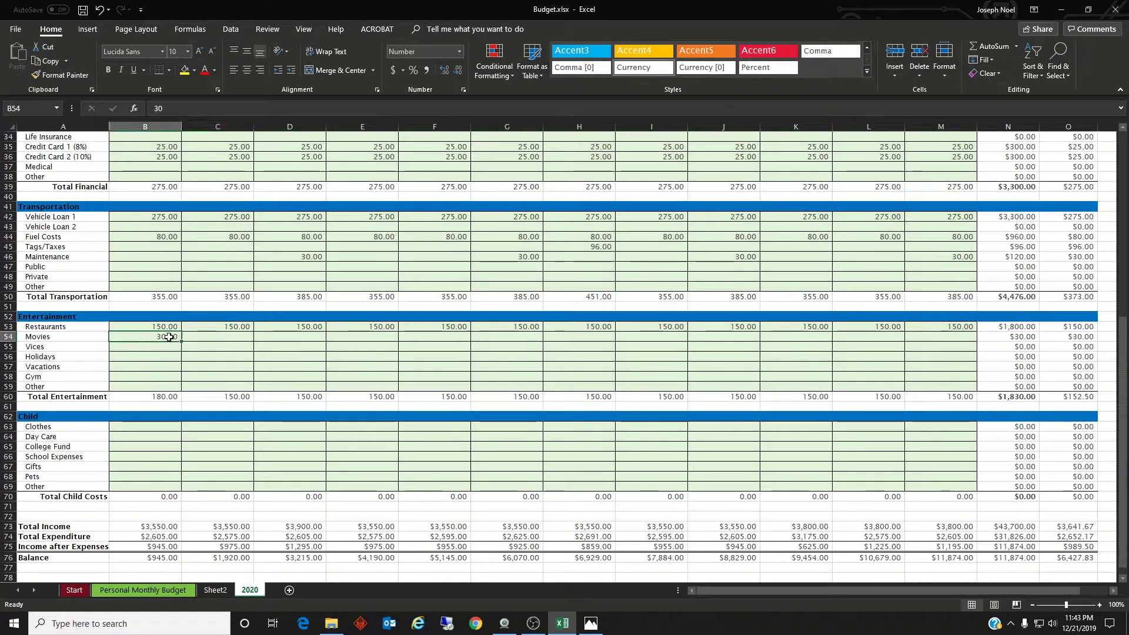
{"action": "left_click_drag", "start_coordinate": [181, 341], "coordinate": [941, 354]}
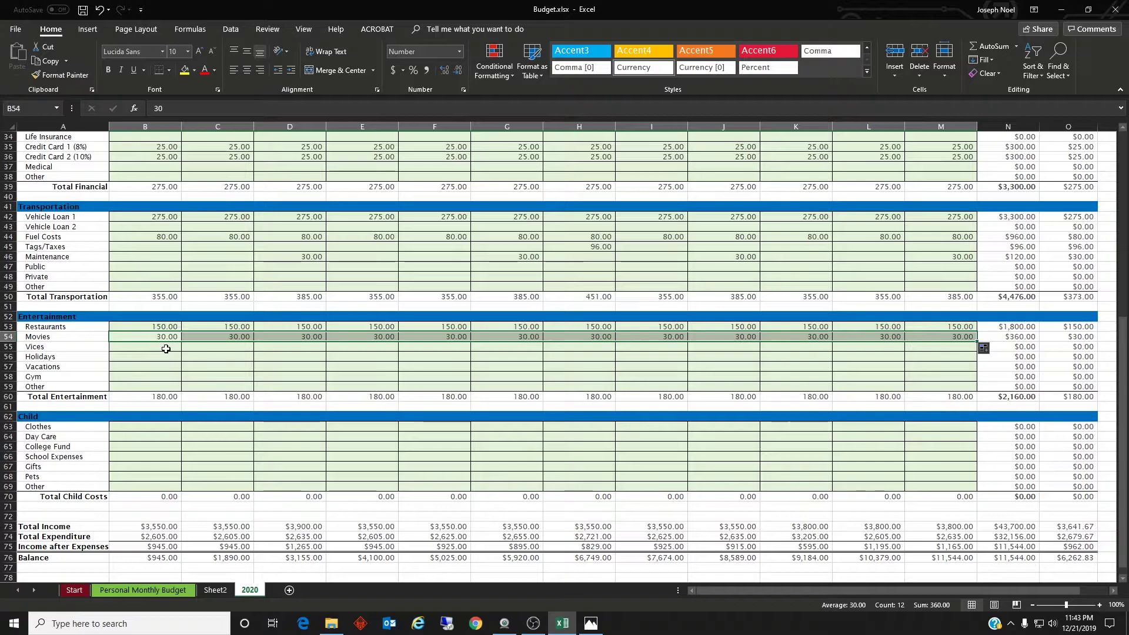
Step: Enter a one-time Holidays expense of 250 in December in the Entertainment section
{"action": "left_click", "coordinate": [166, 349]}
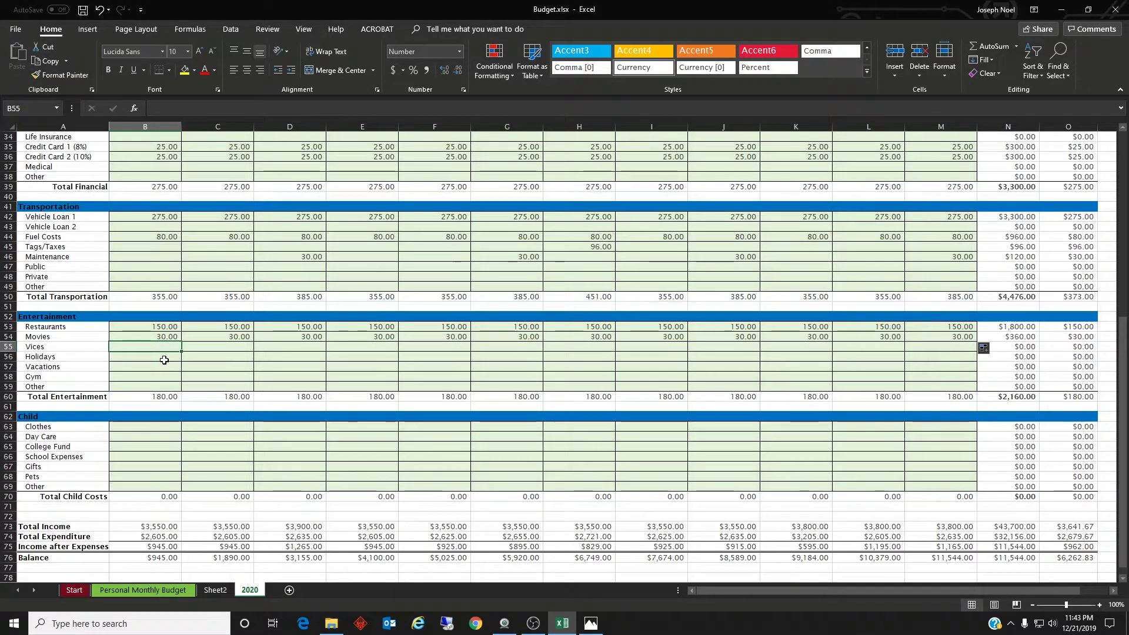
{"action": "left_click", "coordinate": [164, 360]}
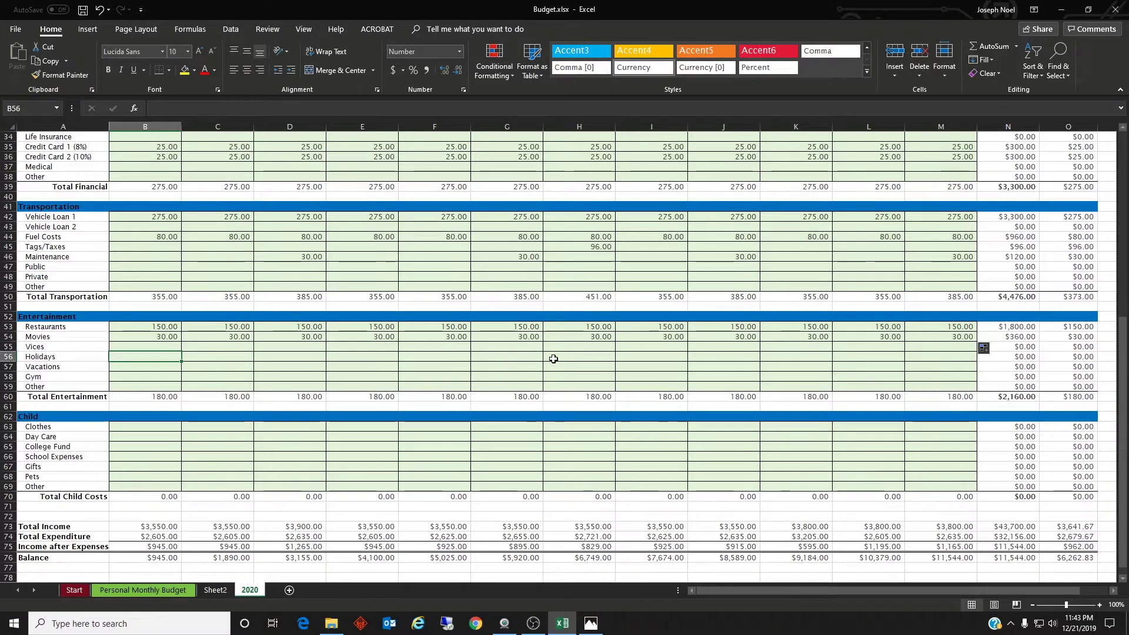
{"action": "left_click", "coordinate": [940, 363]}
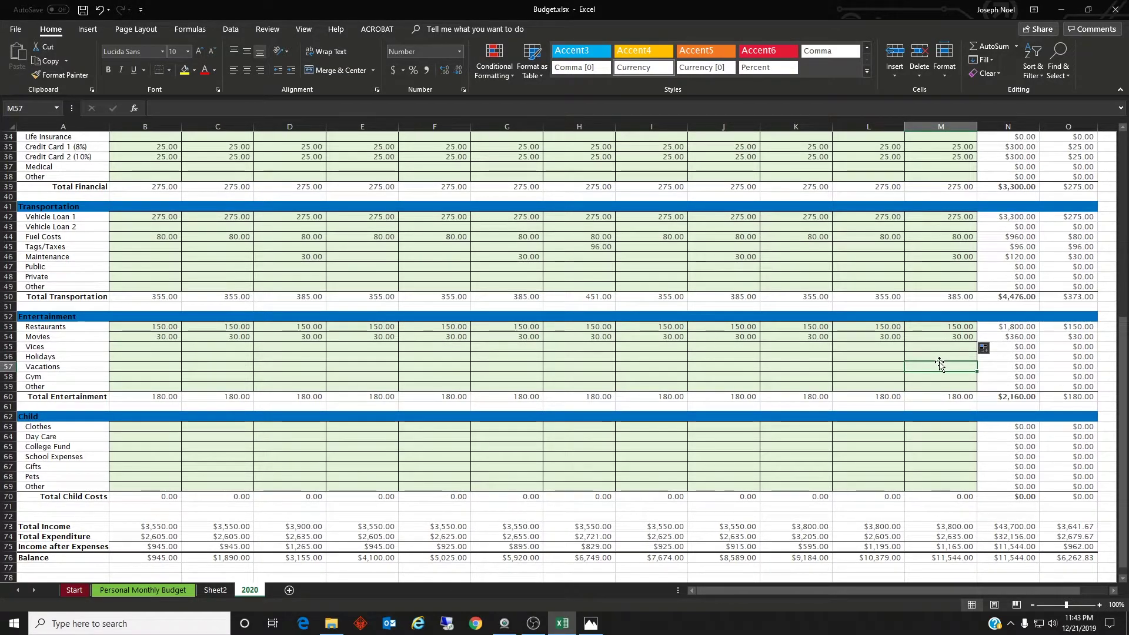
{"action": "left_click", "coordinate": [942, 356]}
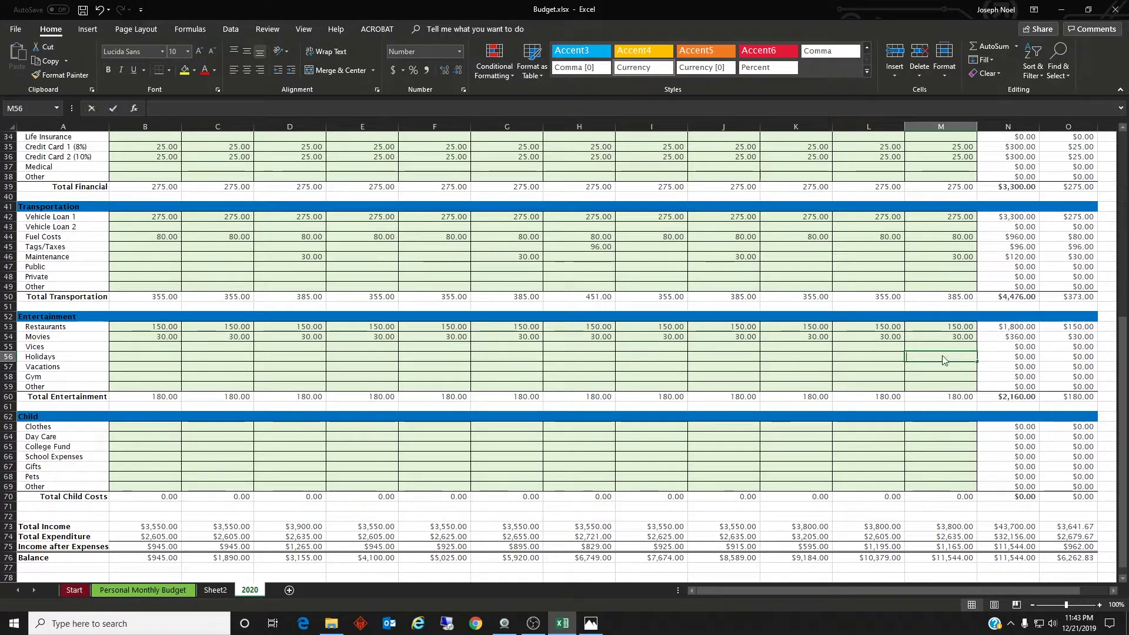
{"action": "type", "text": "250"}
{"action": "key", "text": "Return"}
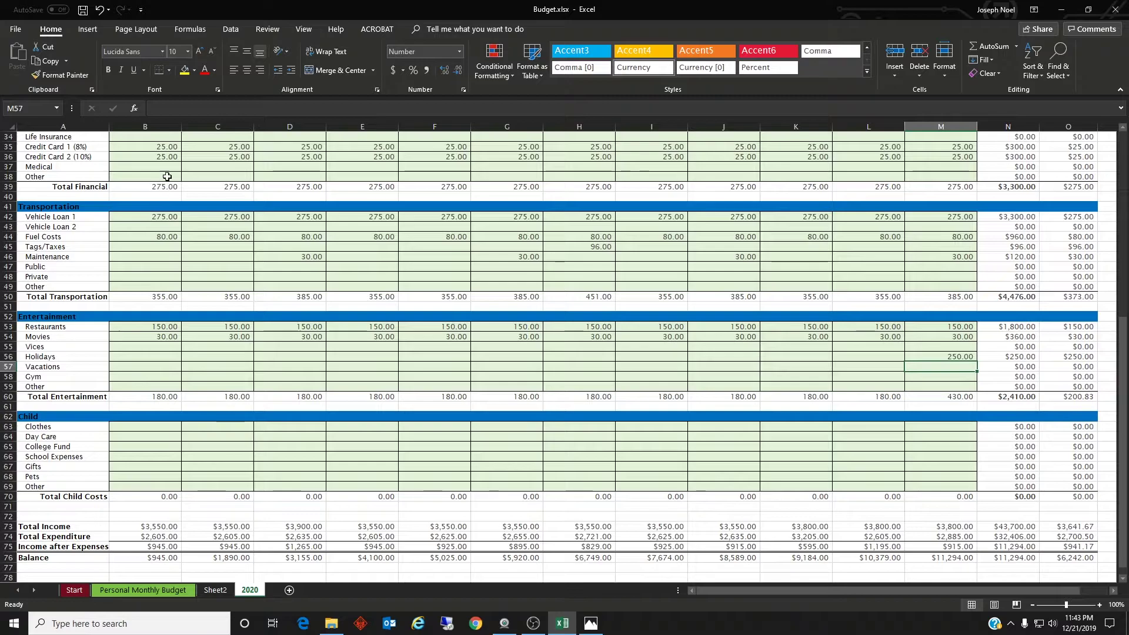
Step: Enter 40 for Gym in January and fill it across through December
{"action": "scroll", "coordinate": [189, 229], "scroll_direction": "up", "scroll_amount": 2}
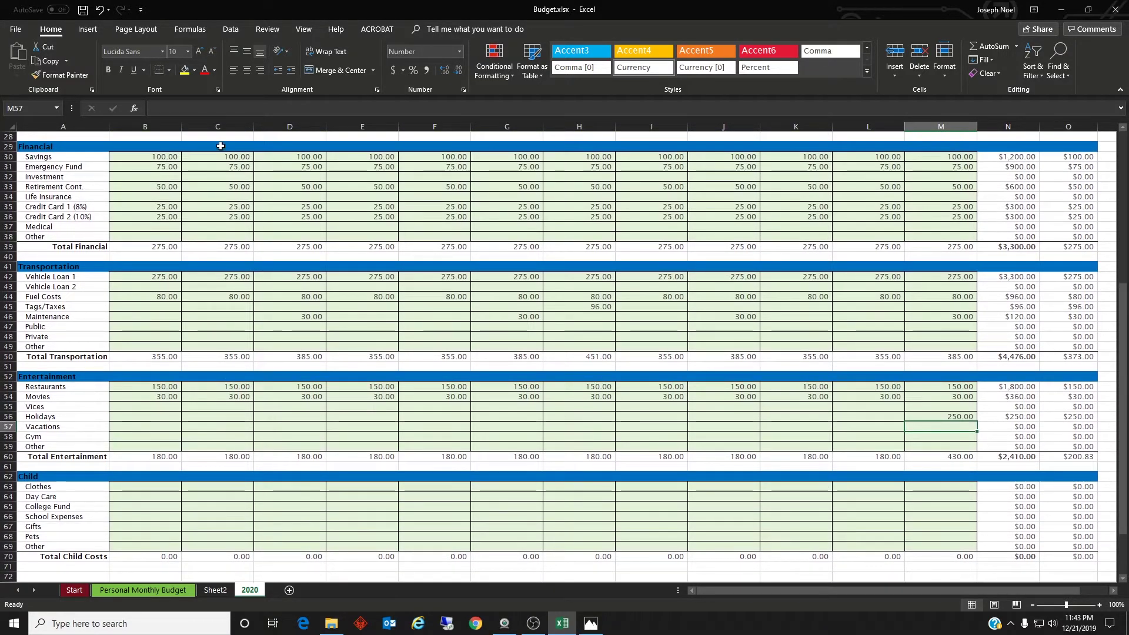
{"action": "scroll", "coordinate": [490, 390], "scroll_direction": "down", "scroll_amount": 2}
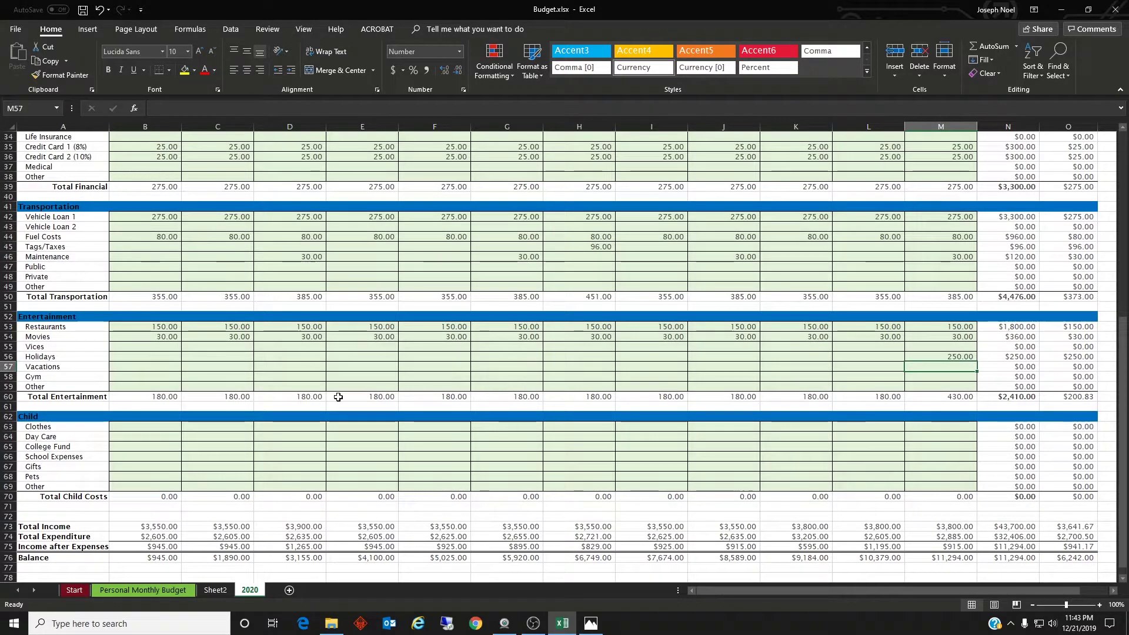
{"action": "left_click", "coordinate": [167, 377]}
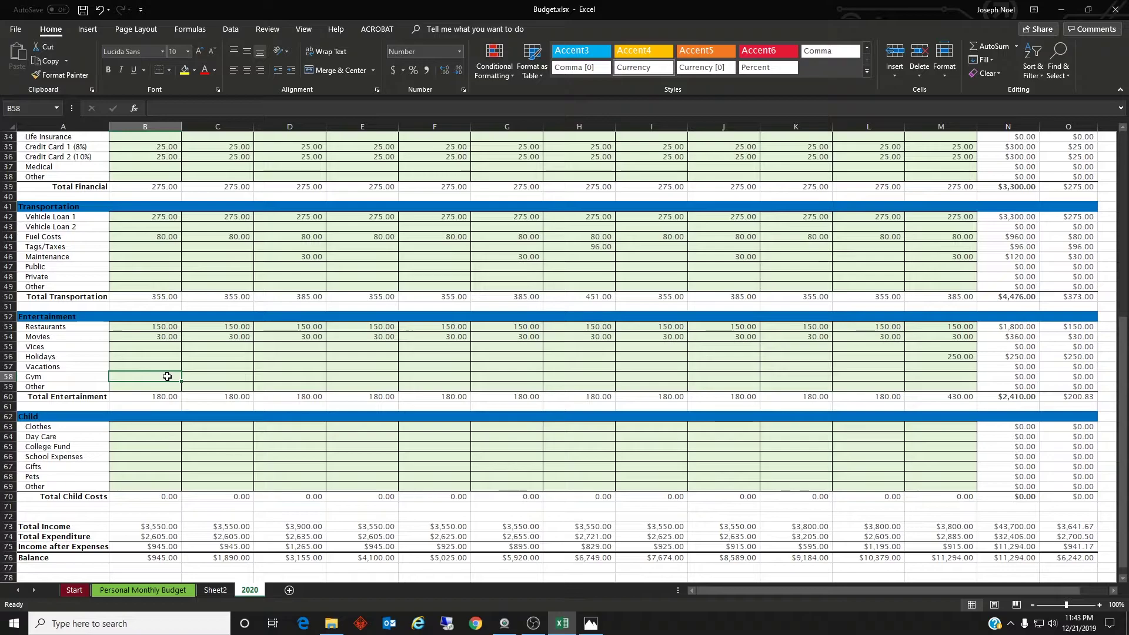
{"action": "type", "text": "40"}
{"action": "key", "text": "ctrl+Return"}
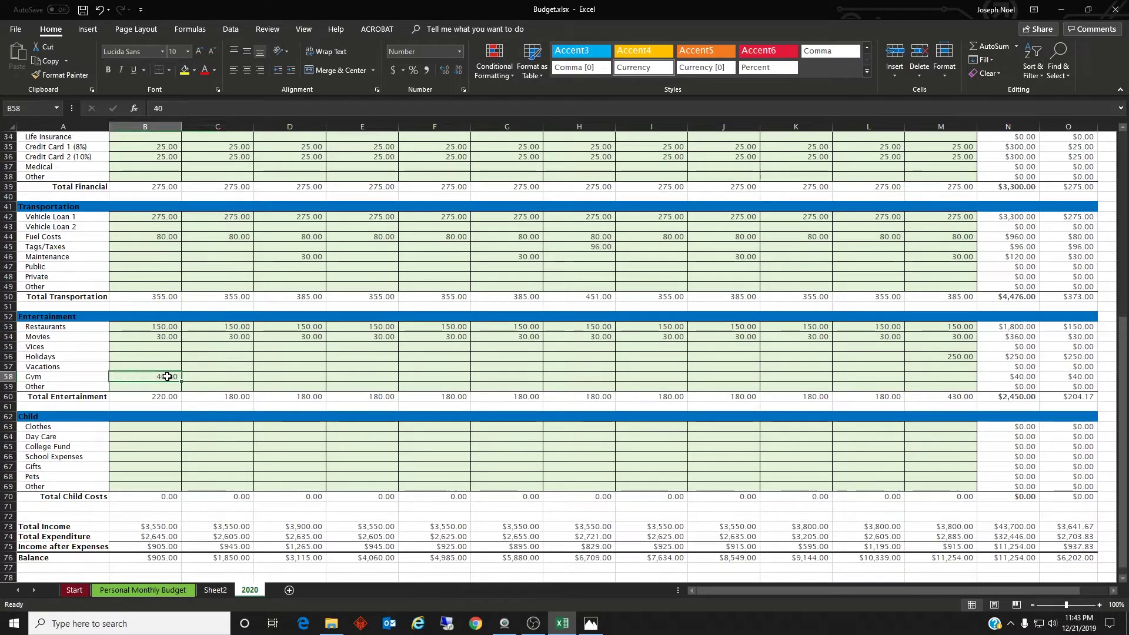
{"action": "left_click_drag", "start_coordinate": [183, 381], "coordinate": [964, 383]}
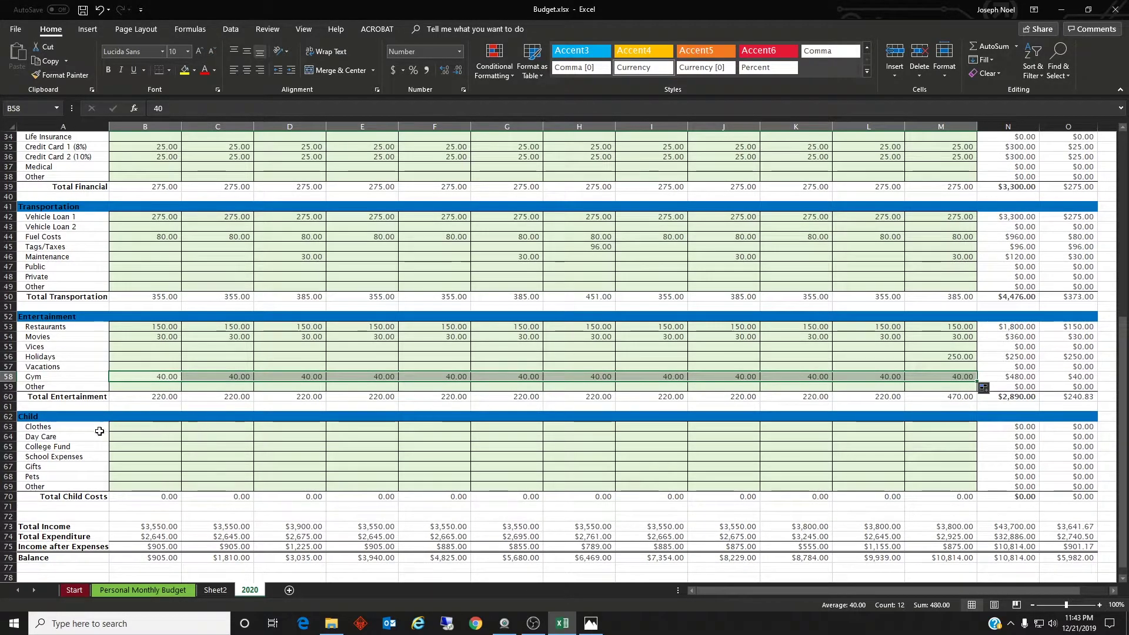
Step: Enter 80 for Clothes in January in the Child section
{"action": "scroll", "coordinate": [97, 431], "scroll_direction": "down", "scroll_amount": 1}
{"action": "left_click", "coordinate": [147, 398]}
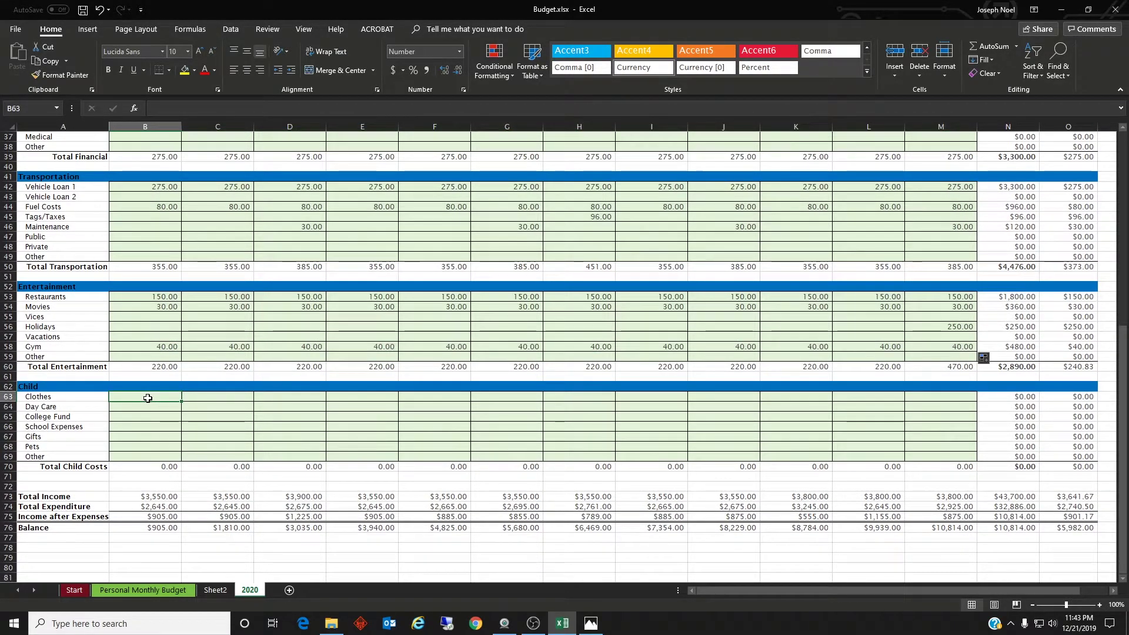
{"action": "type", "text": "80"}
{"action": "key", "text": "Tab"}
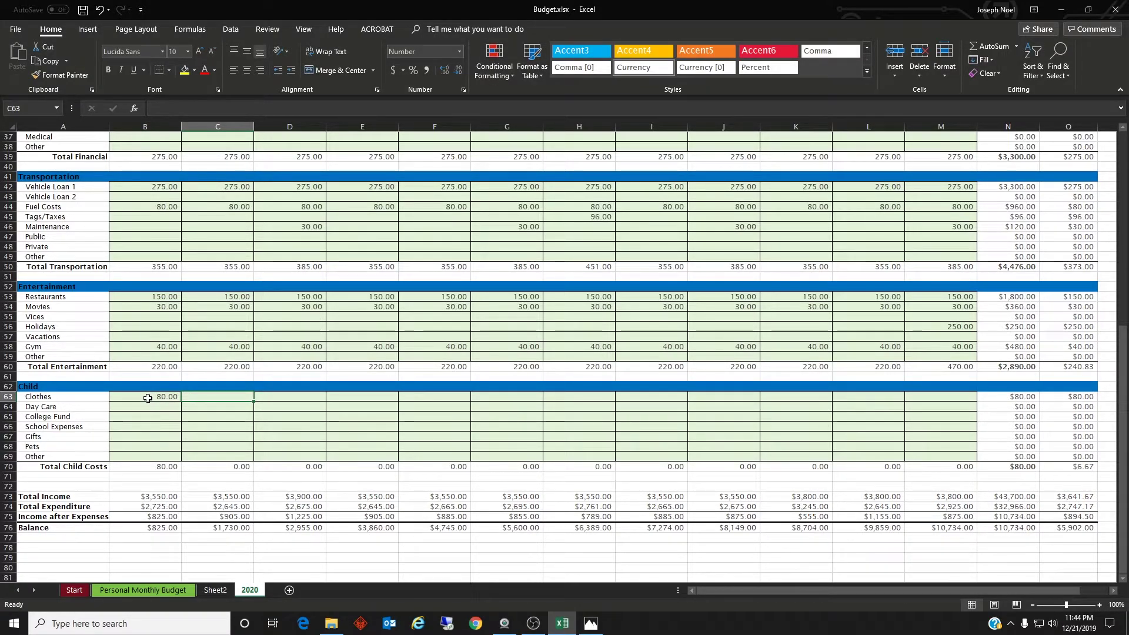
Step: Set the January Clothes amount in the Child section to 60 and fill it across through December
{"action": "left_click", "coordinate": [147, 398]}
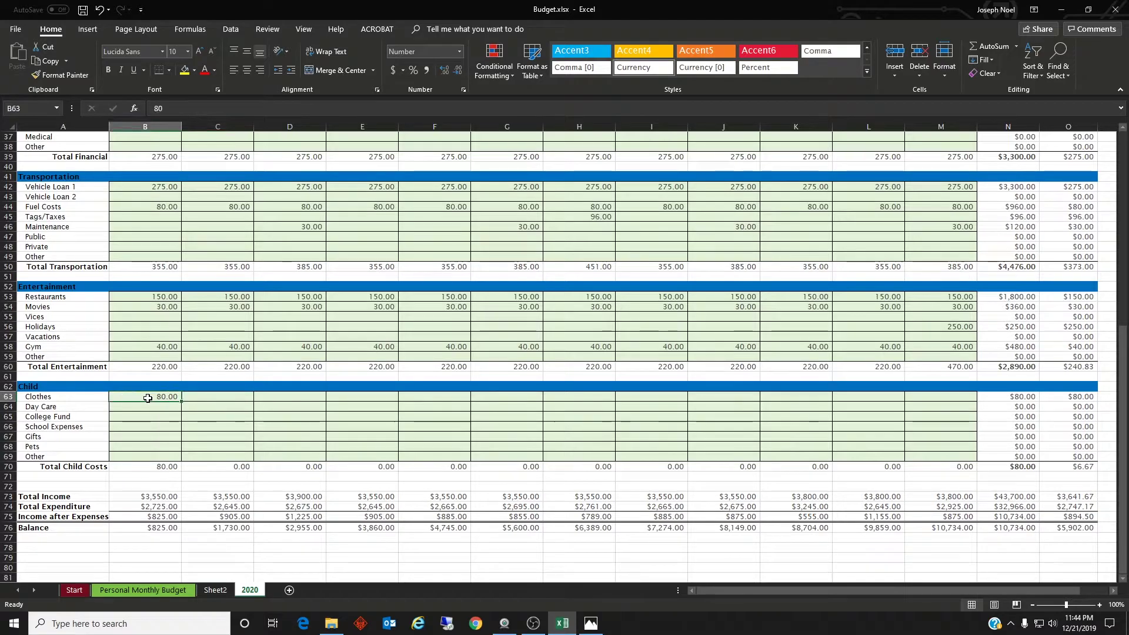
{"action": "type", "text": "60"}
{"action": "key", "text": "Tab"}
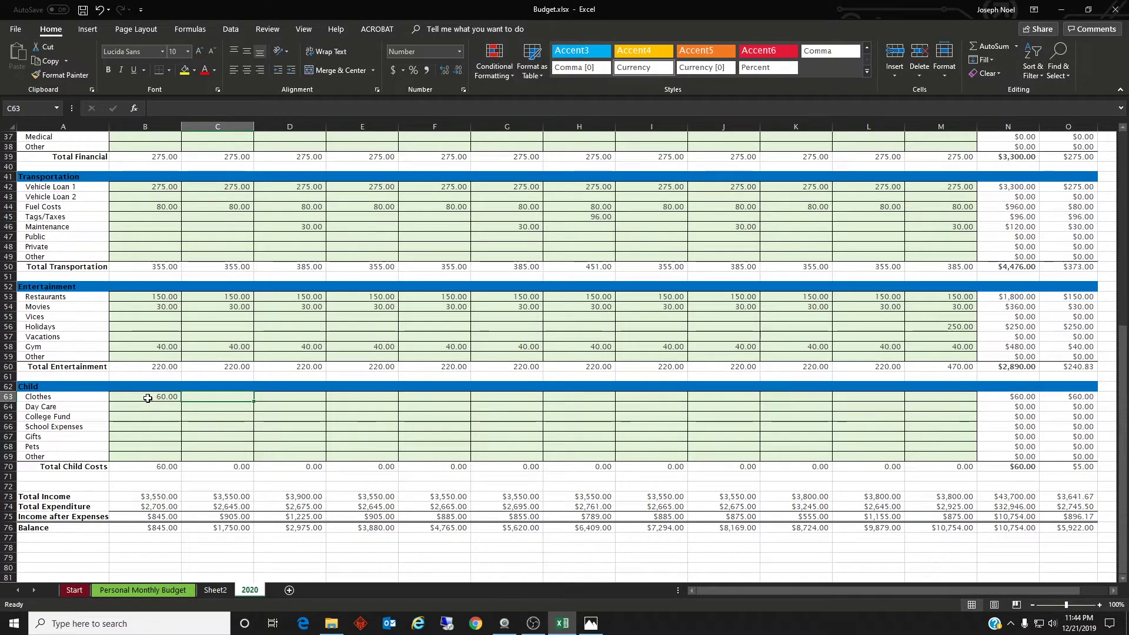
{"action": "left_click", "coordinate": [176, 400]}
{"action": "left_click_drag", "start_coordinate": [179, 405], "coordinate": [944, 397]}
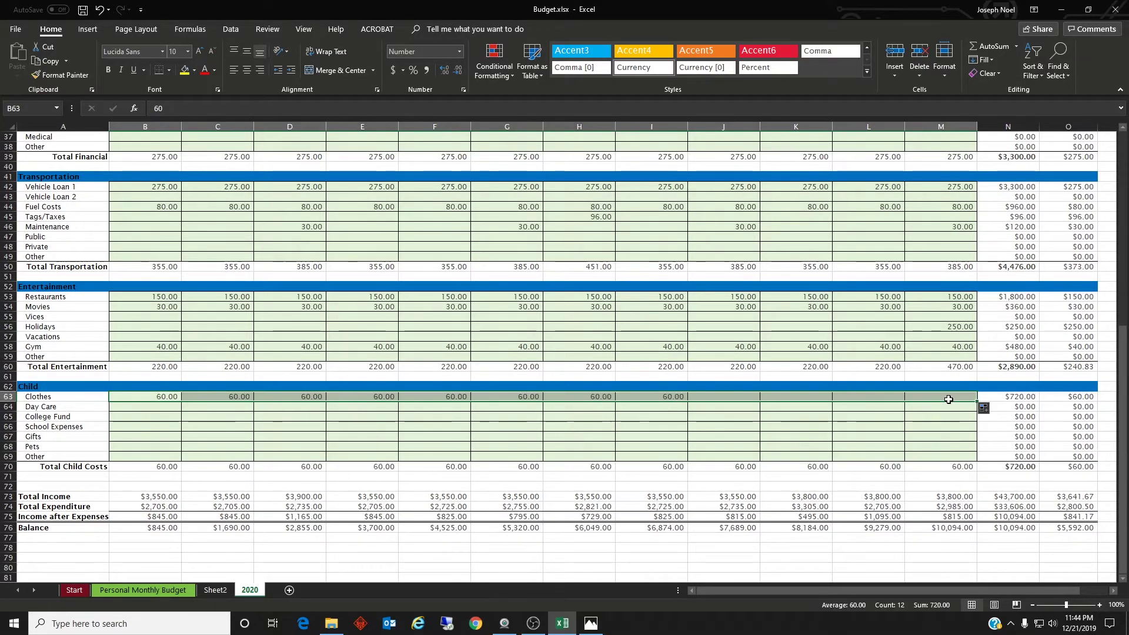
{"action": "left_click", "coordinate": [162, 406]}
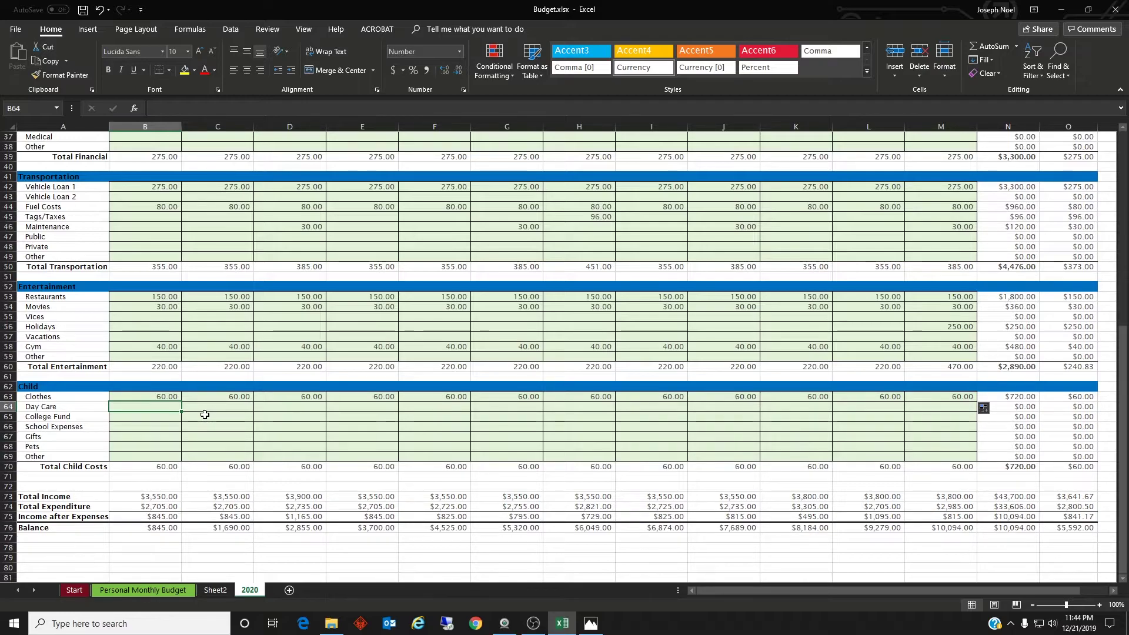
{"action": "left_click", "coordinate": [162, 416]}
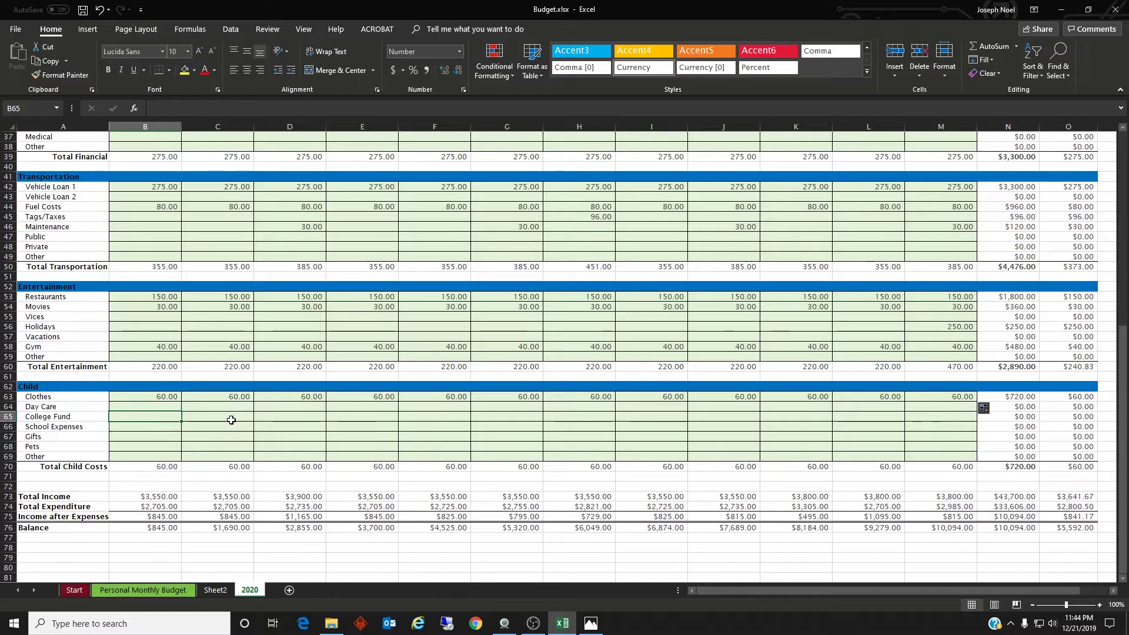
{"action": "left_click", "coordinate": [174, 428]}
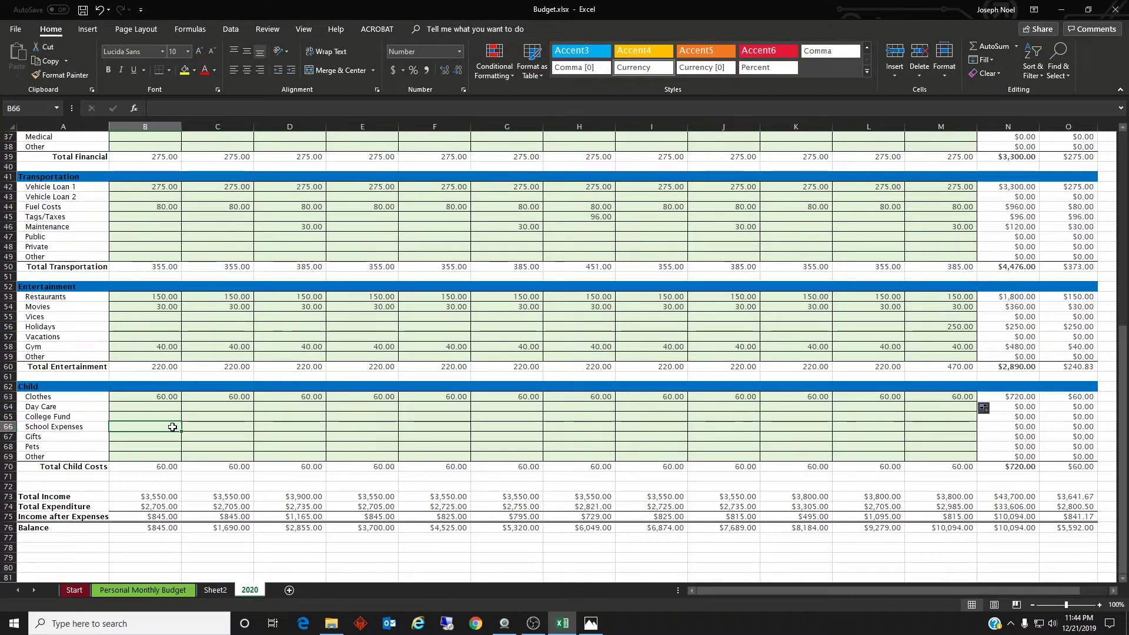
{"action": "scroll", "coordinate": [172, 426], "scroll_direction": "up", "scroll_amount": 4}
{"action": "scroll", "coordinate": [271, 377], "scroll_direction": "down", "scroll_amount": 4}
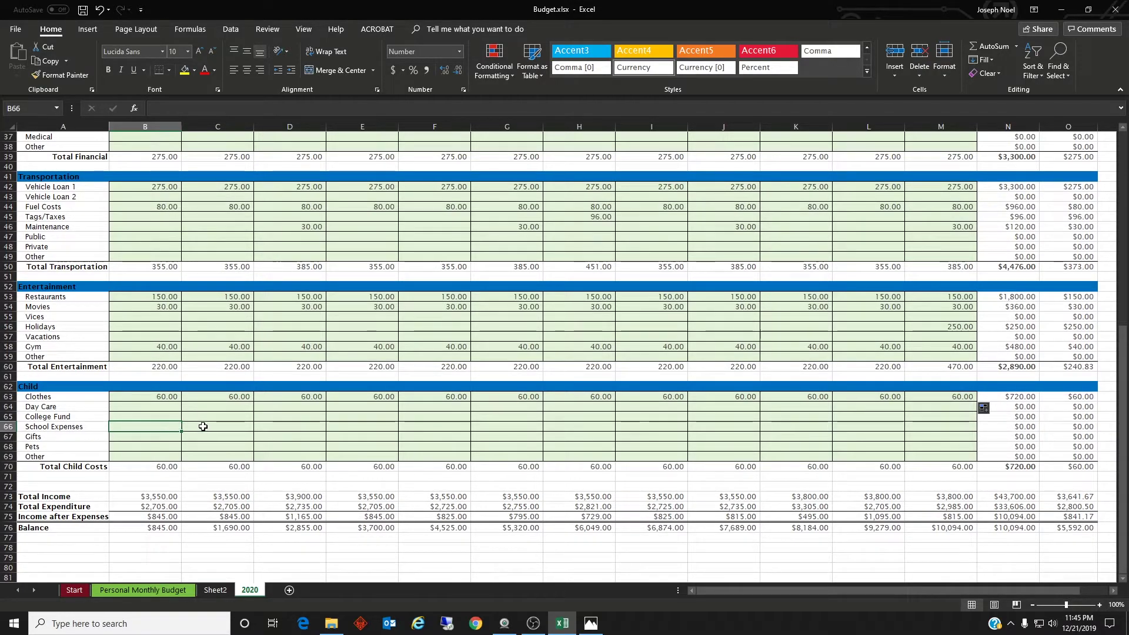
{"action": "left_click", "coordinate": [156, 437]}
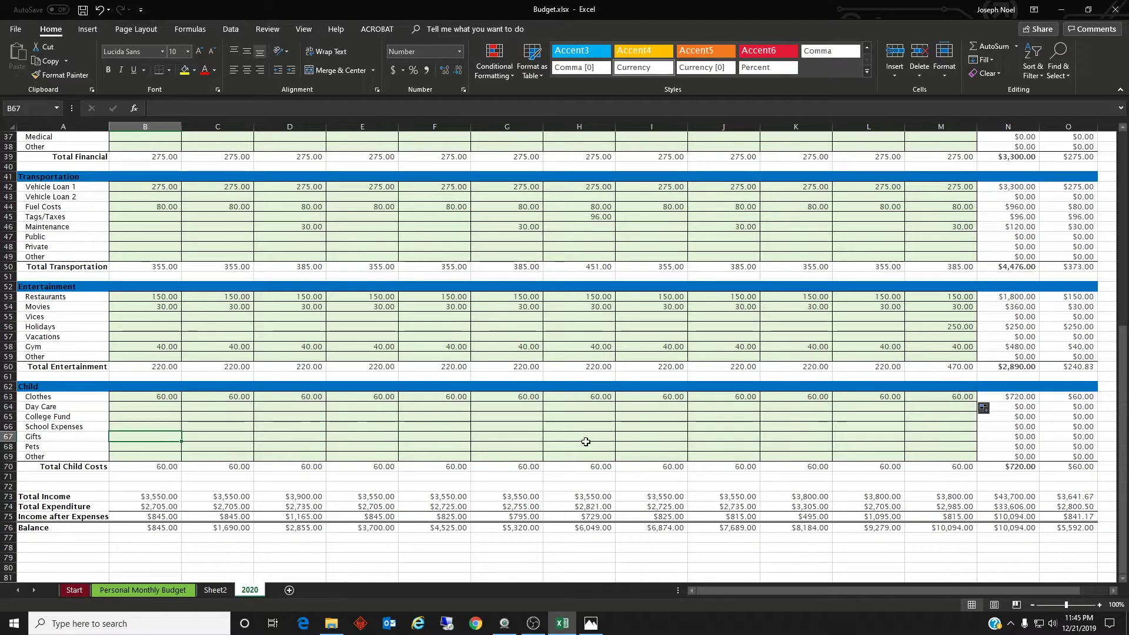
Step: Enter a one-time Pets expense of 150 in June in the Child section
{"action": "left_click", "coordinate": [157, 447]}
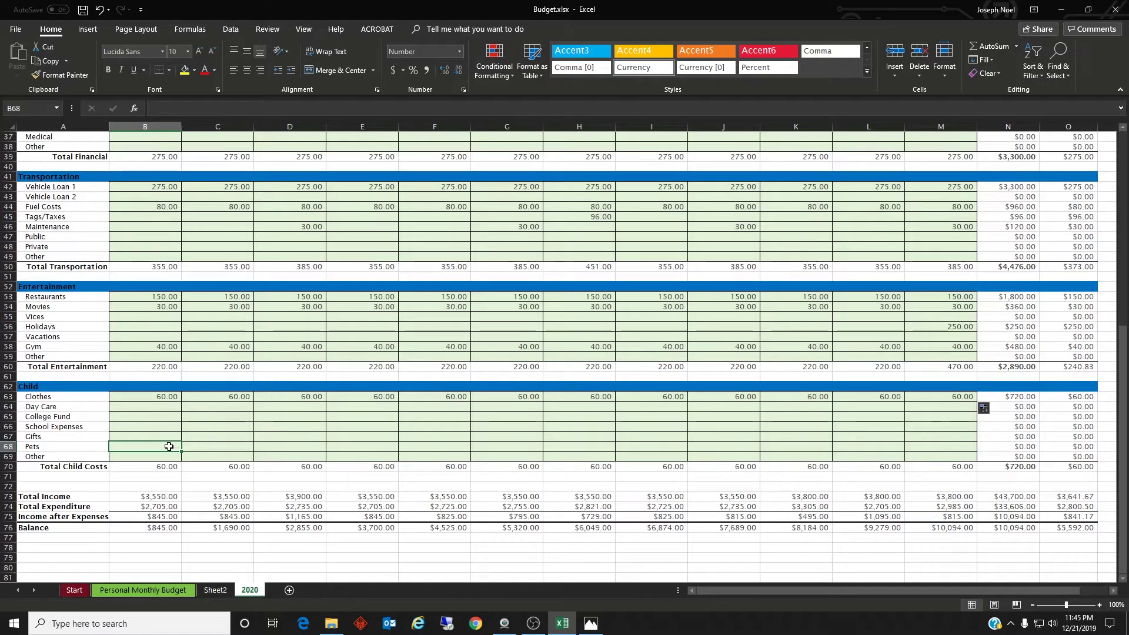
{"action": "left_click", "coordinate": [489, 450]}
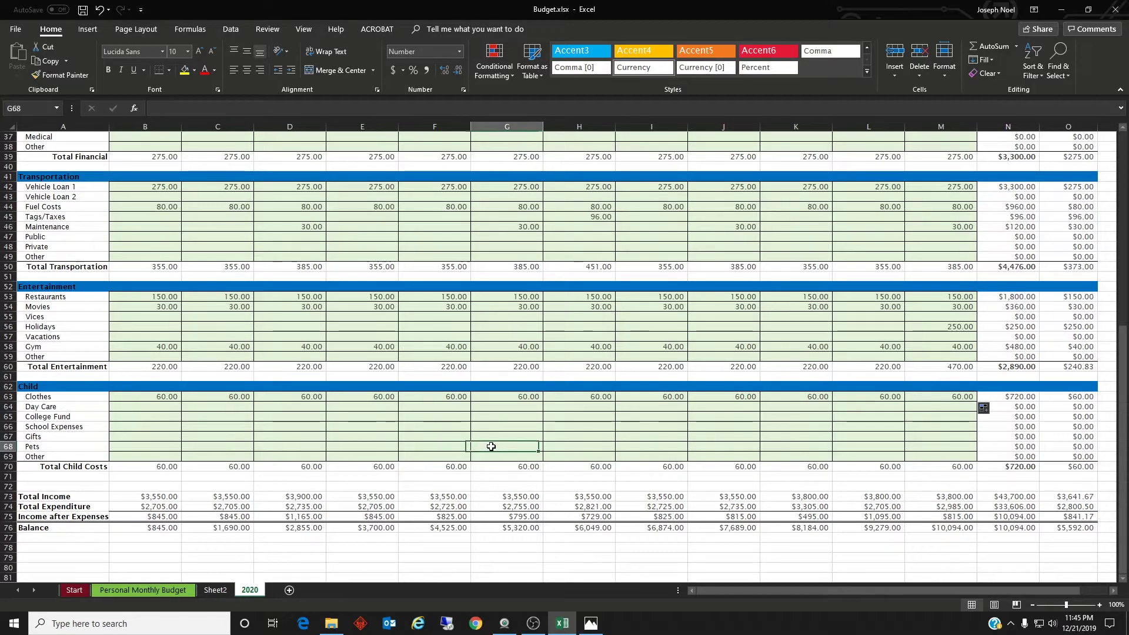
{"action": "type", "text": "150"}
{"action": "key", "text": "Return"}
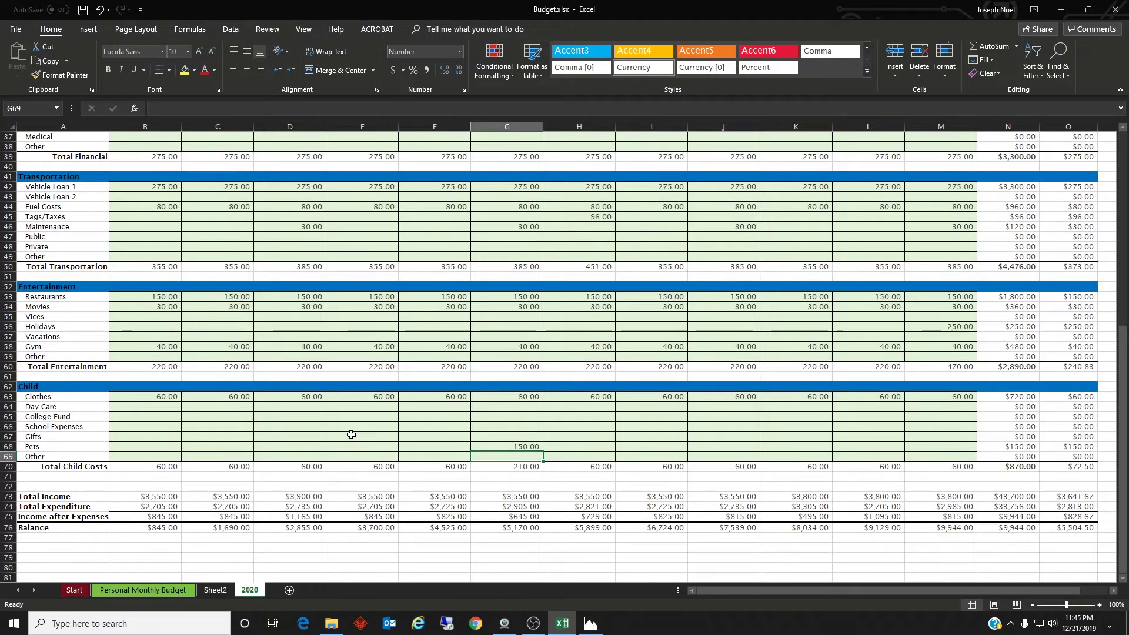
Step: Review the whole 2020 budget from the Income section down to the yearly income, expenditure and balance totals
{"action": "scroll", "coordinate": [350, 435], "scroll_direction": "up", "scroll_amount": 1}
{"action": "scroll", "coordinate": [351, 435], "scroll_direction": "up", "scroll_amount": 1}
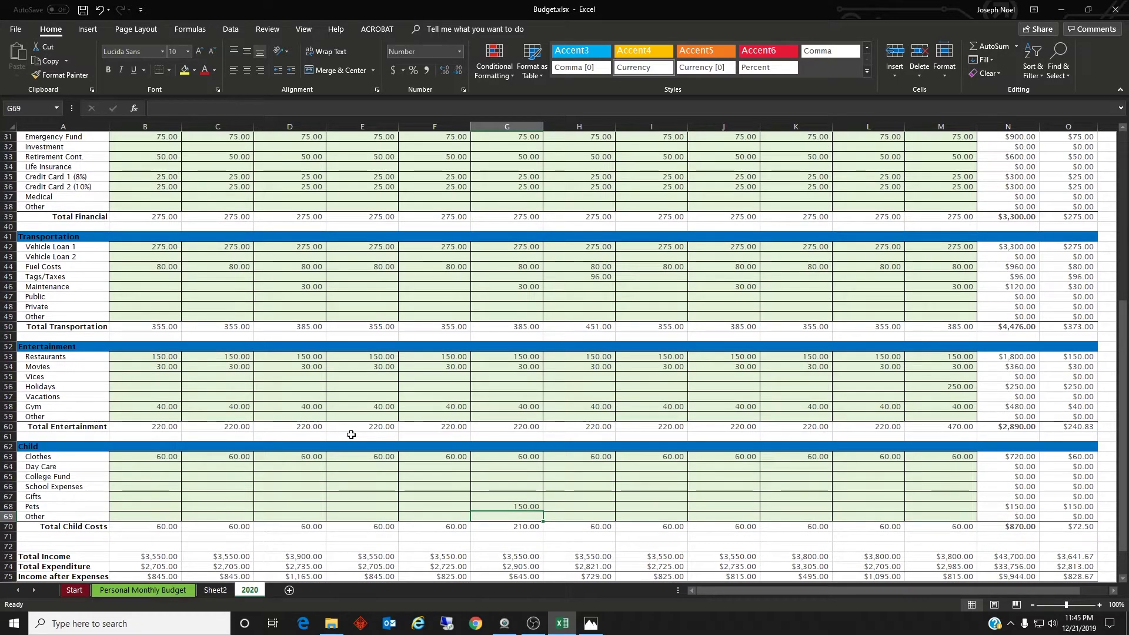
{"action": "scroll", "coordinate": [352, 435], "scroll_direction": "up", "scroll_amount": 7}
{"action": "scroll", "coordinate": [351, 433], "scroll_direction": "up", "scroll_amount": 3}
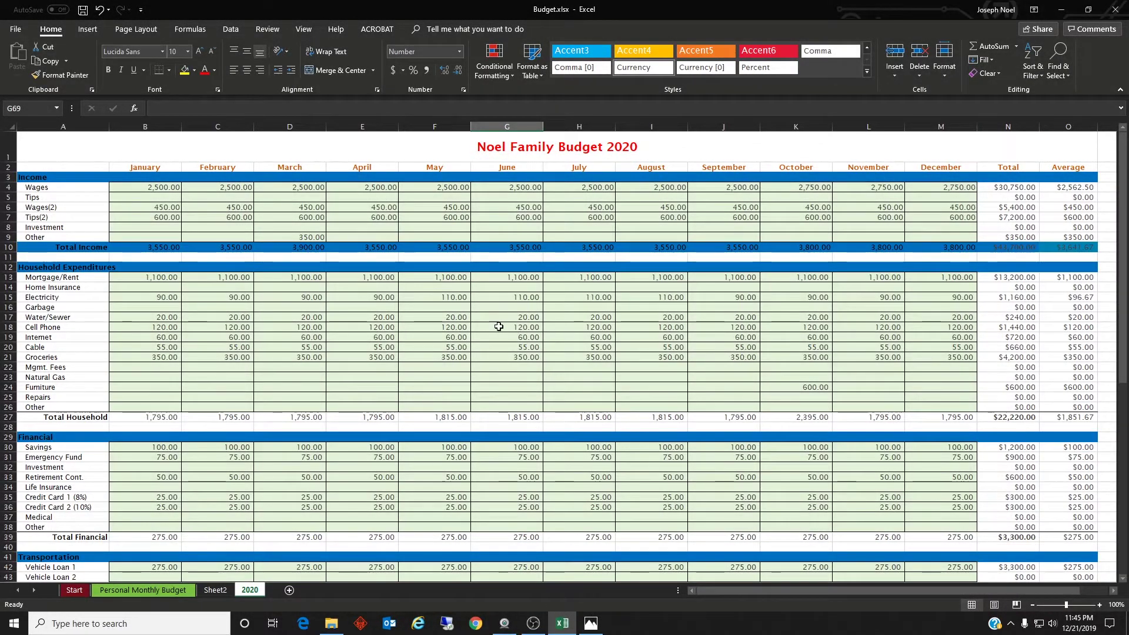
{"action": "scroll", "coordinate": [559, 330], "scroll_direction": "down", "scroll_amount": 5}
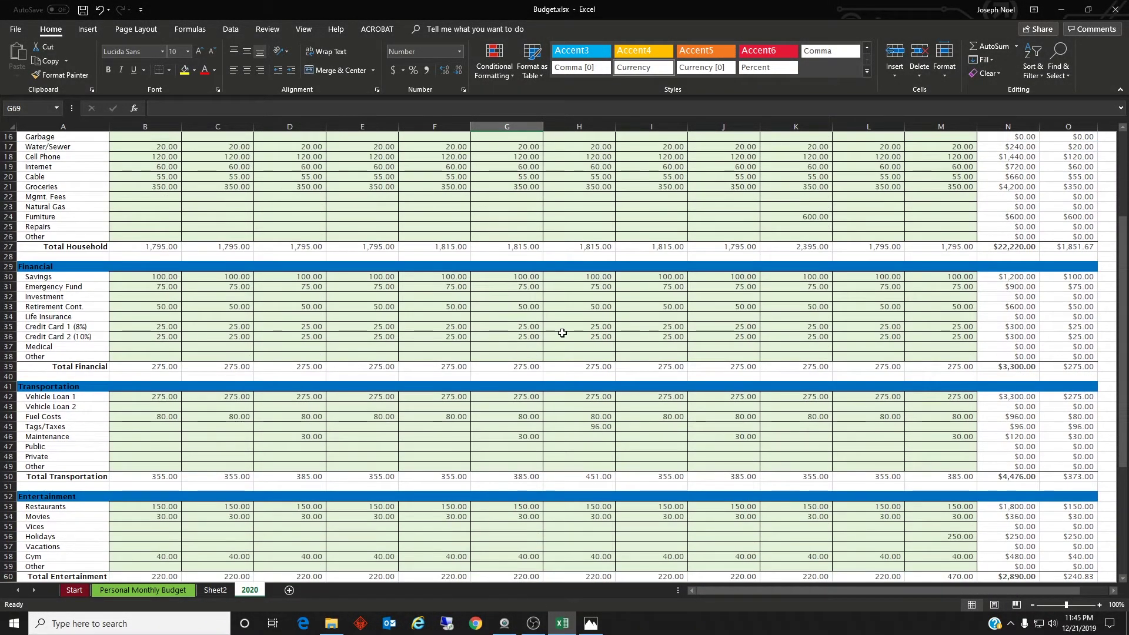
{"action": "scroll", "coordinate": [563, 334], "scroll_direction": "down", "scroll_amount": 9}
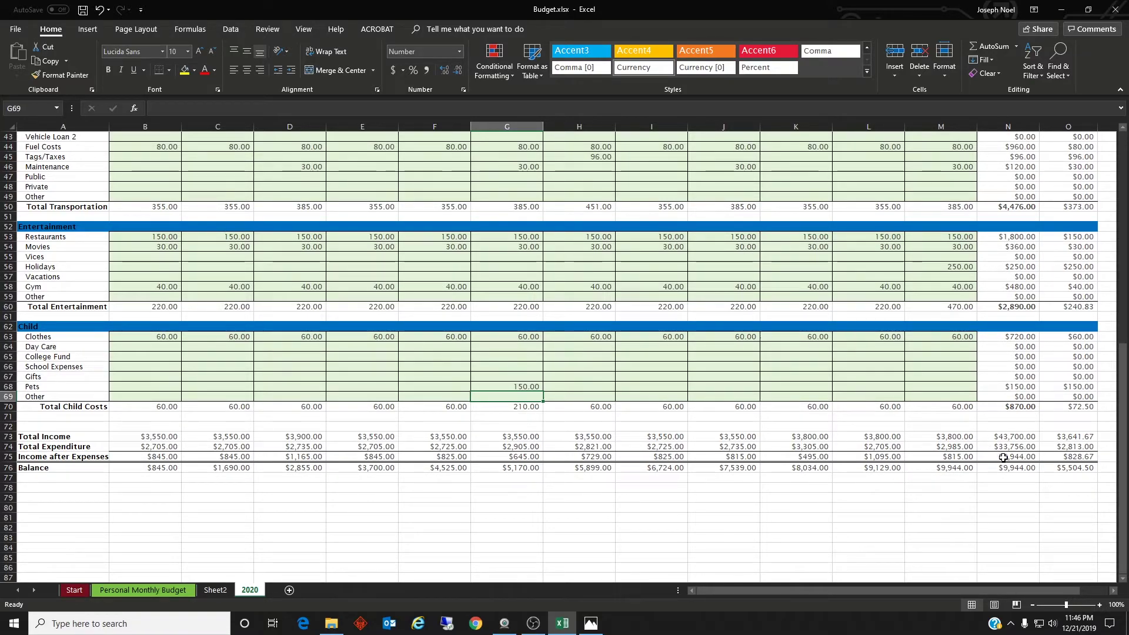
Step: Set the January Emergency Fund contribution to 100 and fill it across through December
{"action": "scroll", "coordinate": [511, 332], "scroll_direction": "up", "scroll_amount": 2}
{"action": "scroll", "coordinate": [214, 259], "scroll_direction": "up", "scroll_amount": 6}
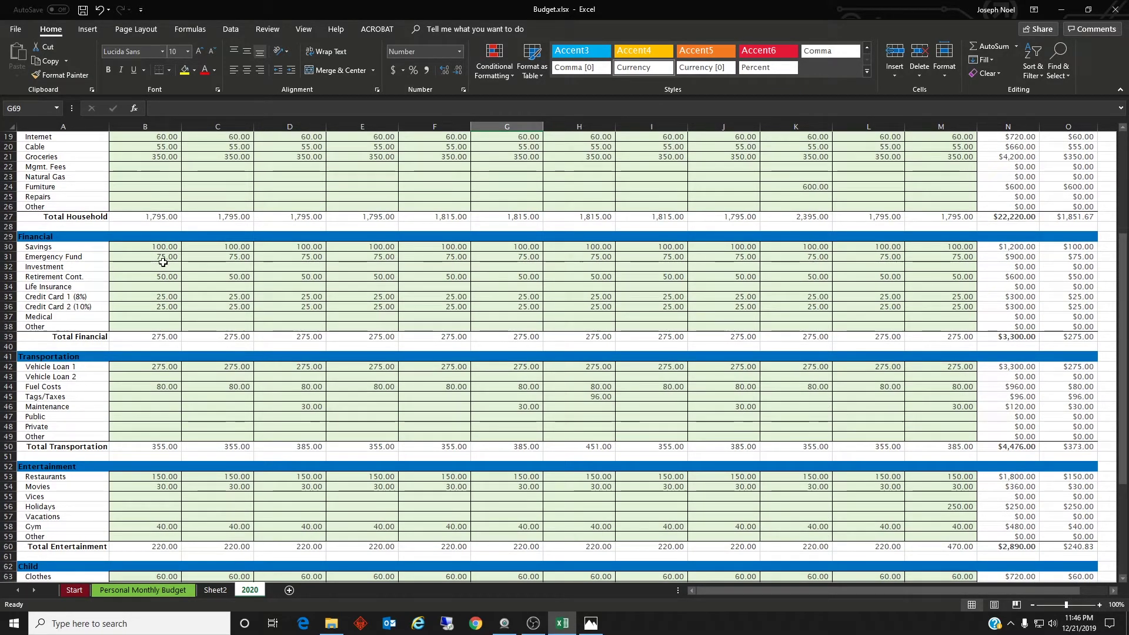
{"action": "left_click", "coordinate": [165, 259]}
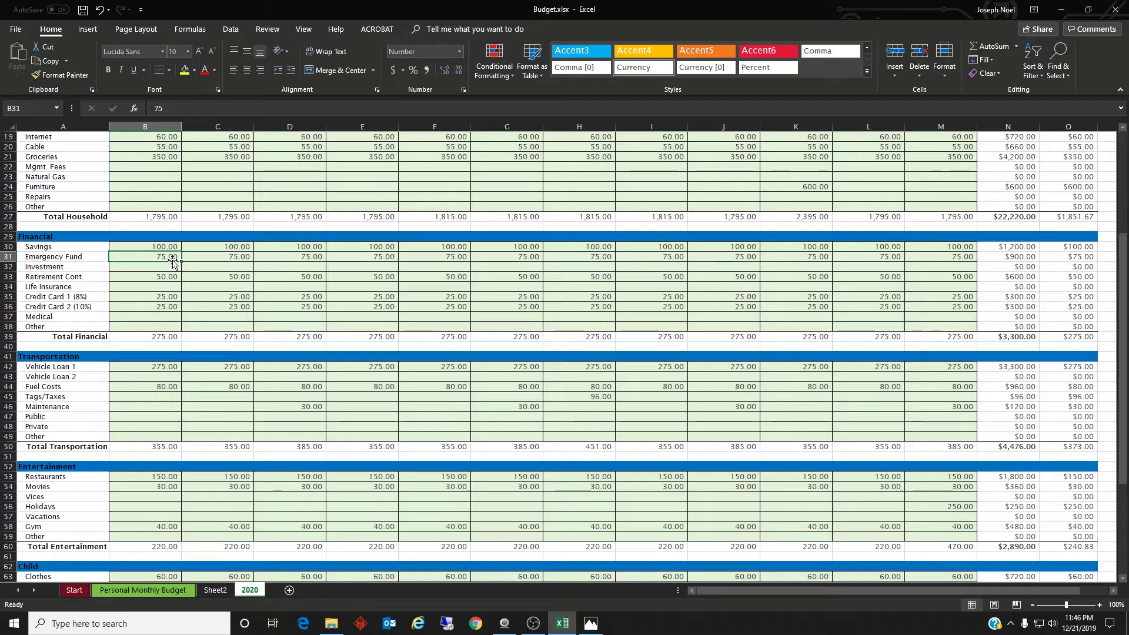
{"action": "type", "text": "100"}
{"action": "left_click", "coordinate": [173, 260]}
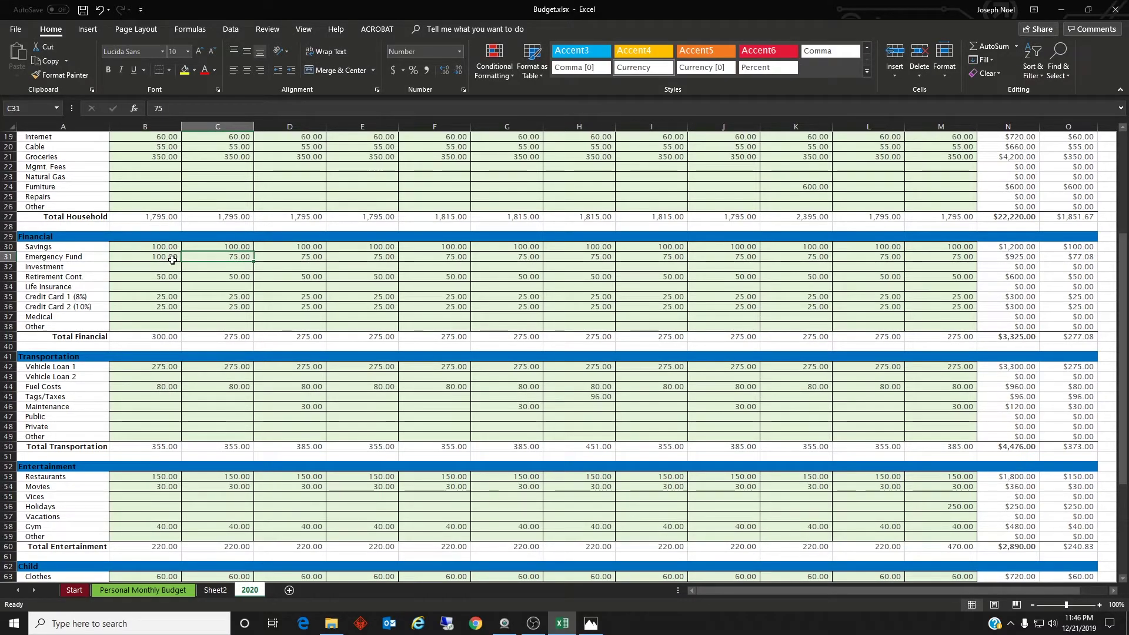
{"action": "left_click_drag", "start_coordinate": [180, 262], "coordinate": [958, 263]}
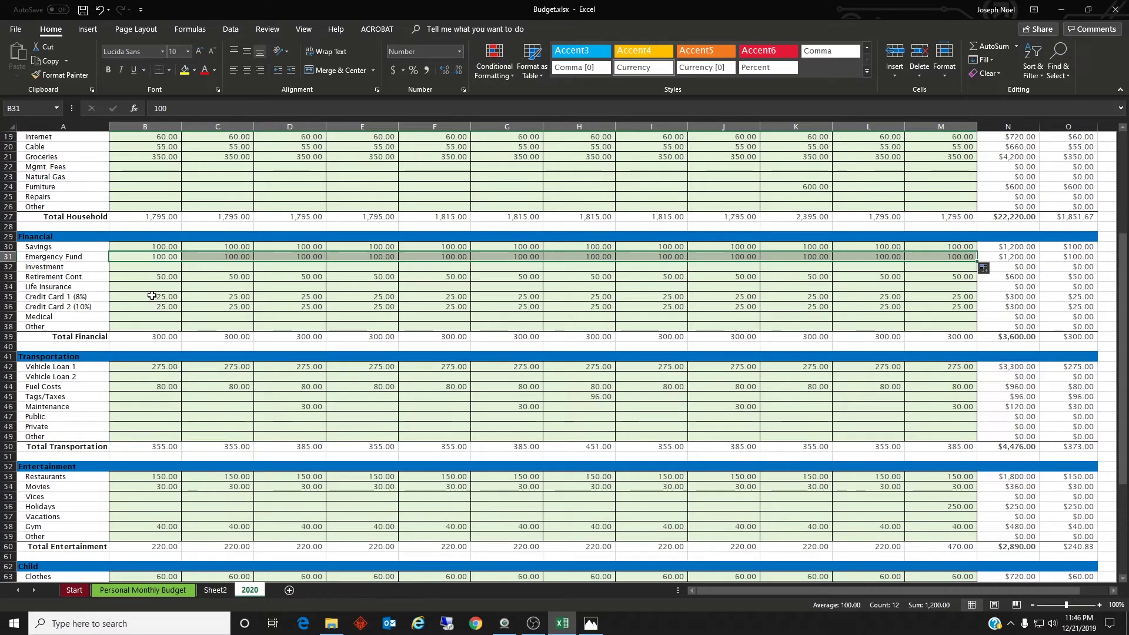
Step: Examine the two credit card payment rows and the monthly expenditure and balance totals
{"action": "left_click", "coordinate": [170, 299]}
{"action": "key", "text": "Down"}
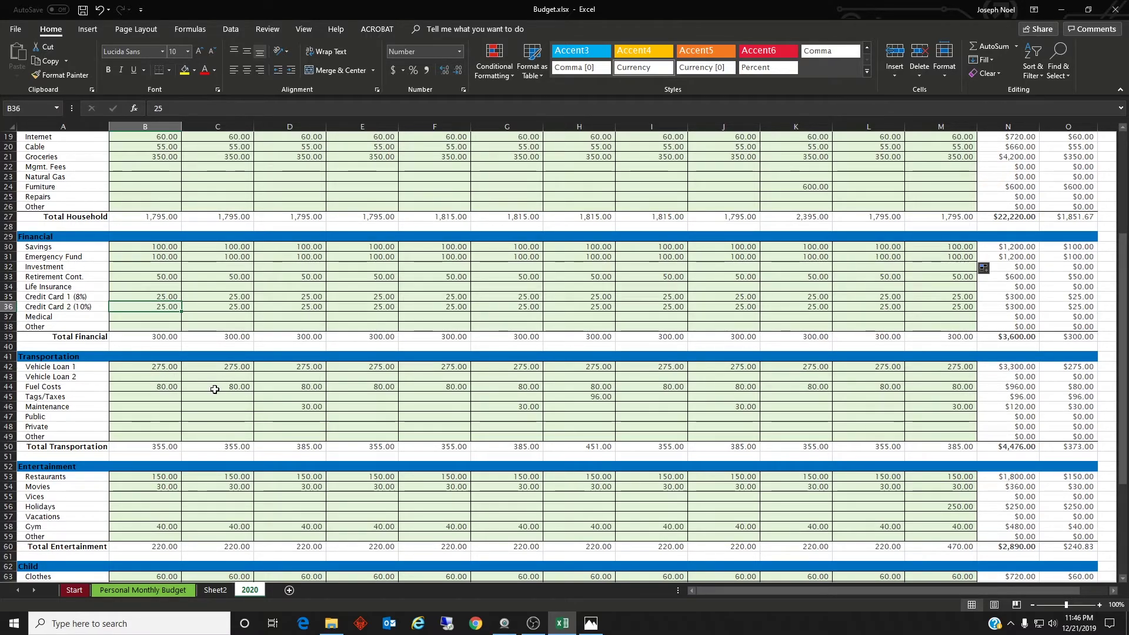
{"action": "scroll", "coordinate": [216, 393], "scroll_direction": "down", "scroll_amount": 3}
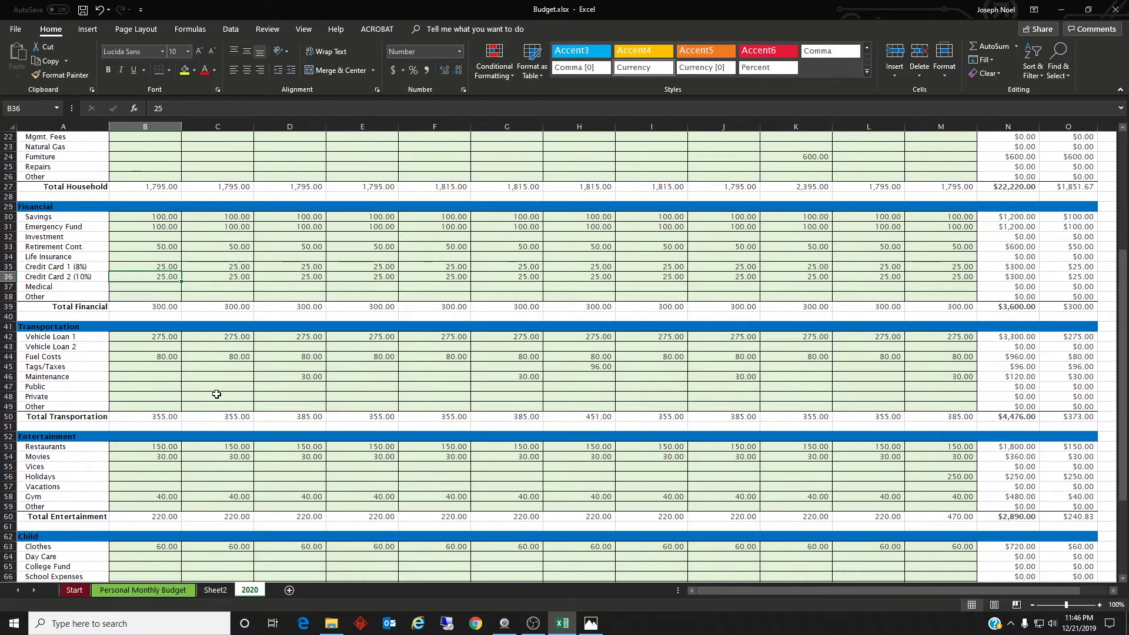
{"action": "scroll", "coordinate": [217, 393], "scroll_direction": "down", "scroll_amount": 4}
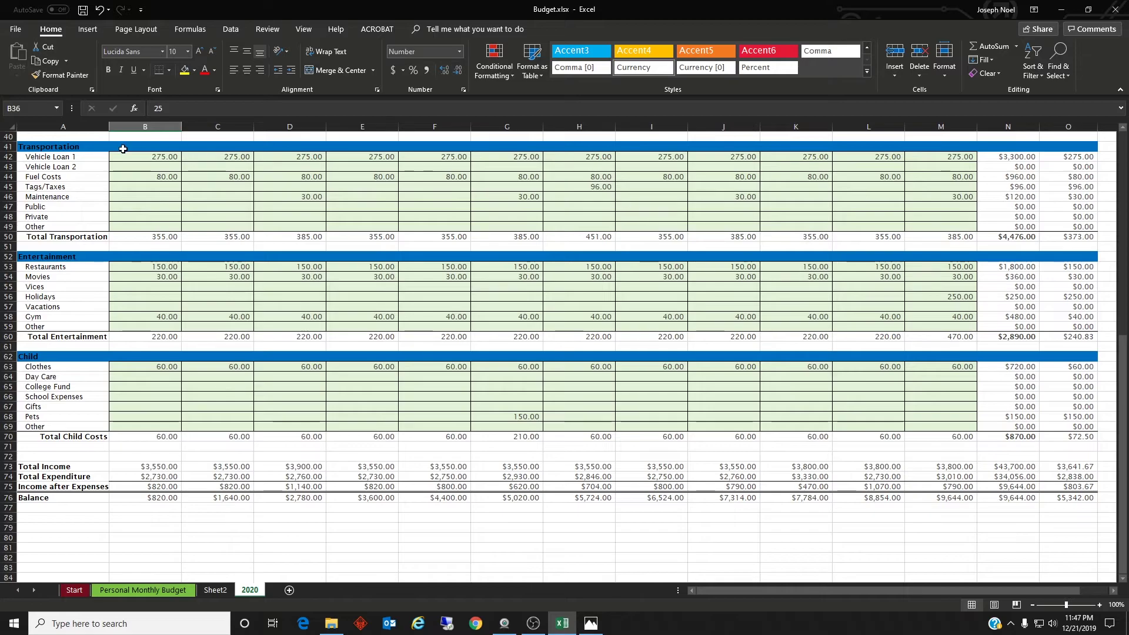
{"action": "scroll", "coordinate": [85, 282], "scroll_direction": "up", "scroll_amount": 7}
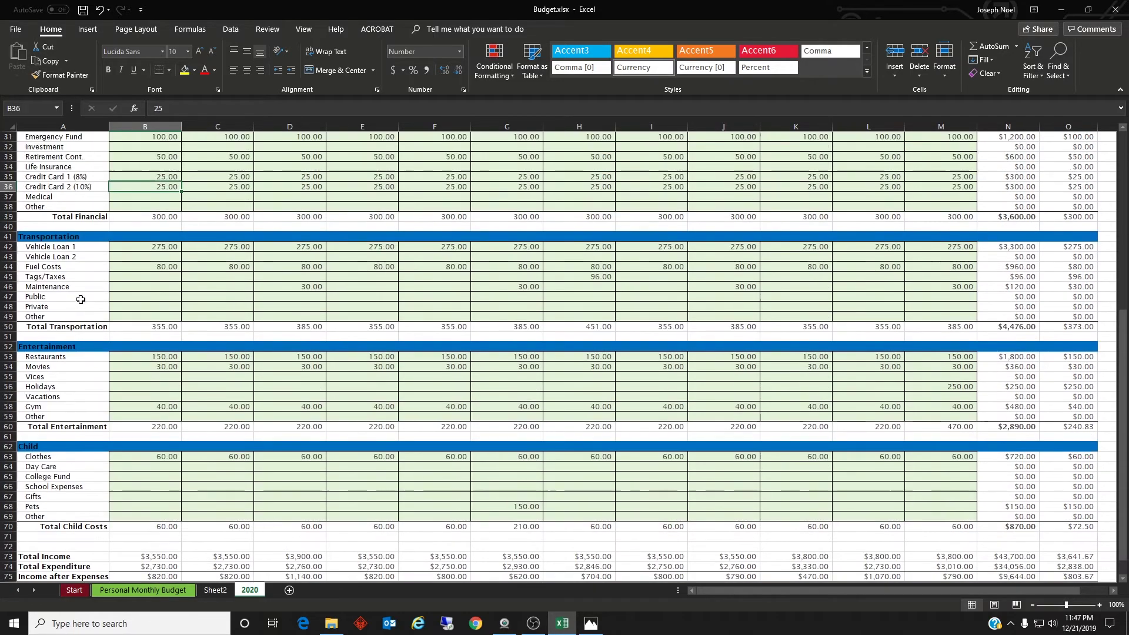
Step: Review the monthly amounts in the Income, Household Expenditures, Financial and Transportation sections of the 2020 budget
{"action": "scroll", "coordinate": [253, 266], "scroll_direction": "up", "scroll_amount": 5}
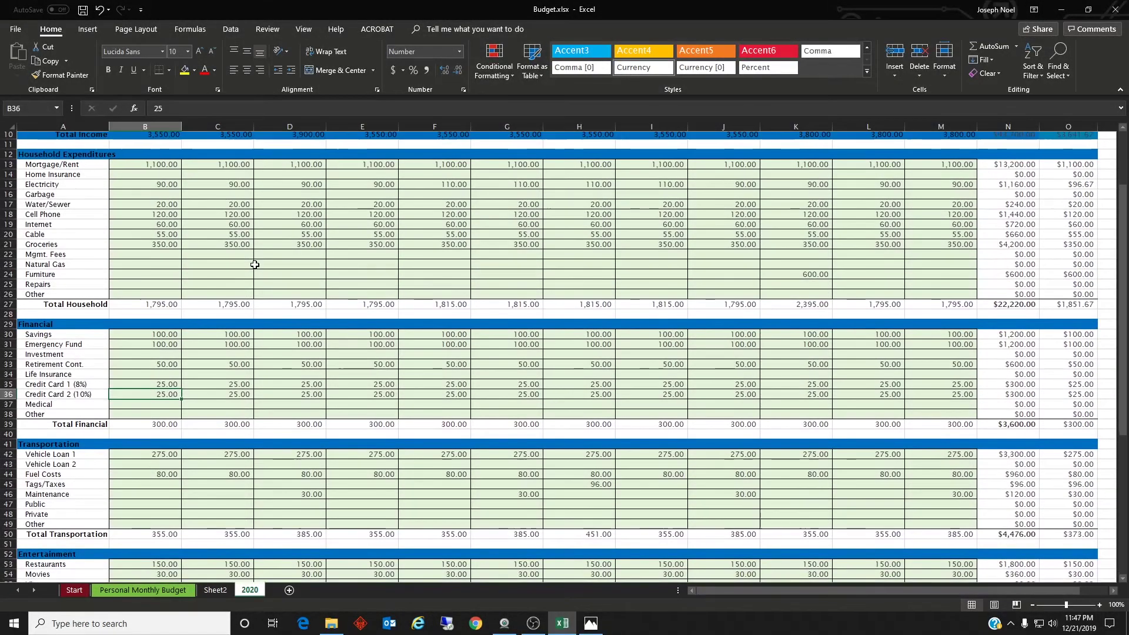
{"action": "scroll", "coordinate": [253, 266], "scroll_direction": "up", "scroll_amount": 1}
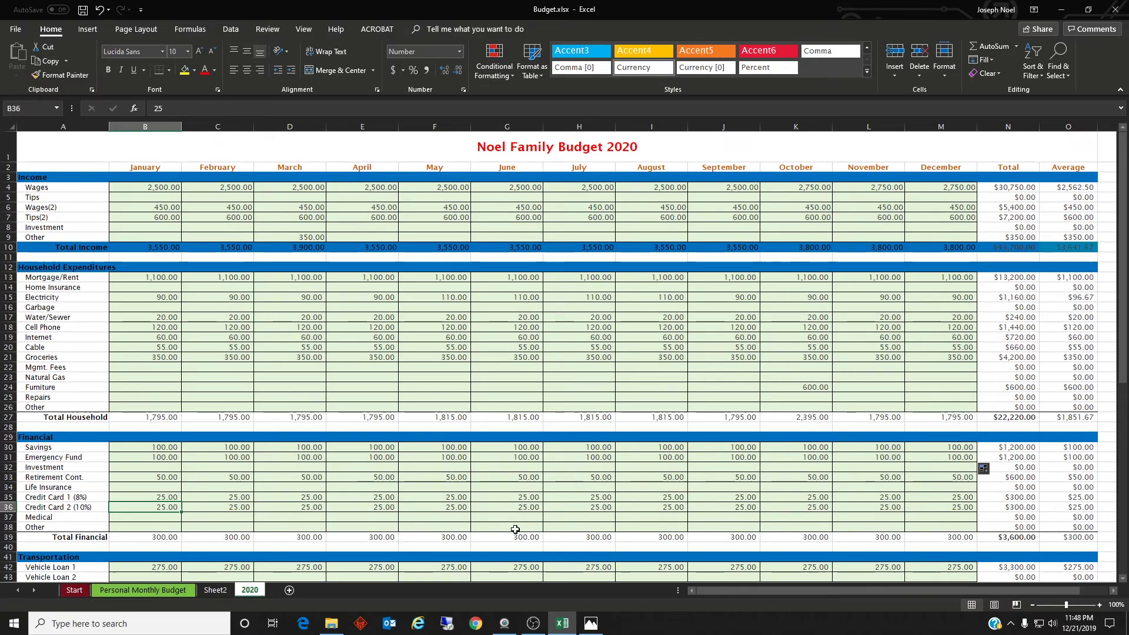
{"action": "mouse_move", "coordinate": [509, 627]}
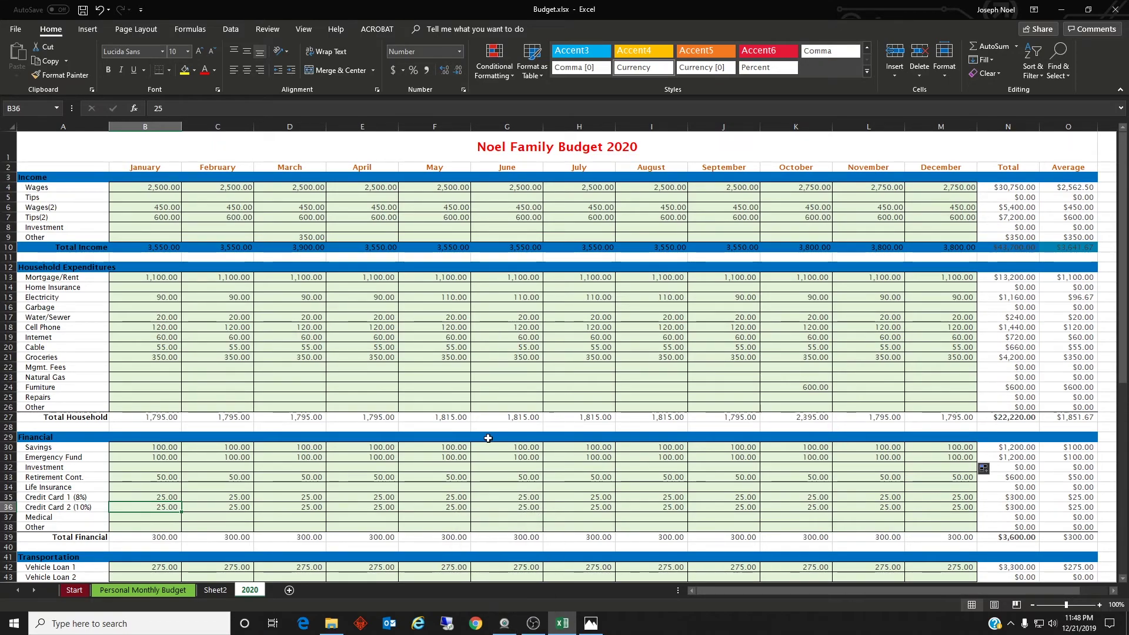
{"action": "scroll", "coordinate": [488, 441], "scroll_direction": "down", "scroll_amount": 3}
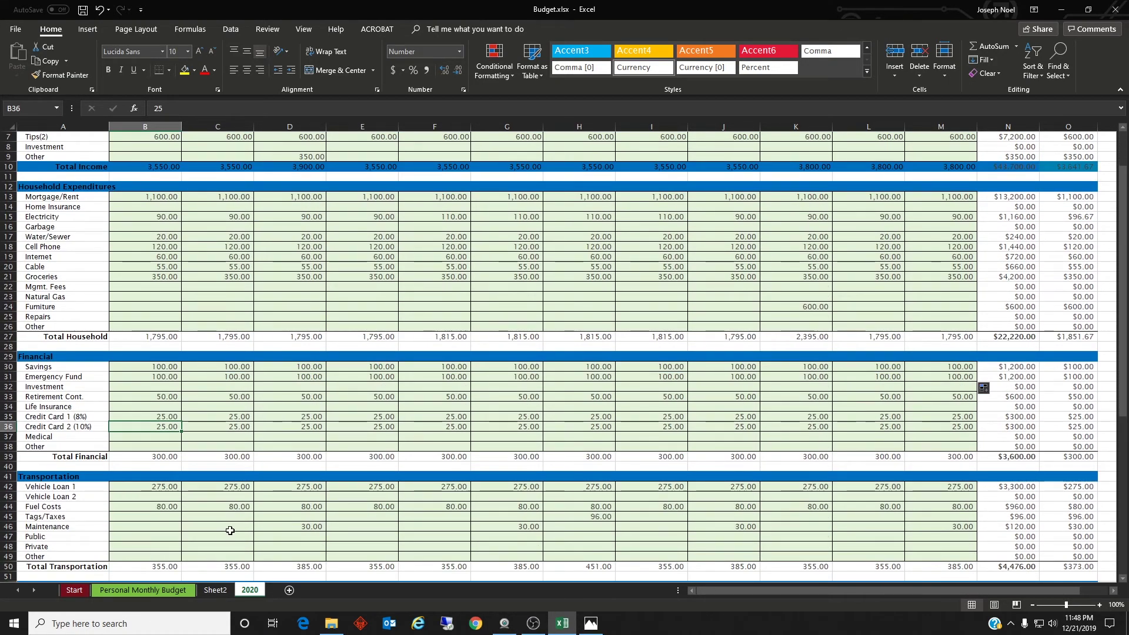
{"action": "scroll", "coordinate": [325, 453], "scroll_direction": "up", "scroll_amount": 2}
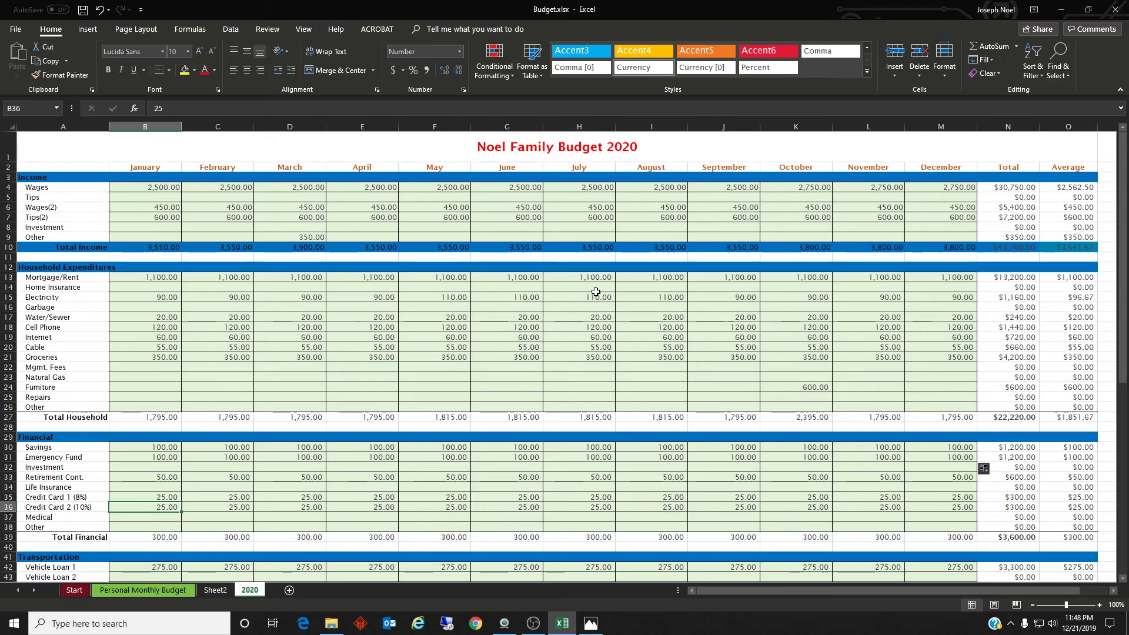
{"action": "left_click", "coordinate": [504, 623]}
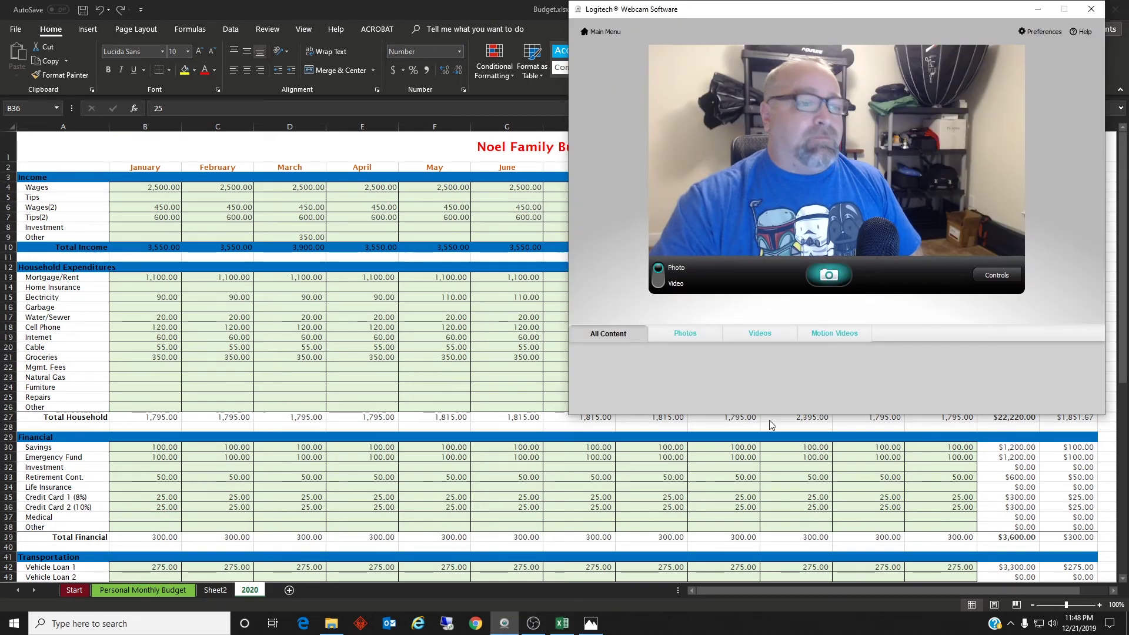